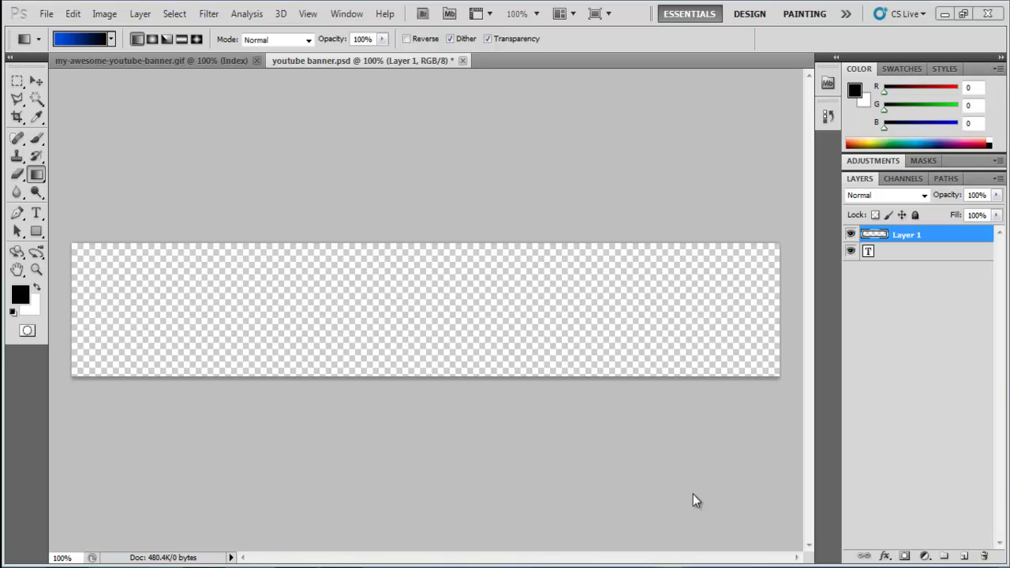
# Step: Examine the finished example banner, return to youtube banner.psd and check its canvas size
pyautogui.click(225, 60)
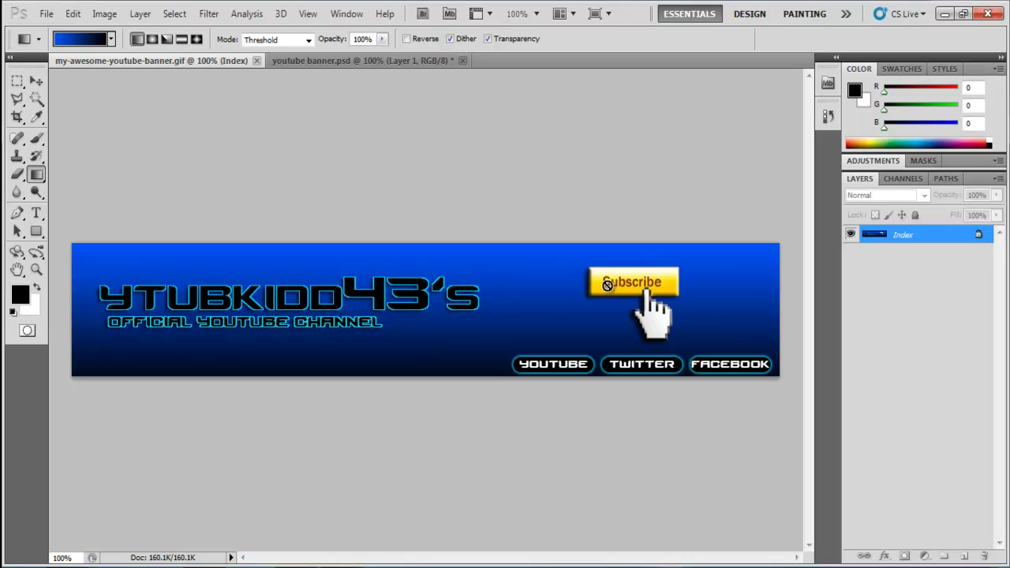
pyautogui.click(293, 62)
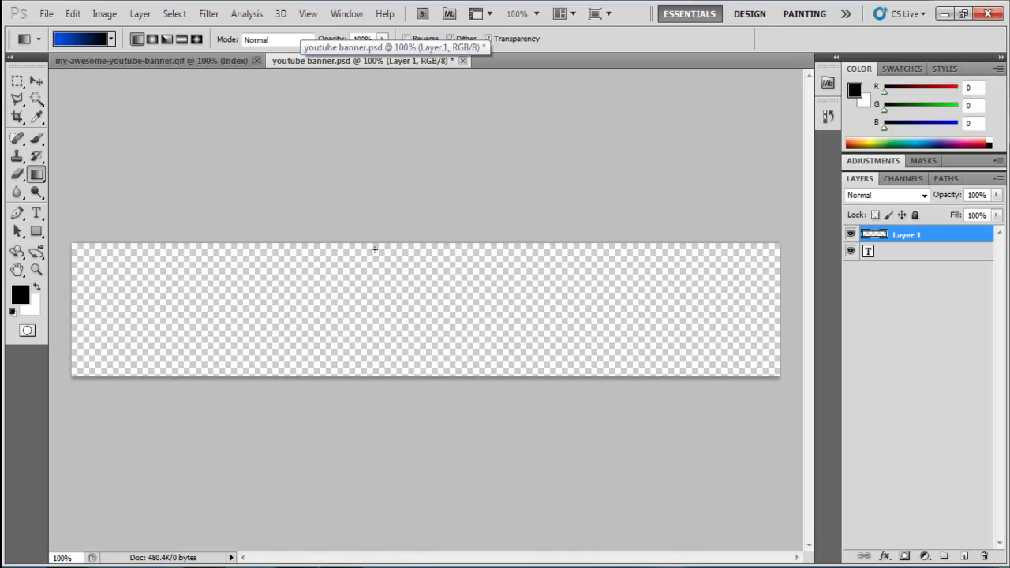
pyautogui.click(106, 14)
pyautogui.click(128, 140)
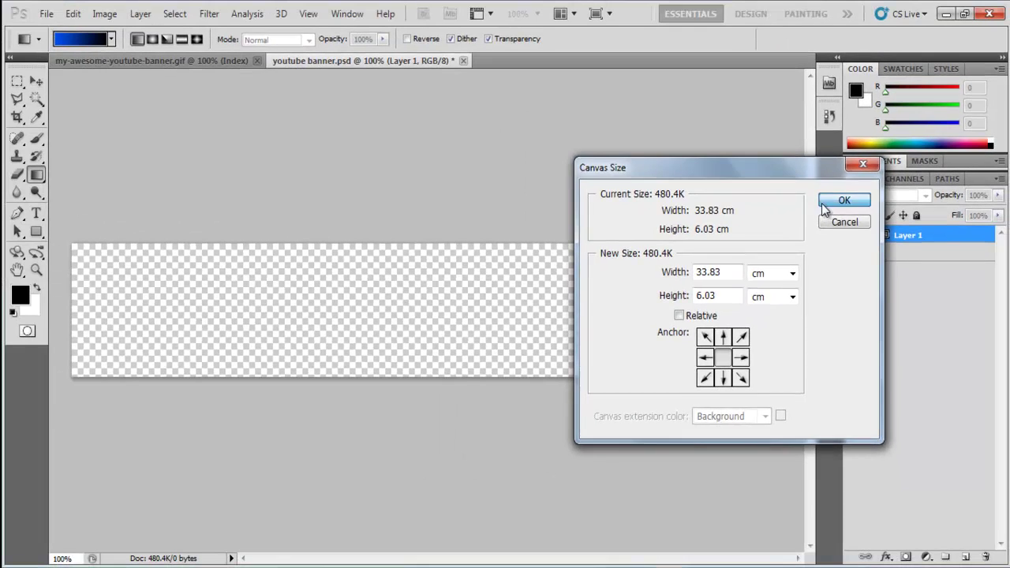
pyautogui.click(798, 113)
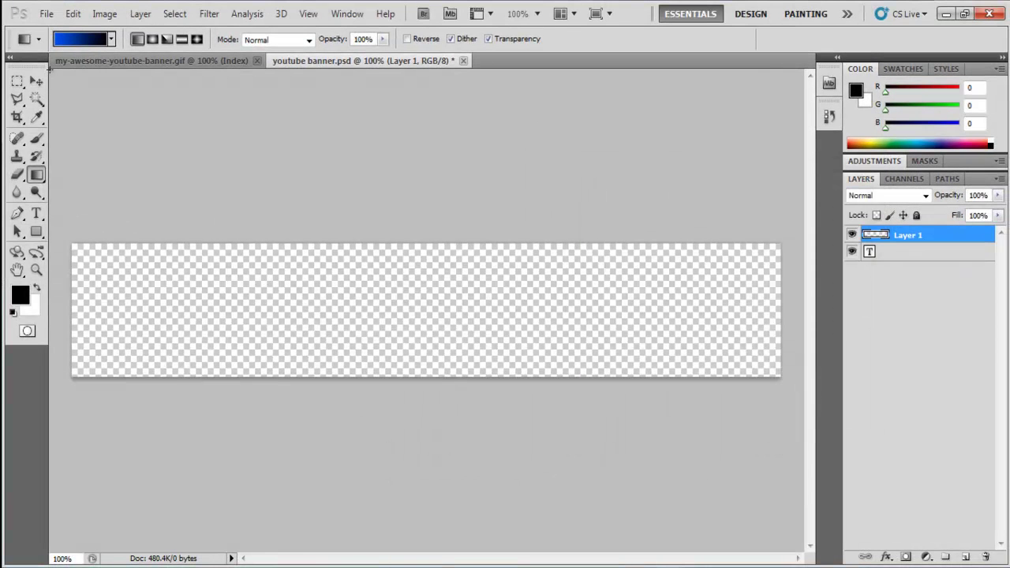
# Step: Fill Layer 1 with a linear gradient running down the canvas from blue (#004de8) to black
pyautogui.click(83, 39)
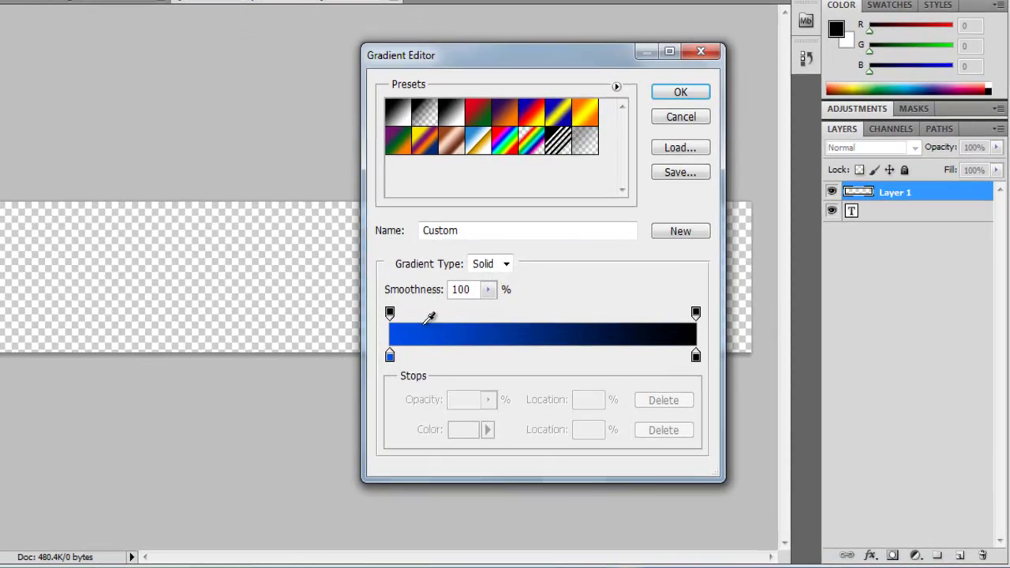
pyautogui.doubleClick(390, 357)
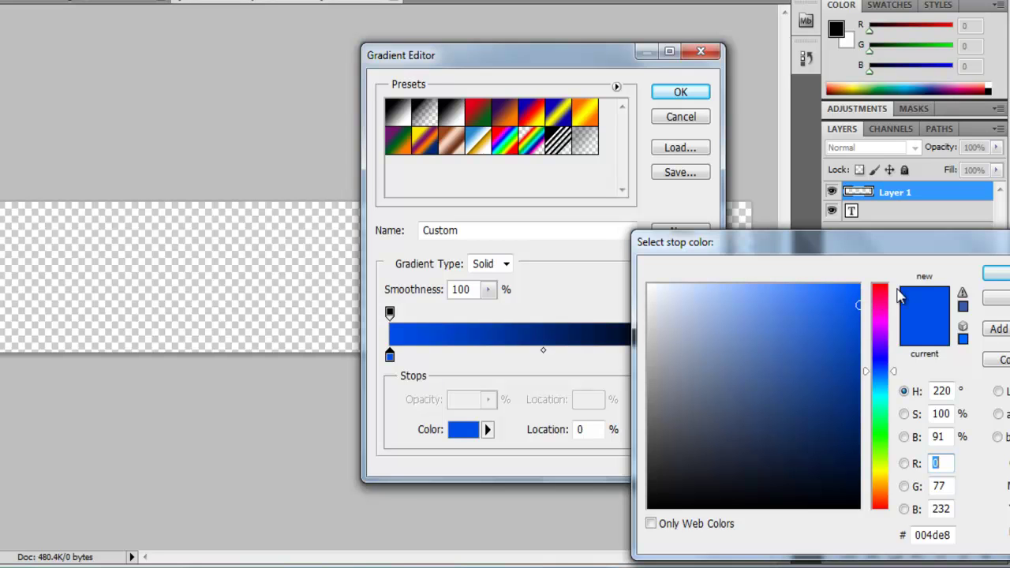
pyautogui.click(991, 278)
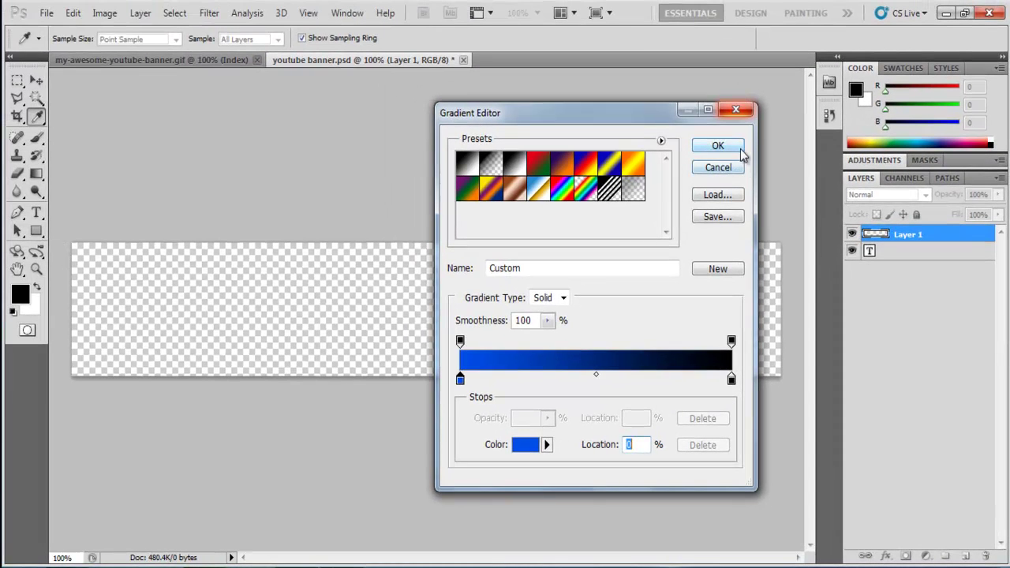
pyautogui.click(714, 147)
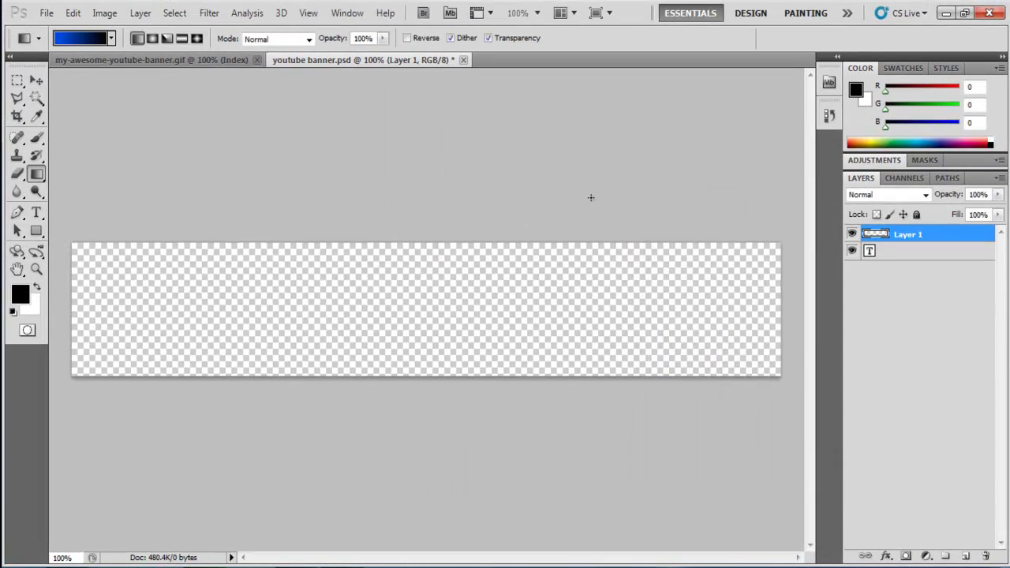
pyautogui.moveTo(415, 226); pyautogui.dragTo(413, 411)
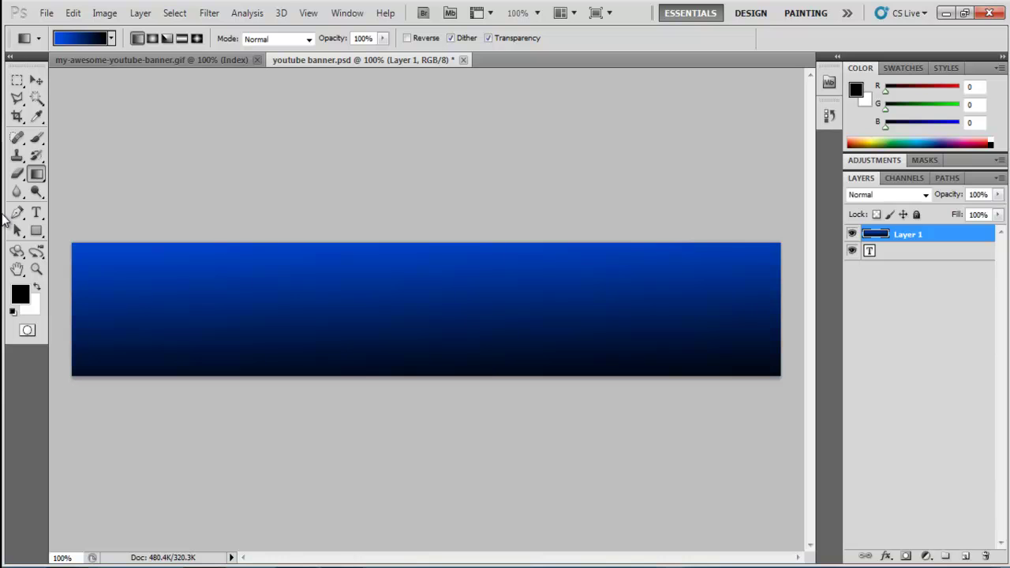
# Step: Add the title text "ytubkidd43's" in 72 pt black Counter-Strike near the banner's upper-left corner
pyautogui.click(37, 212)
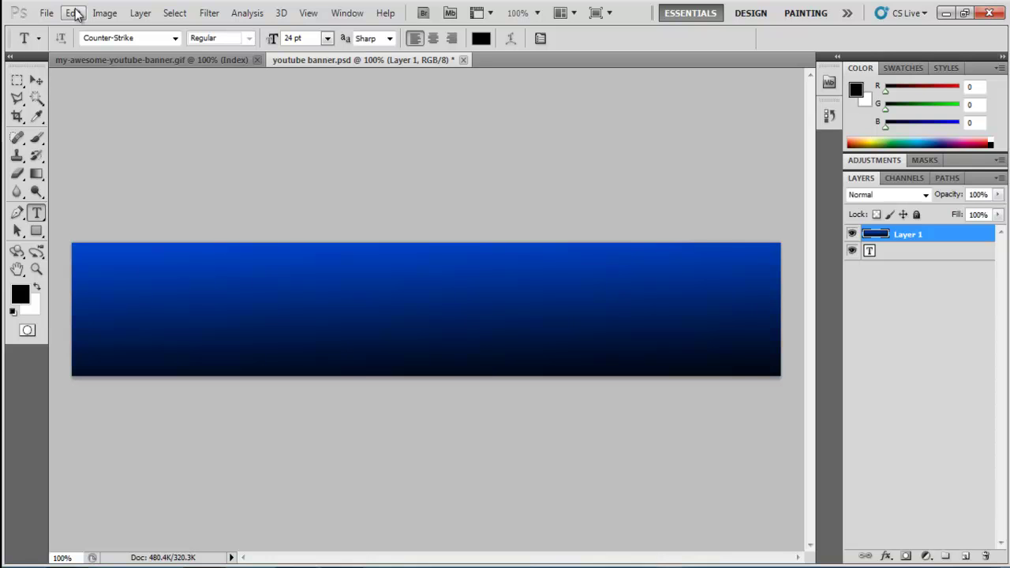
pyautogui.click(102, 280)
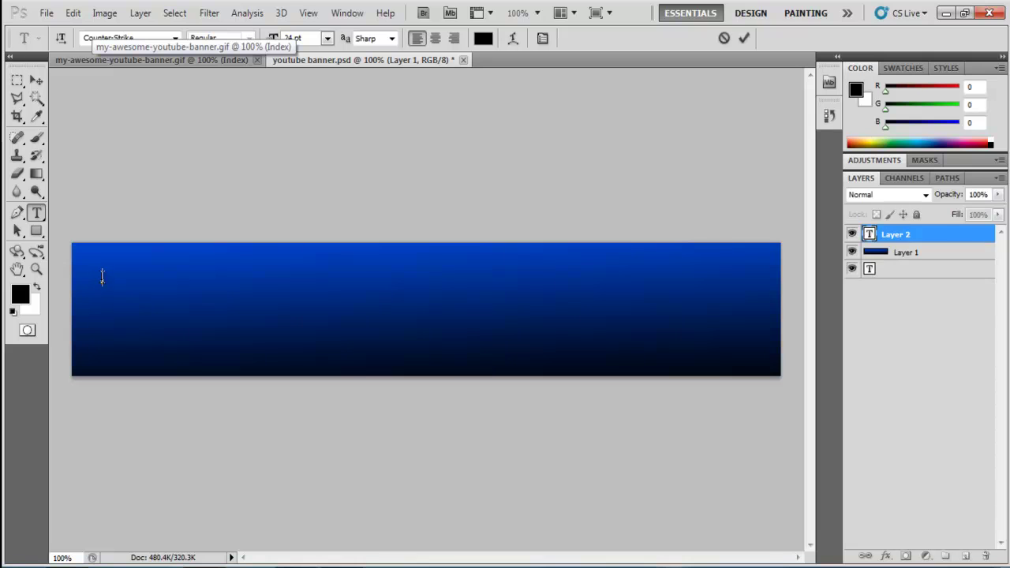
pyautogui.click(328, 39)
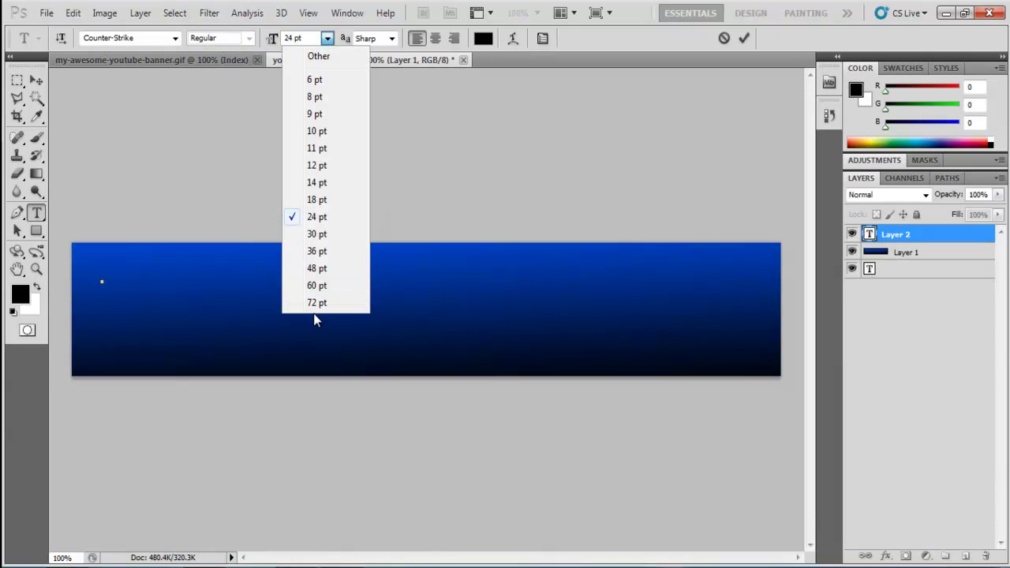
pyautogui.click(313, 308)
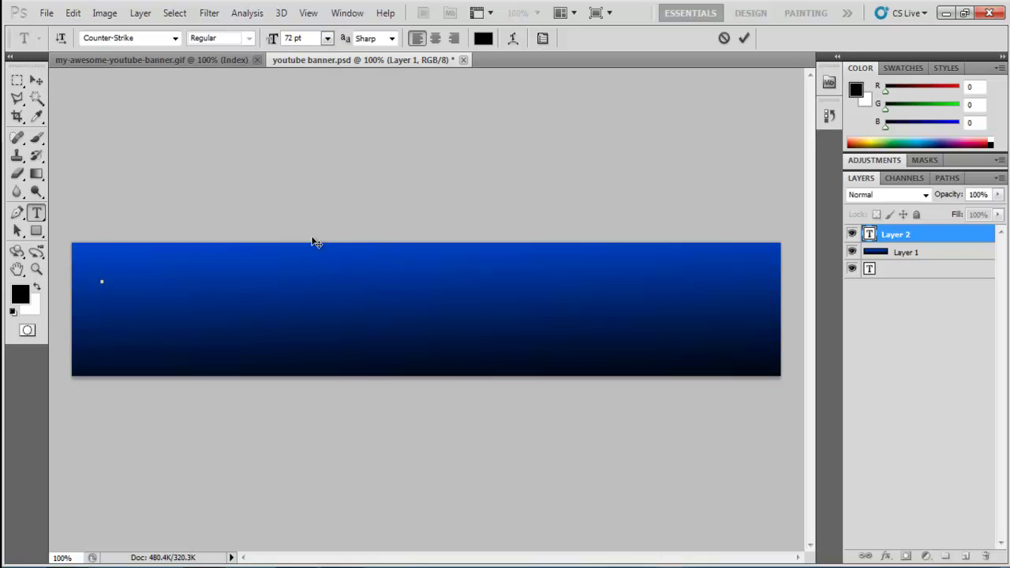
pyautogui.write('YTU')
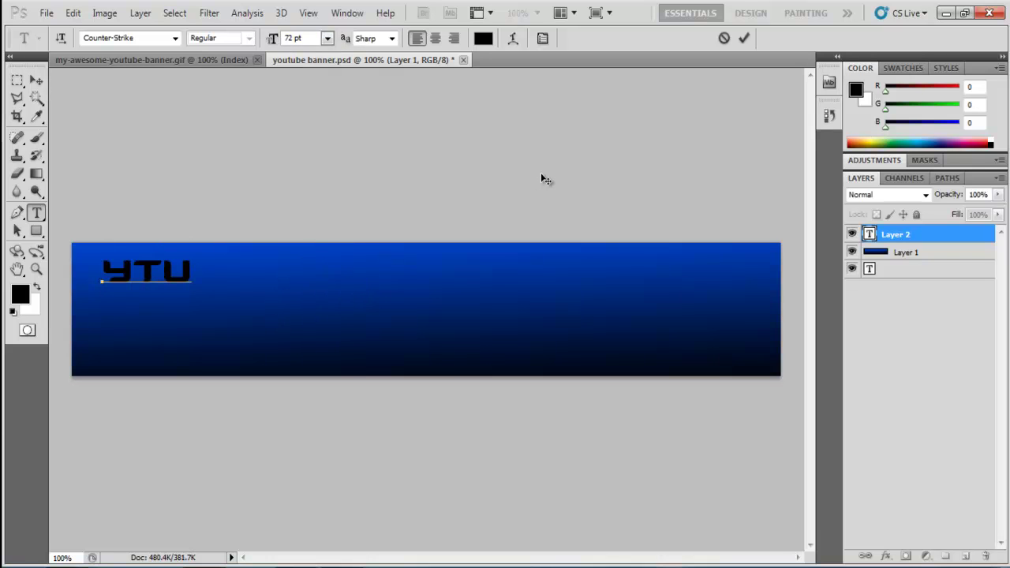
pyautogui.write('BKIDD43')
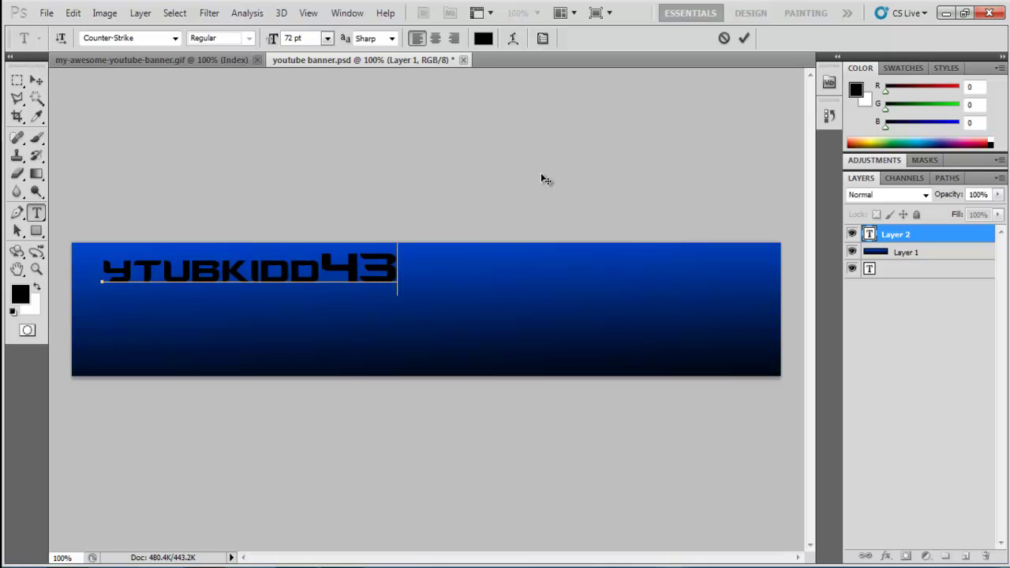
pyautogui.write("'s")
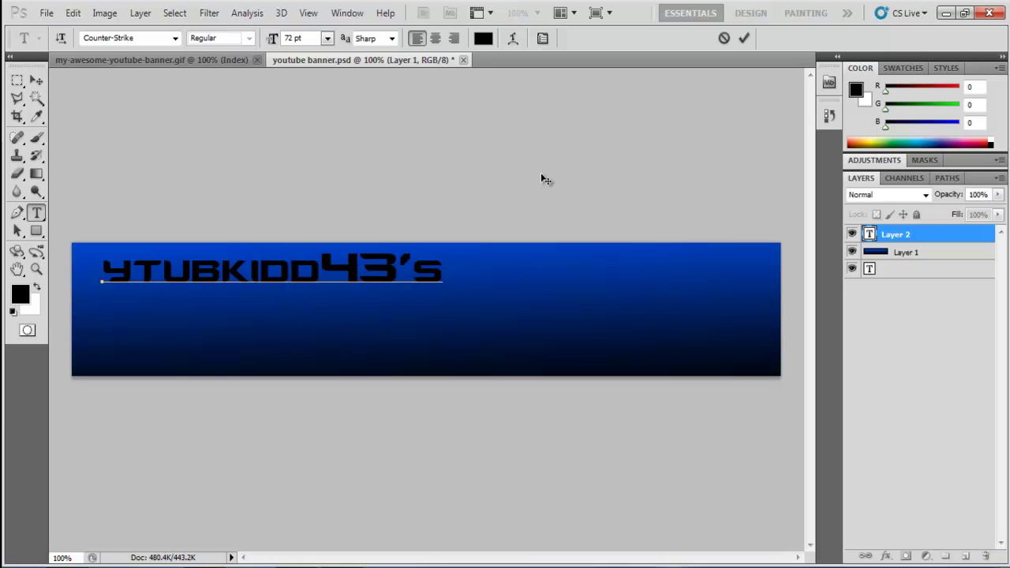
# Step: Commit the title text and nudge it down about 16 px
pyautogui.click(36, 79)
pyautogui.press('Down')
pyautogui.press('Down')
pyautogui.press('Down')
pyautogui.press('Down')
pyautogui.press('Down')
pyautogui.press('Down')
pyautogui.press('Down')
pyautogui.press('Down')
pyautogui.press('Down')
pyautogui.press('Down')
pyautogui.press('Down')
pyautogui.press('Down')
pyautogui.press('Down')
pyautogui.press('Down')
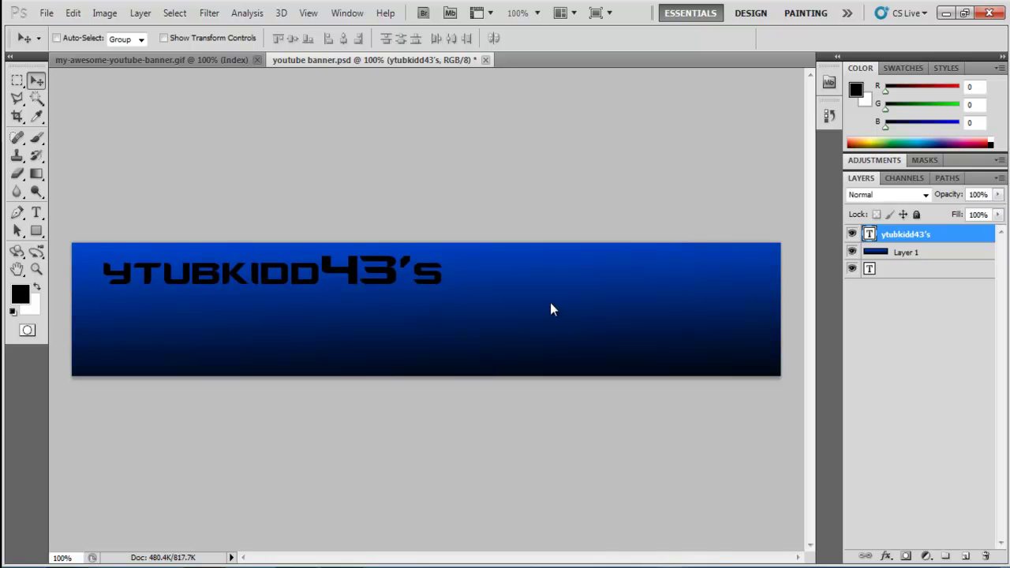
pyautogui.press('Down')
pyautogui.press('Down')
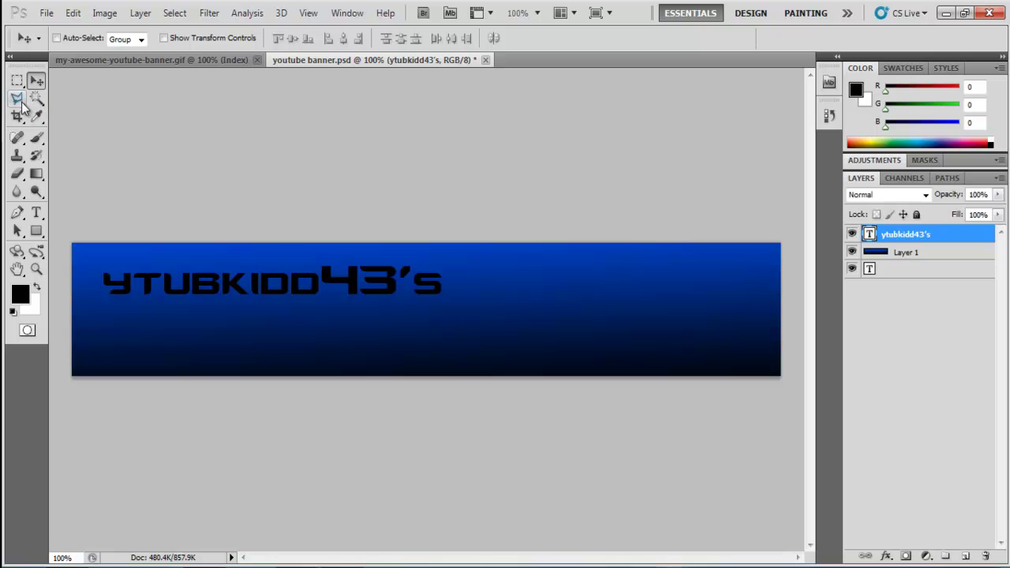
pyautogui.click(37, 212)
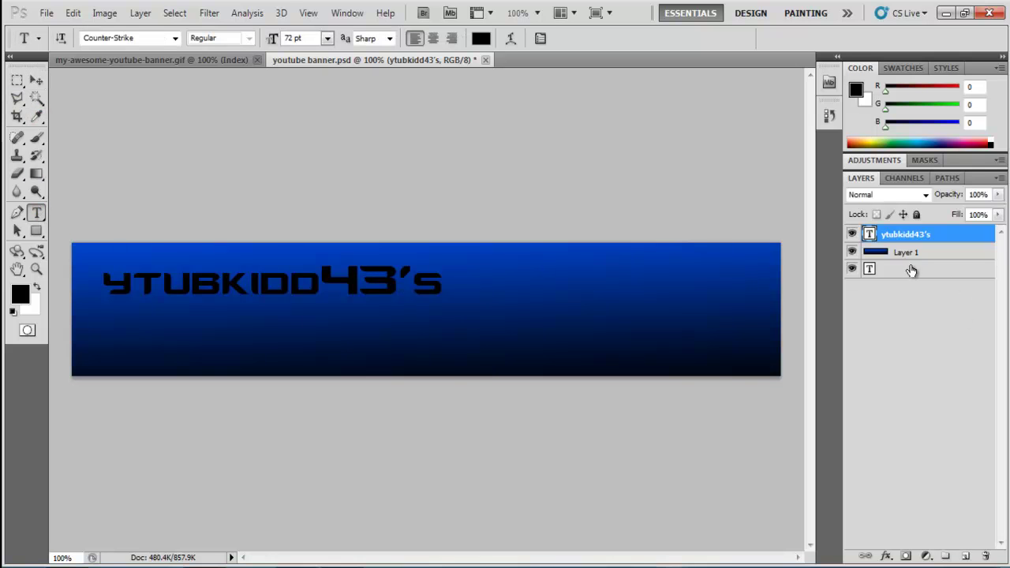
pyautogui.click(327, 40)
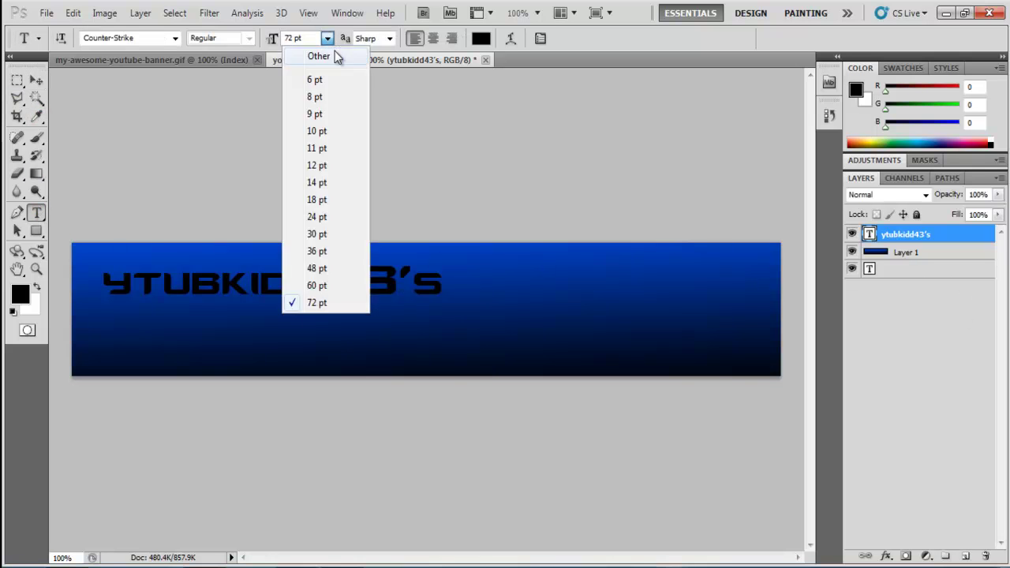
pyautogui.click(330, 251)
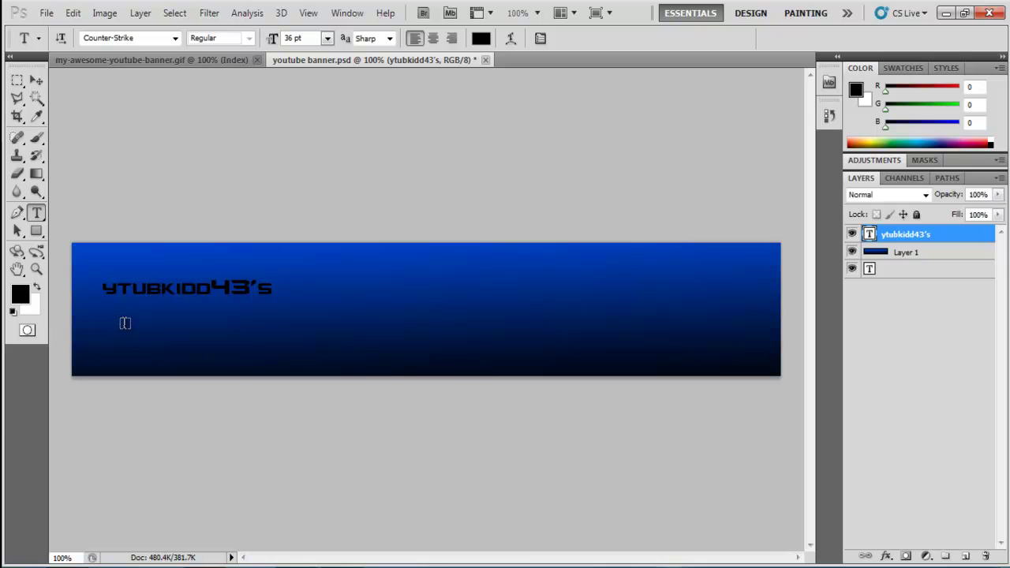
pyautogui.hotkey('ctrl', 'z')
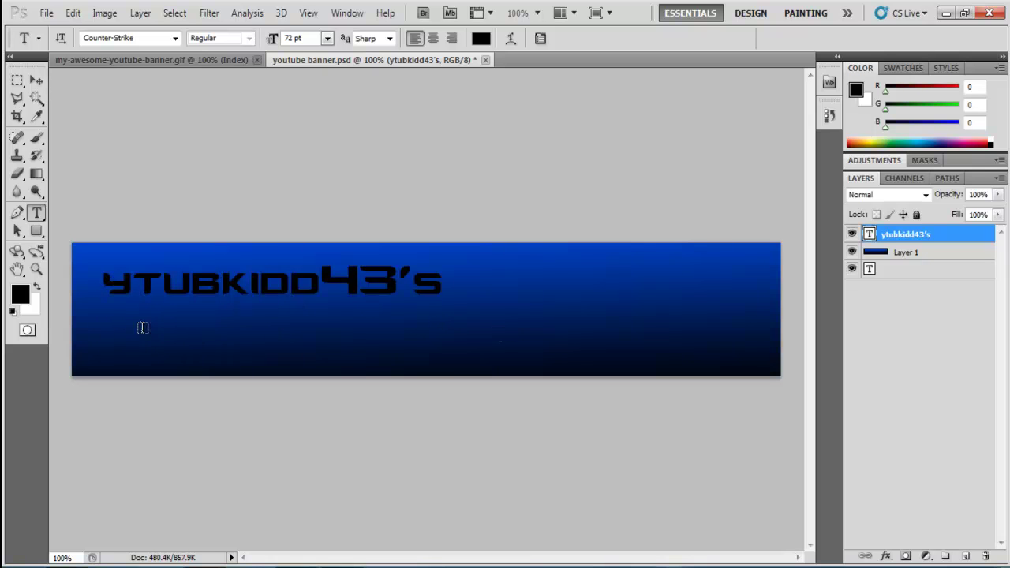
pyautogui.click(141, 328)
pyautogui.click(327, 39)
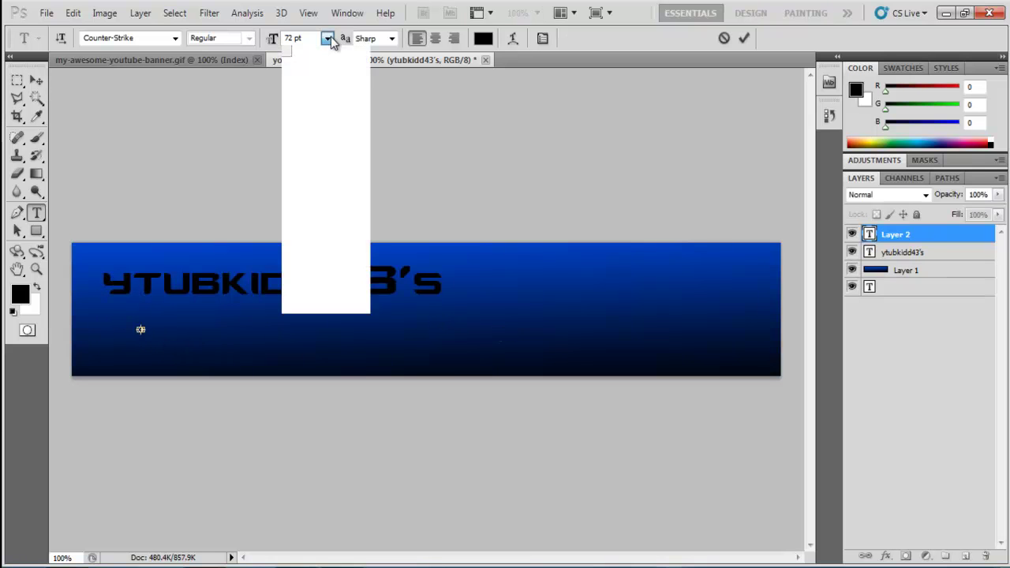
pyautogui.click(331, 251)
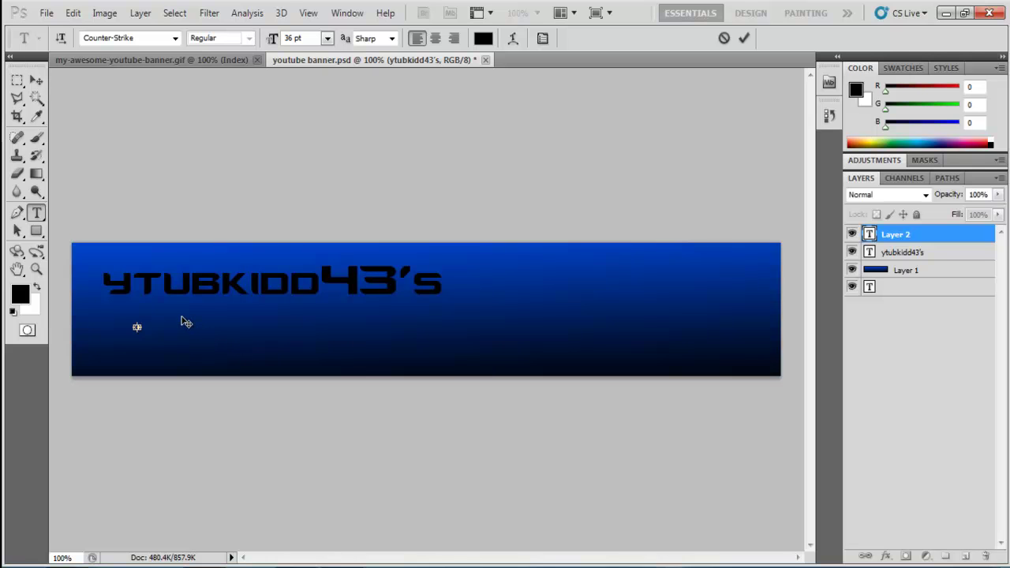
pyautogui.press('Escape')
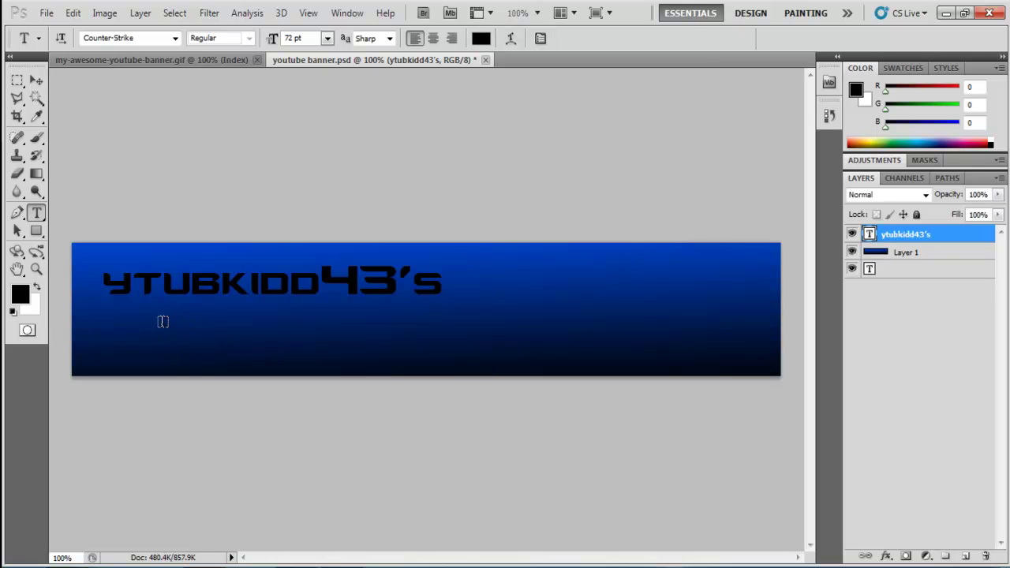
# Step: Add the subtitle "official youtube channel" in 36 pt Counter-Strike below the title text
pyautogui.click(108, 328)
pyautogui.click(332, 39)
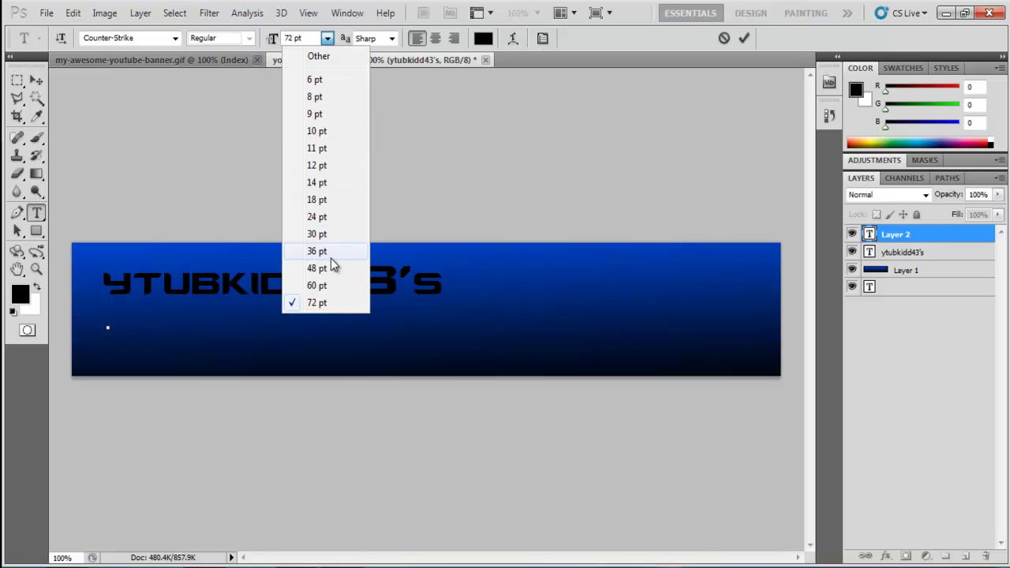
pyautogui.click(330, 256)
pyautogui.write('www')
pyautogui.press('BackSpace')
pyautogui.press('BackSpace')
pyautogui.press('BackSpace')
pyautogui.write('official youre')
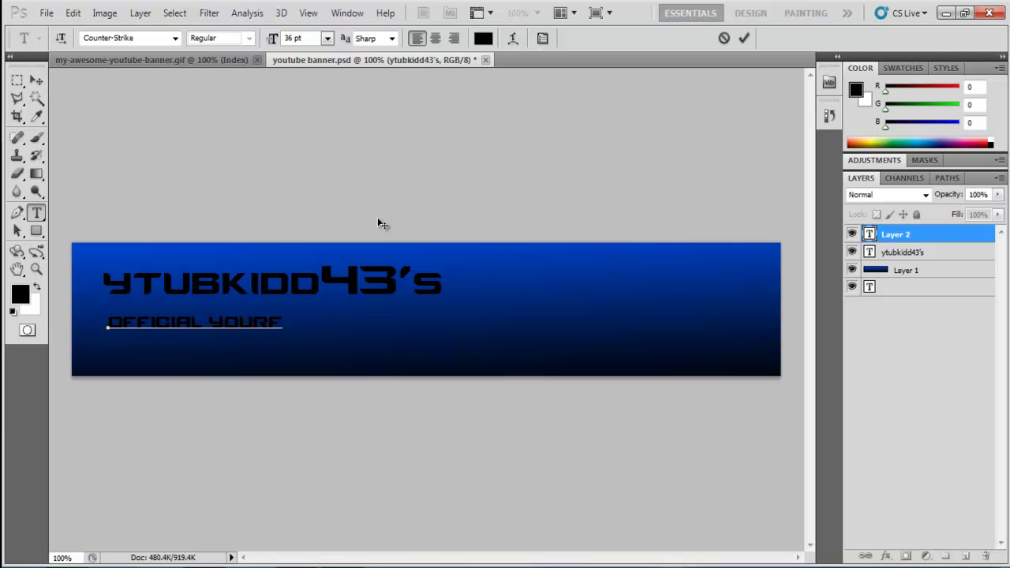
pyautogui.write('r')
pyautogui.press('BackSpace')
pyautogui.write('tube channe')
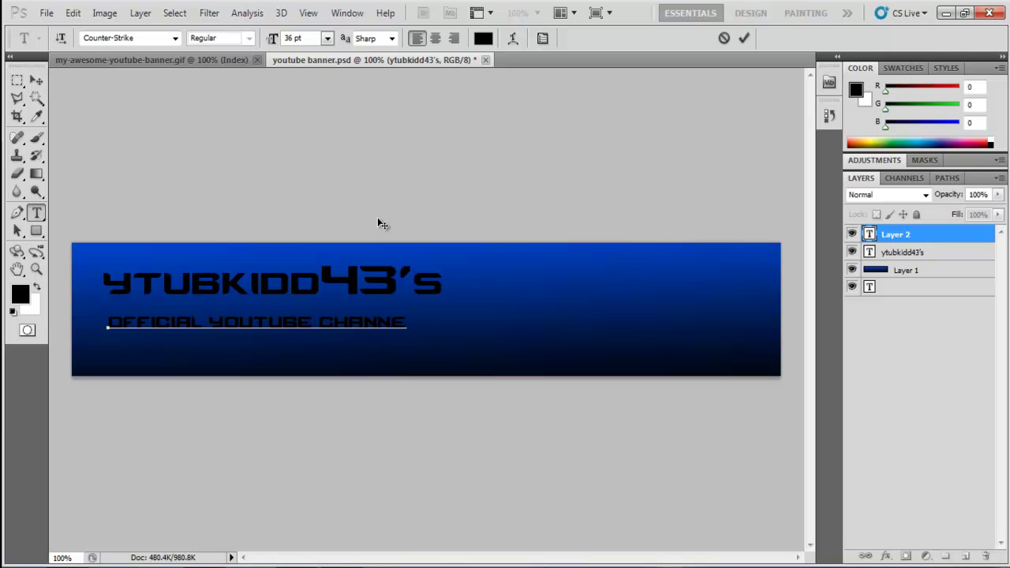
# Step: Commit the subtitle and nudge it upward until it sits just beneath the title
pyautogui.click(36, 81)
pyautogui.press('Up')
pyautogui.press('Up')
pyautogui.press('Up')
pyautogui.press('Up')
pyautogui.press('Up')
pyautogui.press('Up')
pyautogui.press('Up')
pyautogui.press('Up')
pyautogui.press('Up')
pyautogui.press('Up')
pyautogui.press('Up')
pyautogui.press('Up')
pyautogui.press('Up')
pyautogui.press('Up')
pyautogui.press('Up')
pyautogui.press('Up')
pyautogui.press('Up')
pyautogui.press('Up')
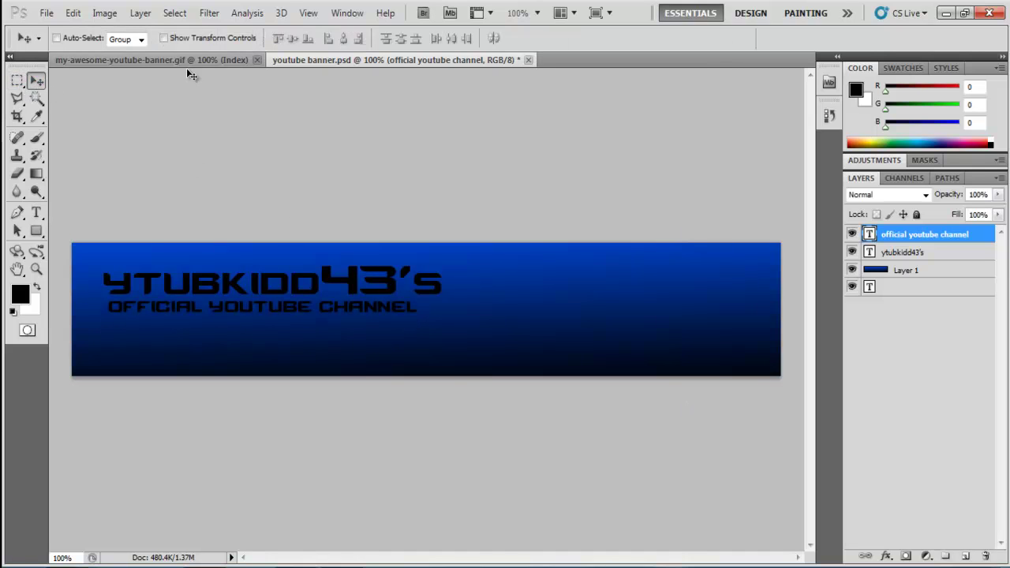
# Step: Show the transform controls, scale the subtitle proportionally to about 86%, apply it and hide the controls again
pyautogui.click(167, 39)
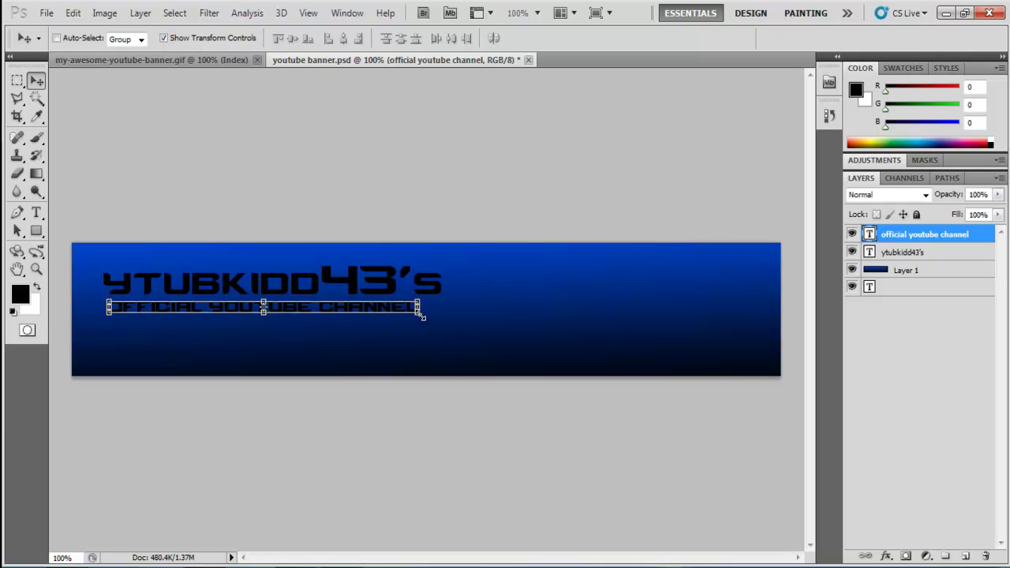
pyautogui.moveTo(423, 318); pyautogui.dragTo(377, 299)
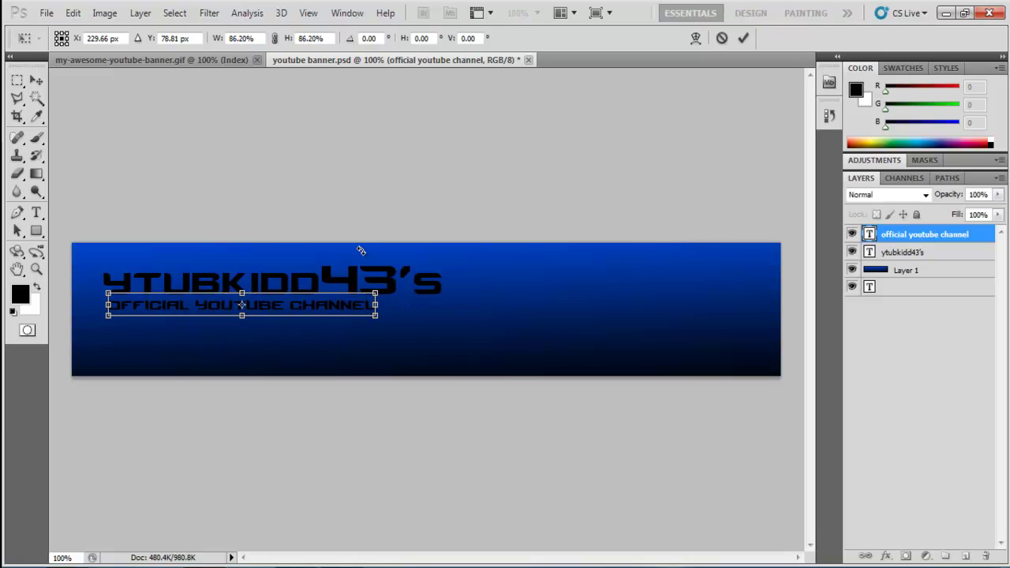
pyautogui.press('Return')
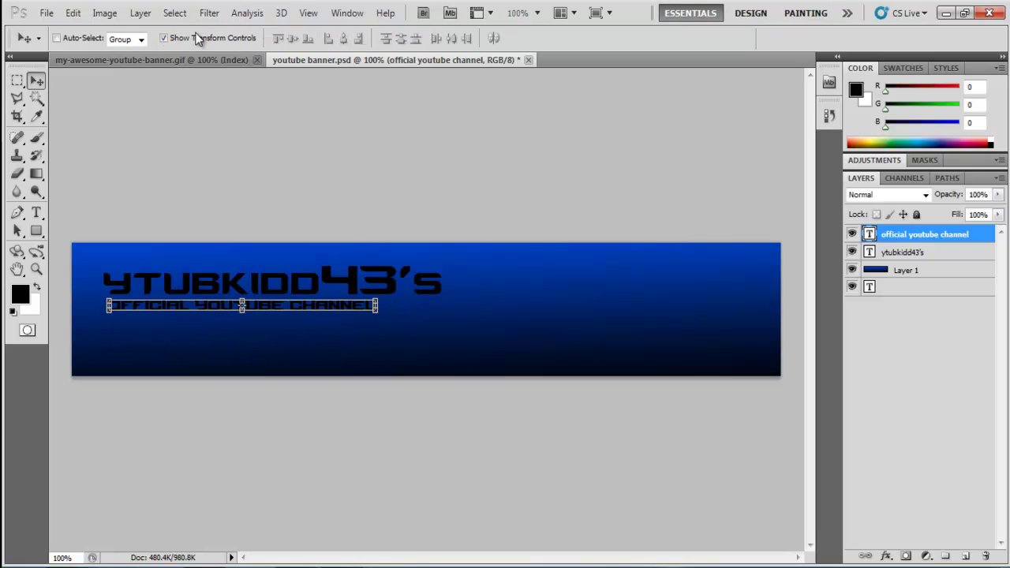
pyautogui.click(197, 39)
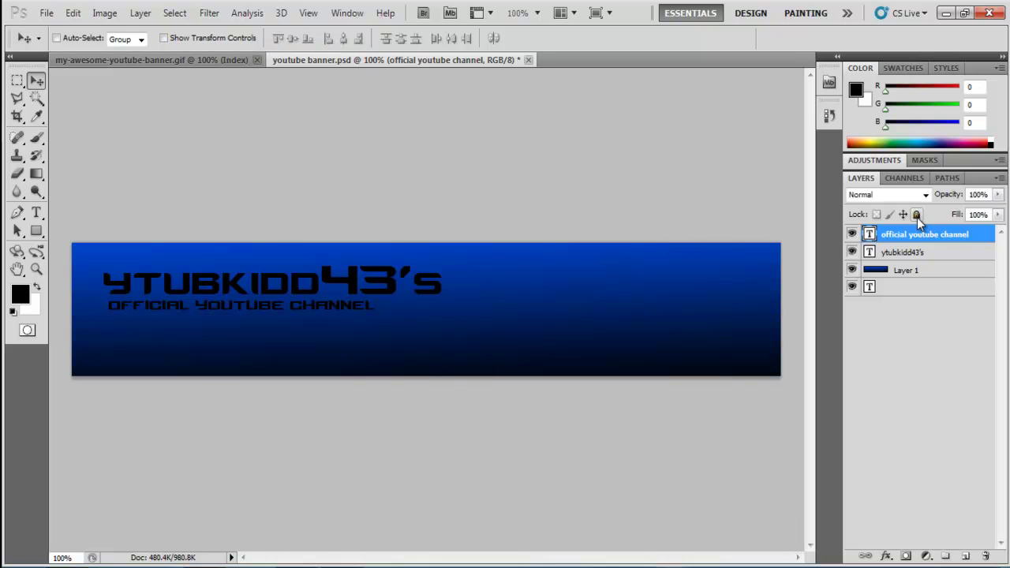
# Step: Group the subtitle and title text layers together
pyautogui.keyDown('shift'); pyautogui.click(923, 254); pyautogui.keyUp('shift')
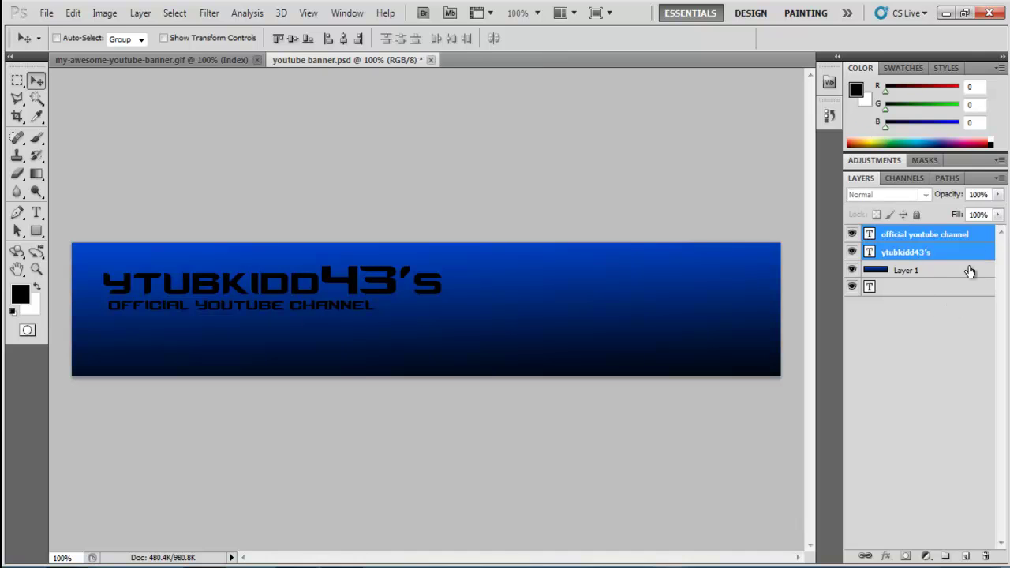
pyautogui.hotkey('ctrl', 'g')
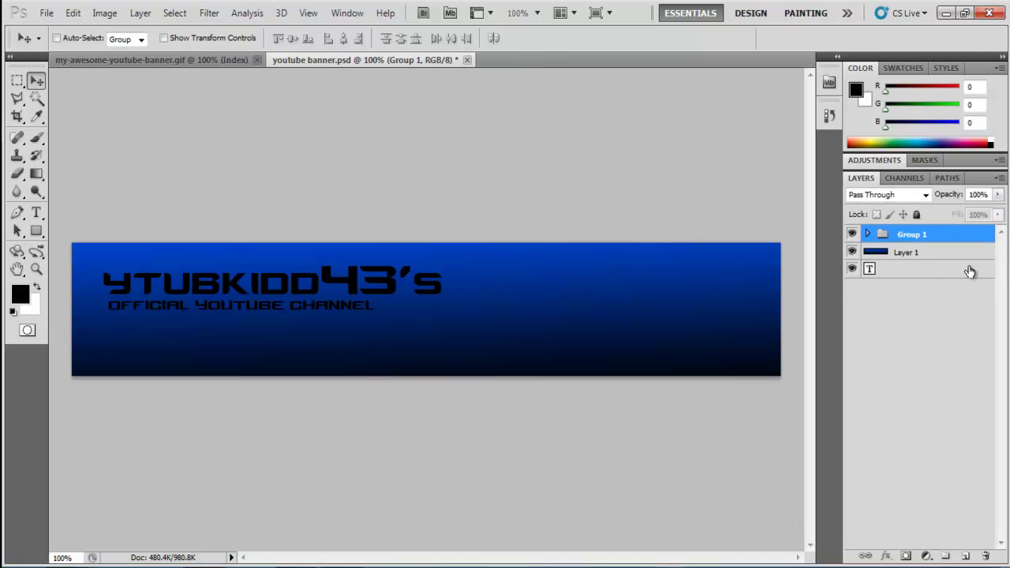
# Step: Merge the title and subtitle group into a single layer and open that layer's blending options
pyautogui.rightClick(923, 235)
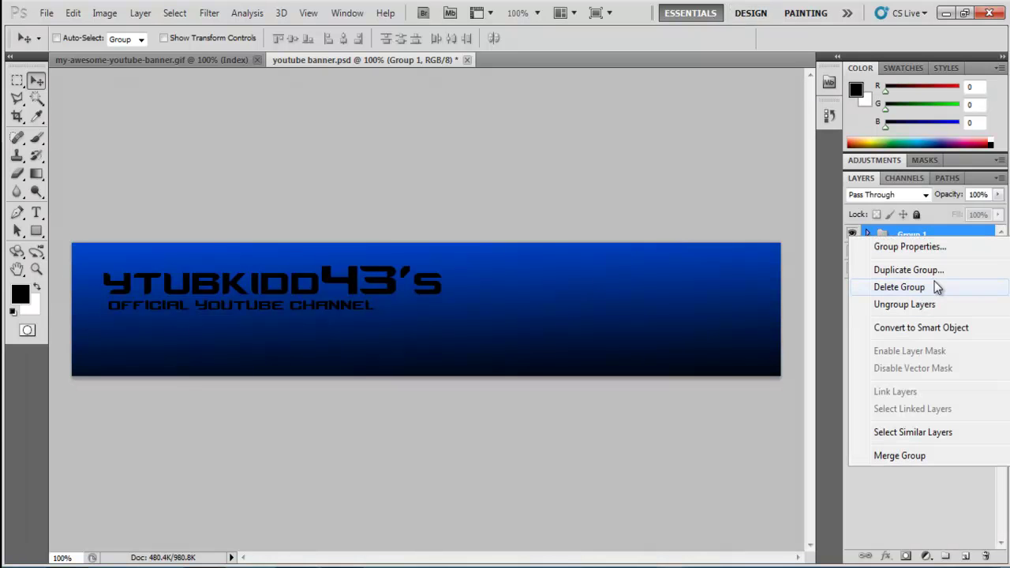
pyautogui.click(929, 455)
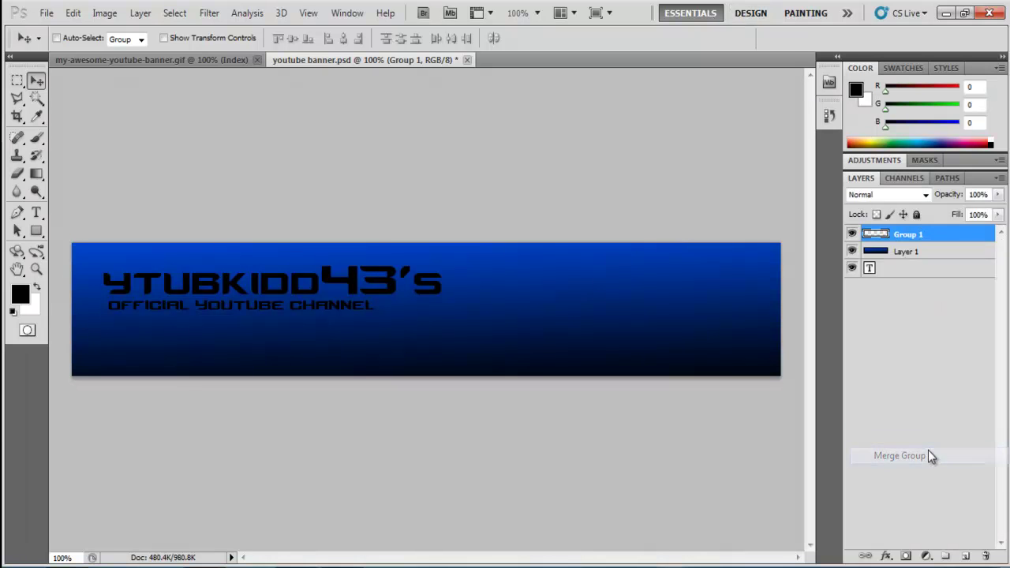
pyautogui.rightClick(916, 235)
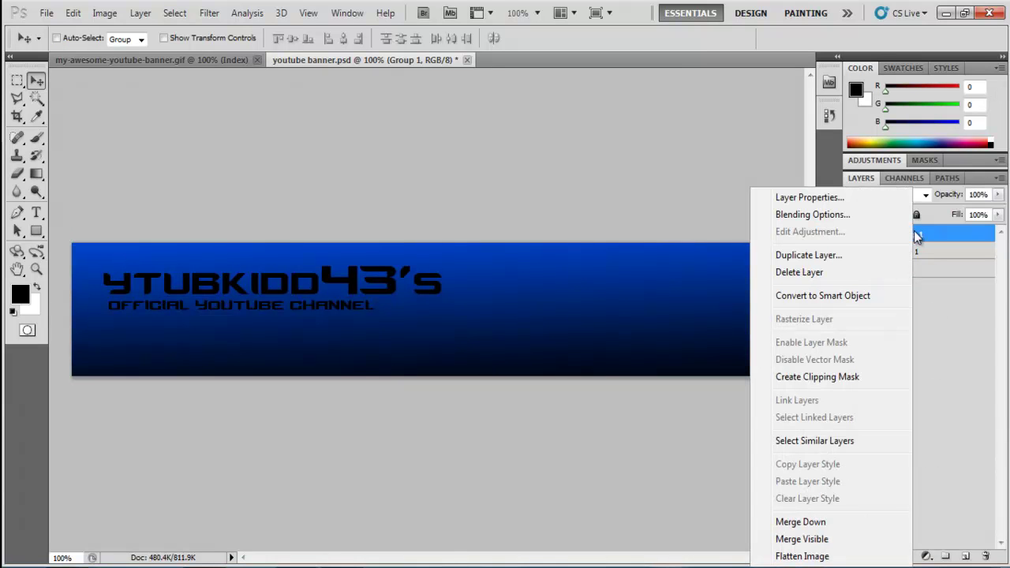
pyautogui.click(846, 214)
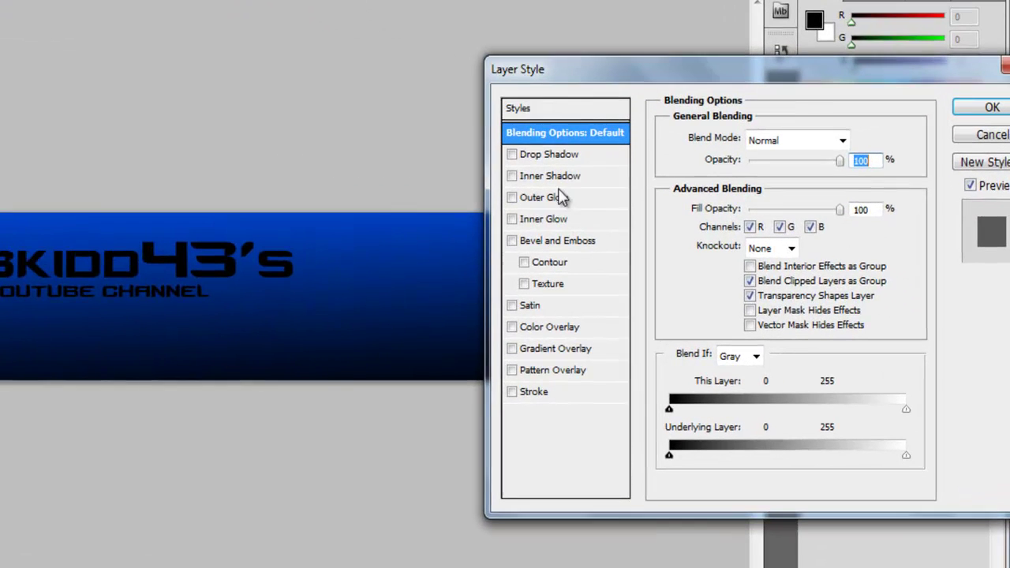
# Step: Add an outer glow to the merged text and set its colour to bright blue, RGB 0, 174, 255
pyautogui.click(542, 198)
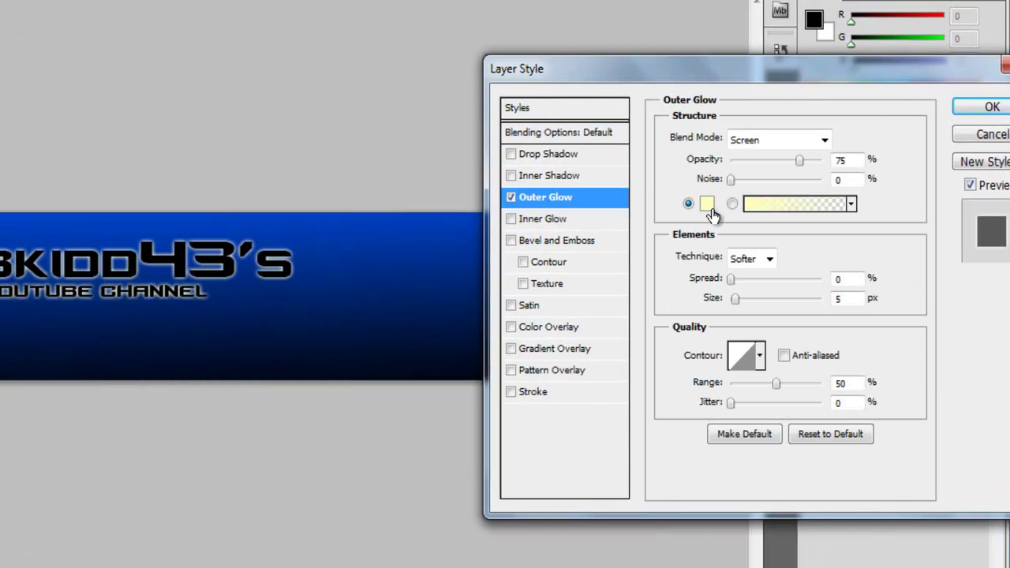
pyautogui.click(711, 210)
pyautogui.moveTo(864, 432); pyautogui.dragTo(861, 419)
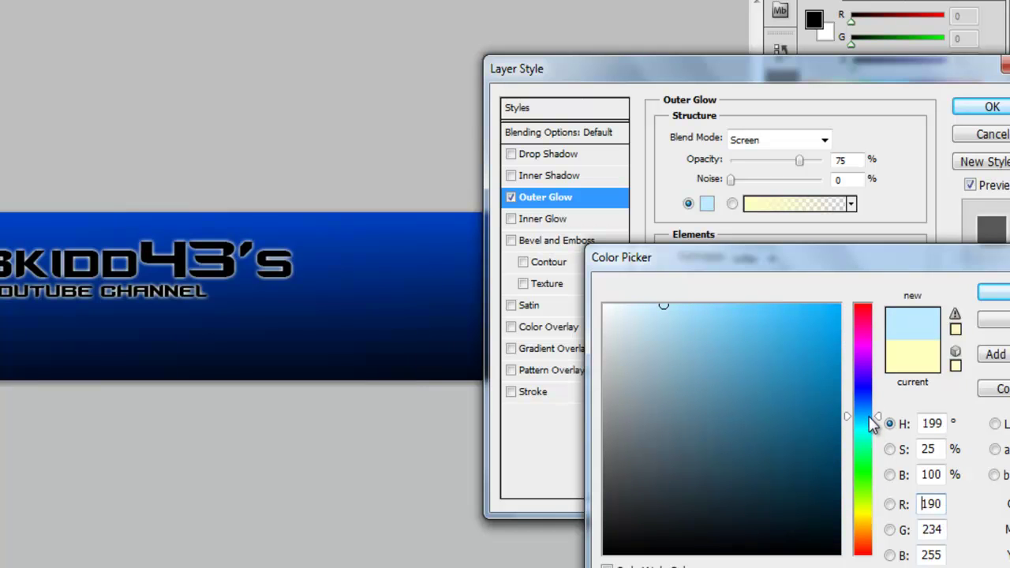
pyautogui.moveTo(778, 352); pyautogui.dragTo(1006, 247)
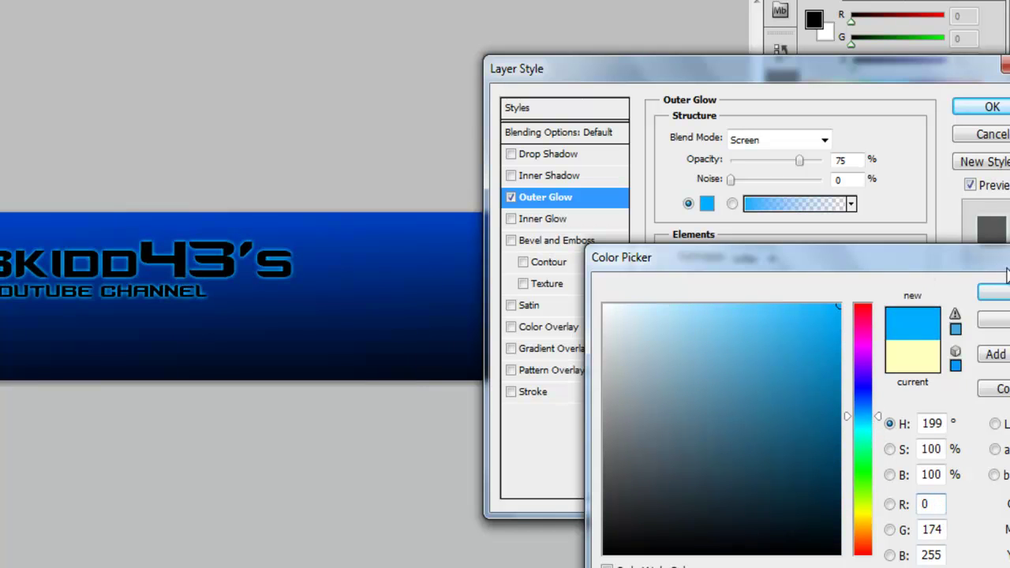
pyautogui.click(997, 292)
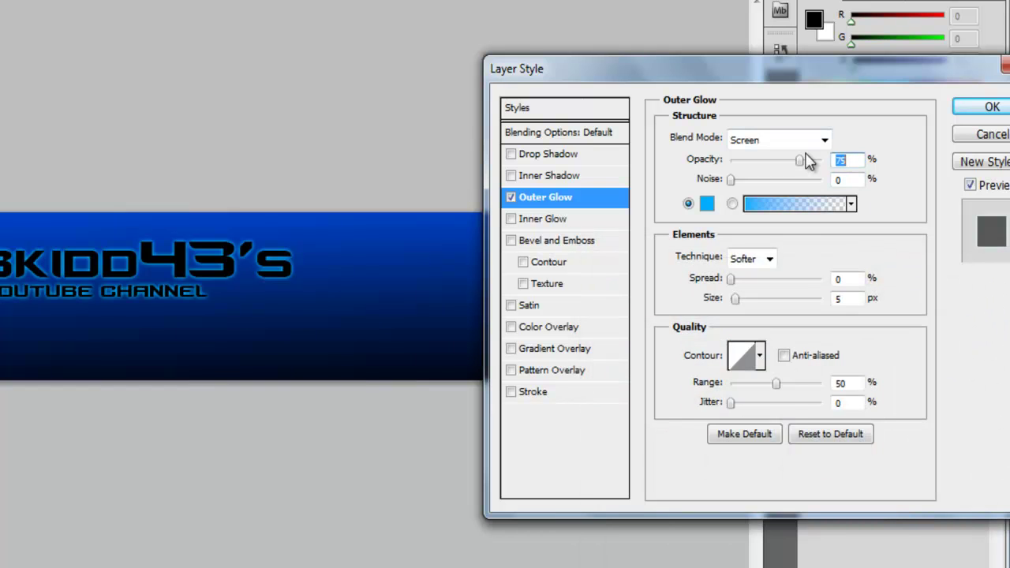
# Step: Set the outer glow to 100% opacity, 2 px size and 1% range, add a default drop shadow and apply the layer style
pyautogui.moveTo(800, 162); pyautogui.dragTo(831, 192)
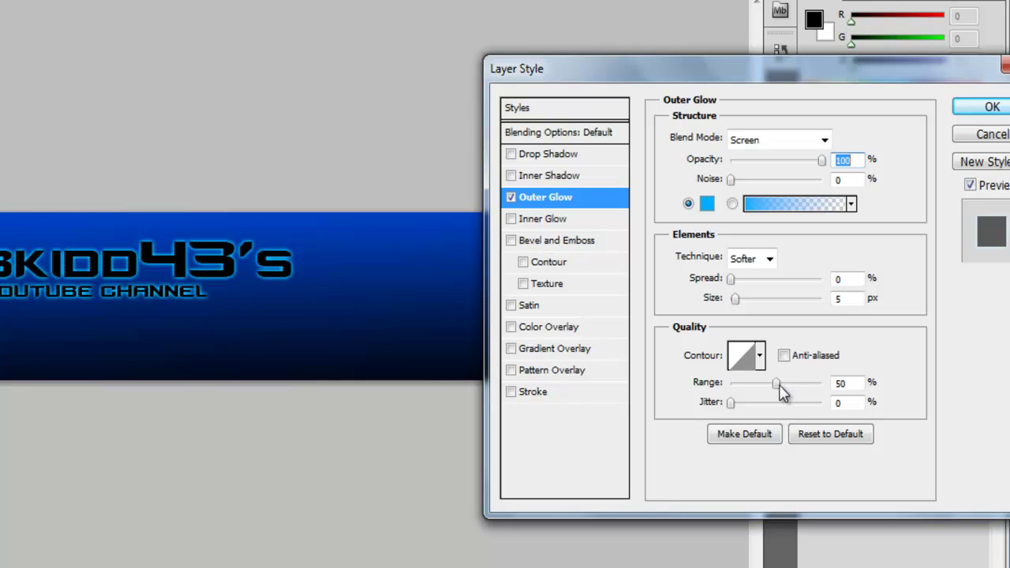
pyautogui.moveTo(777, 385); pyautogui.dragTo(733, 382)
pyautogui.click(852, 300)
pyautogui.write('2')
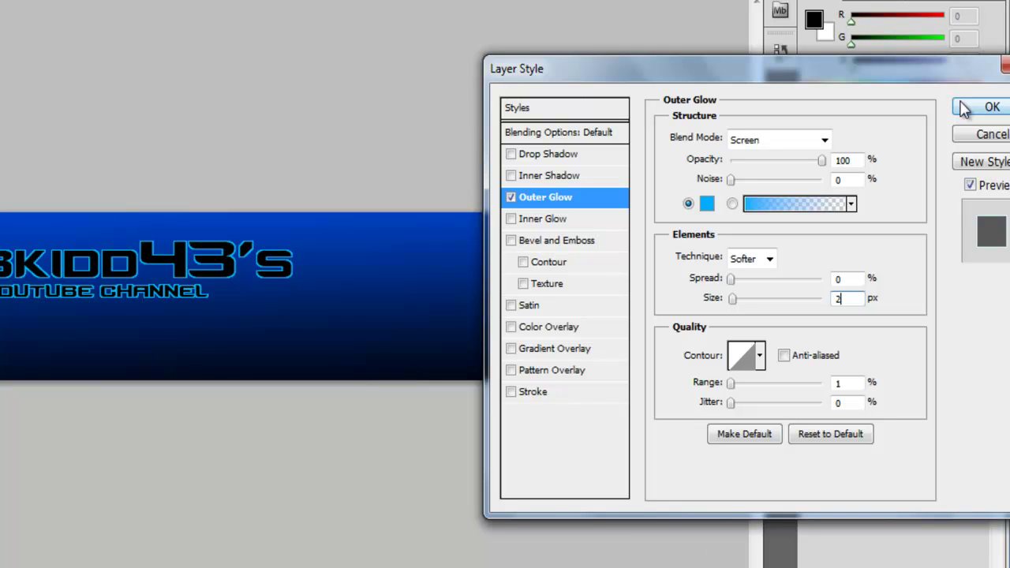
pyautogui.click(524, 154)
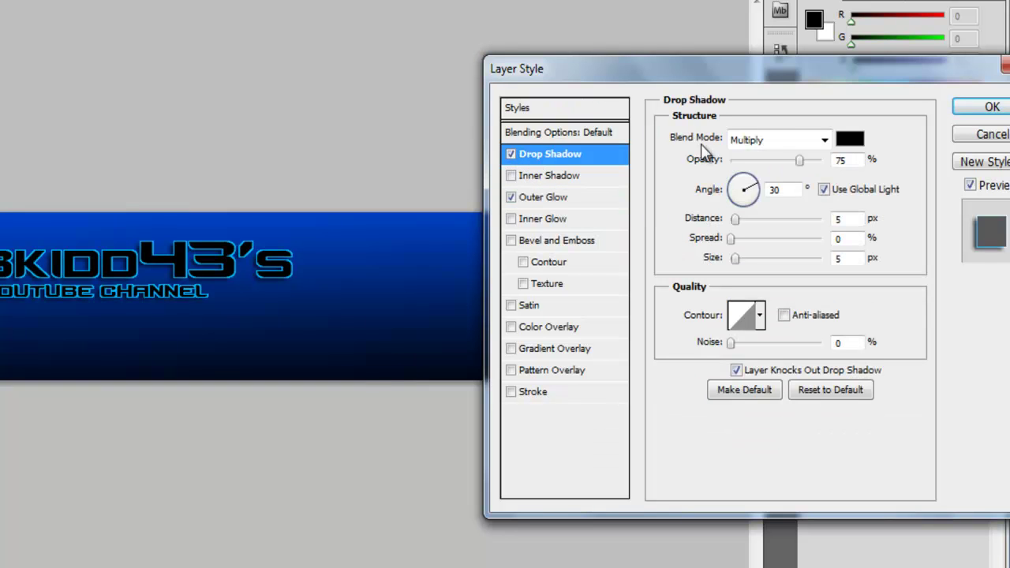
pyautogui.click(992, 106)
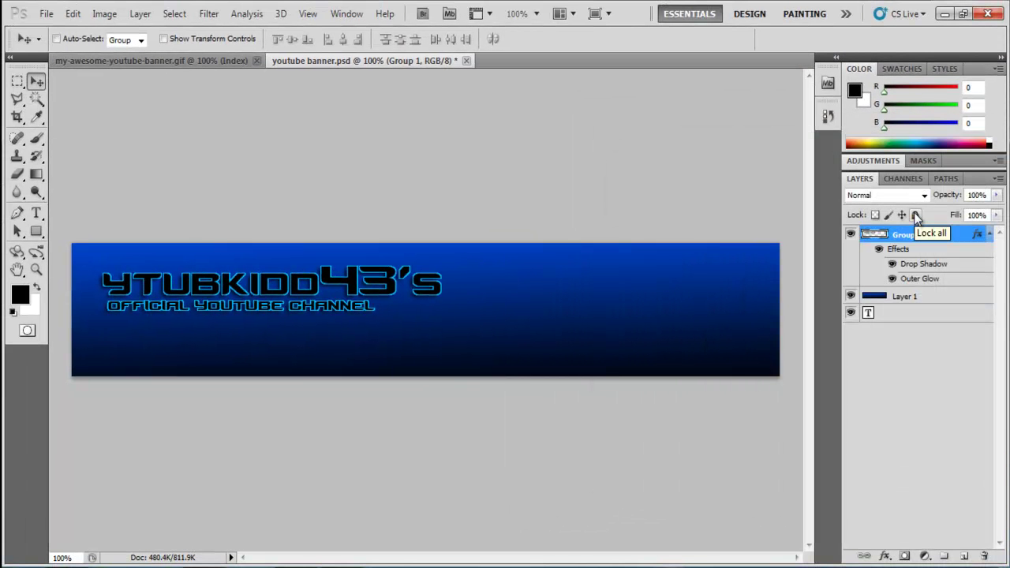
# Step: Draw a small black rounded rectangle with a 10 px radius low on the banner's right half and shift it slightly down
pyautogui.click(36, 235)
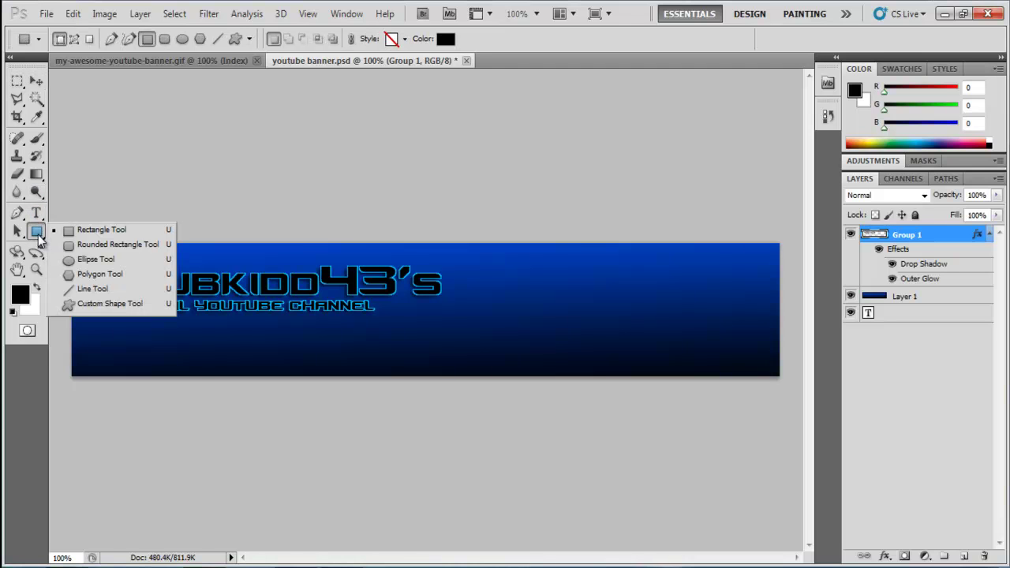
pyautogui.click(101, 246)
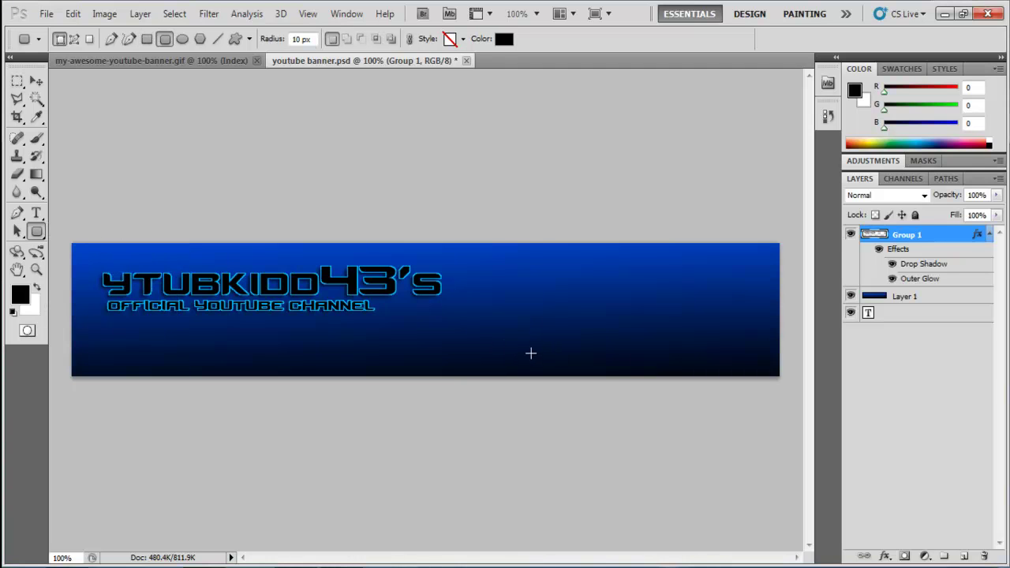
pyautogui.moveTo(544, 356); pyautogui.dragTo(620, 366)
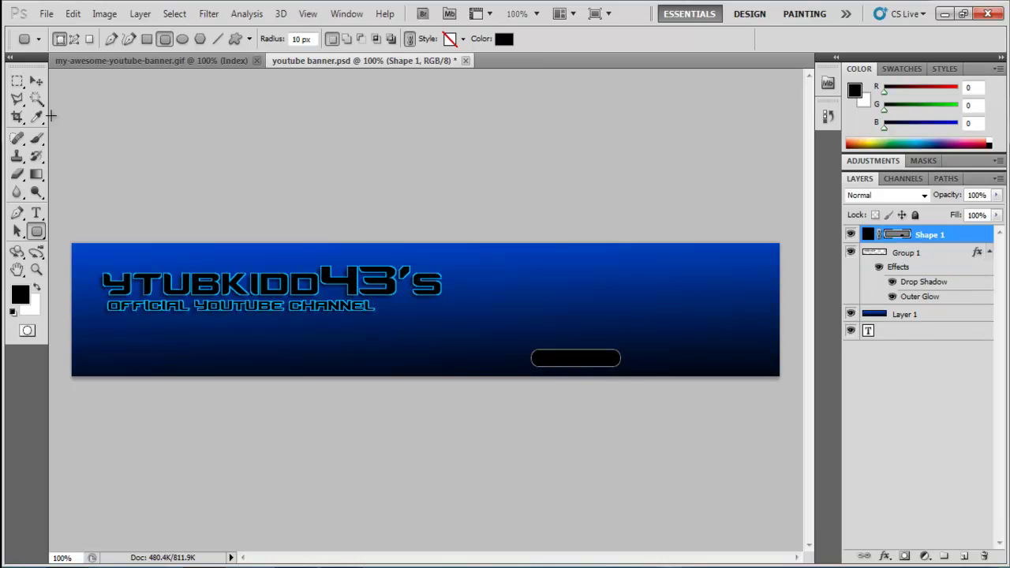
pyautogui.click(35, 83)
pyautogui.moveTo(580, 364)
pyautogui.mouseDown()
pyautogui.moveTo(561, 360)
pyautogui.moveTo(573, 368)
pyautogui.moveTo(577, 358)
pyautogui.moveTo(581, 370)
pyautogui.mouseUp()
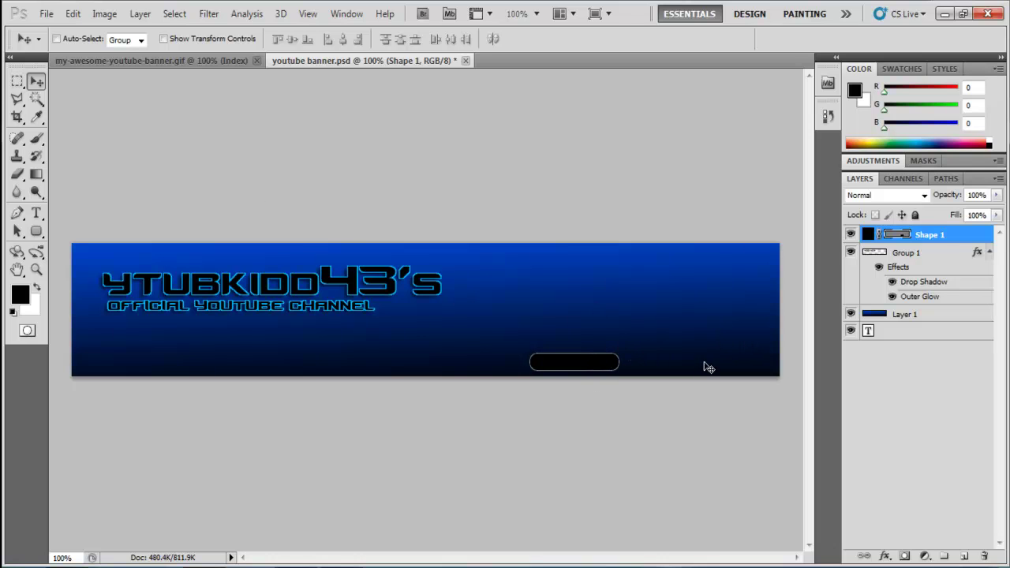
pyautogui.click(36, 231)
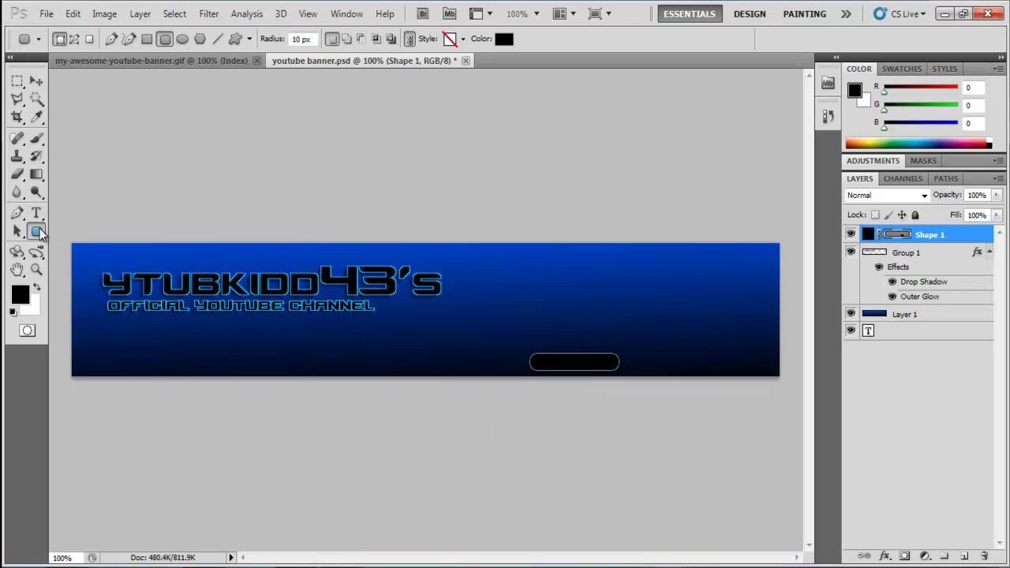
pyautogui.click(36, 81)
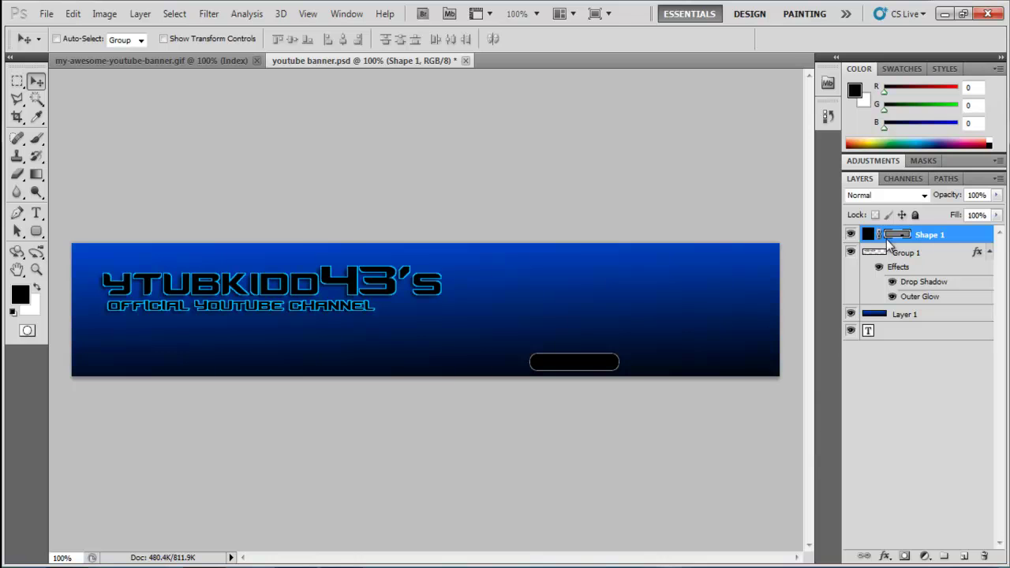
# Step: Duplicate the rounded rectangle layer and place the copy just to the right of the original at the same height
pyautogui.rightClick(942, 238)
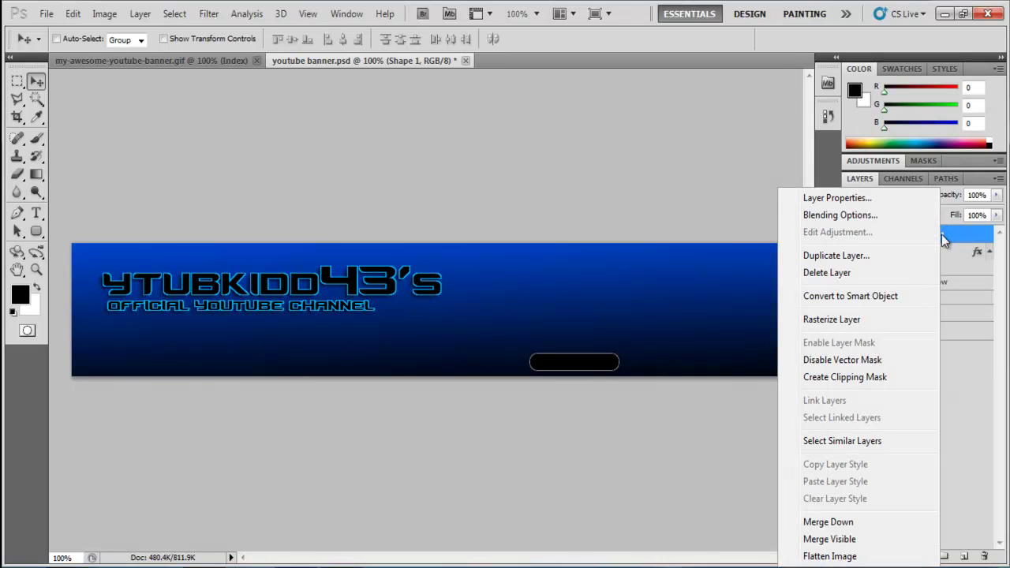
pyautogui.click(888, 259)
pyautogui.click(633, 174)
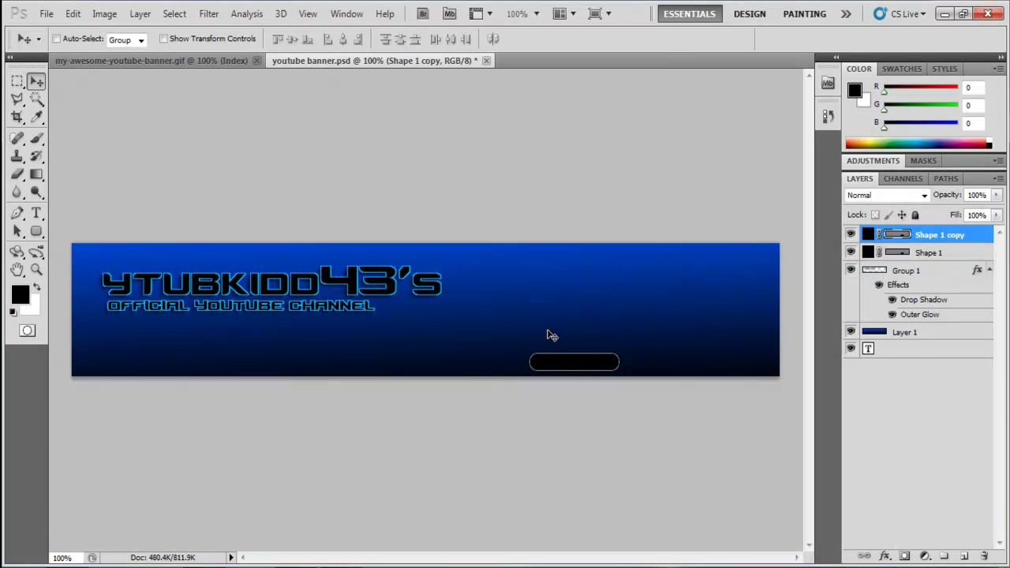
pyautogui.moveTo(593, 357); pyautogui.dragTo(654, 360)
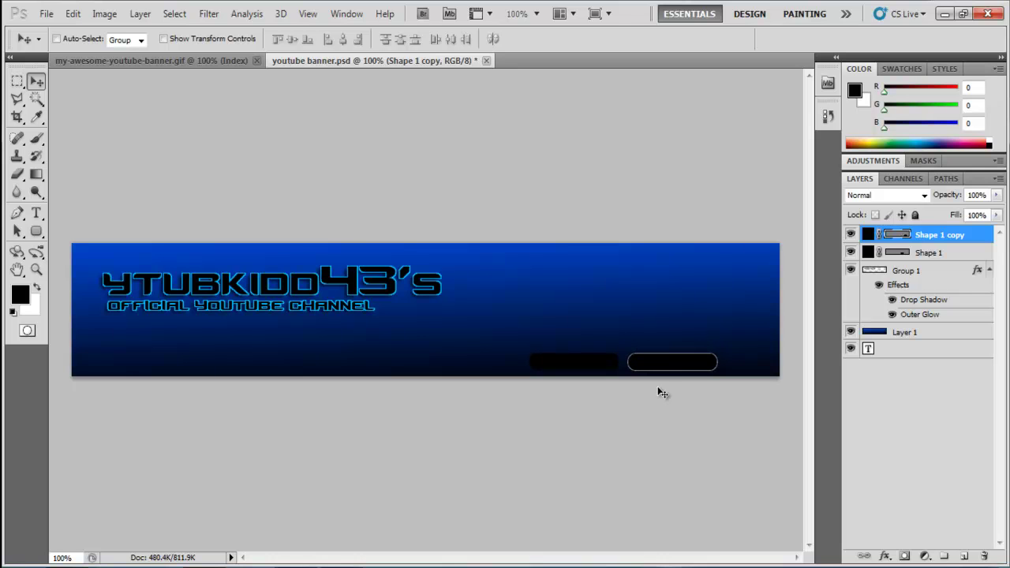
# Step: Duplicate the right-hand rounded rectangle and move the new copy to just left of the original, in the same row
pyautogui.rightClick(917, 237)
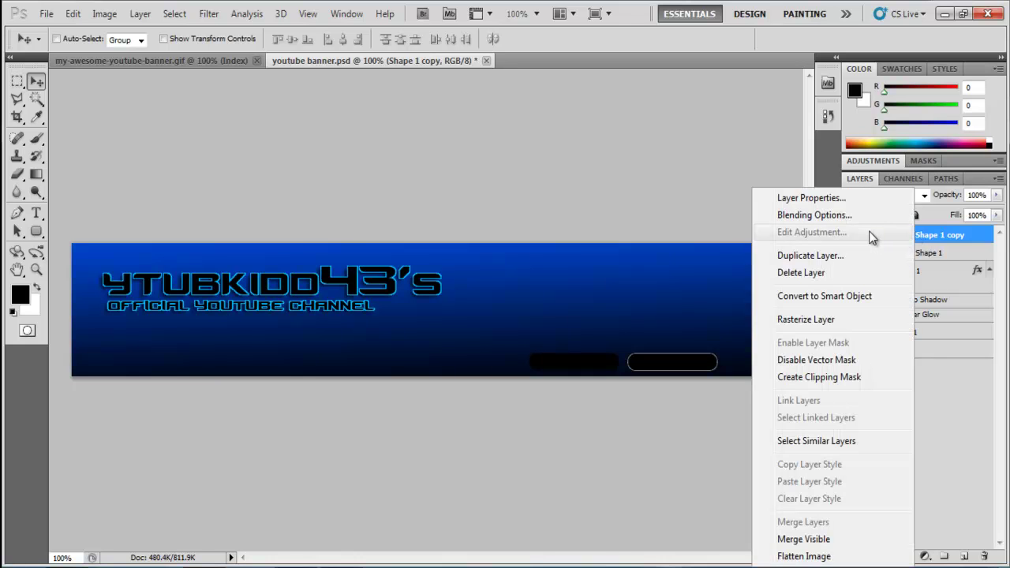
pyautogui.click(856, 265)
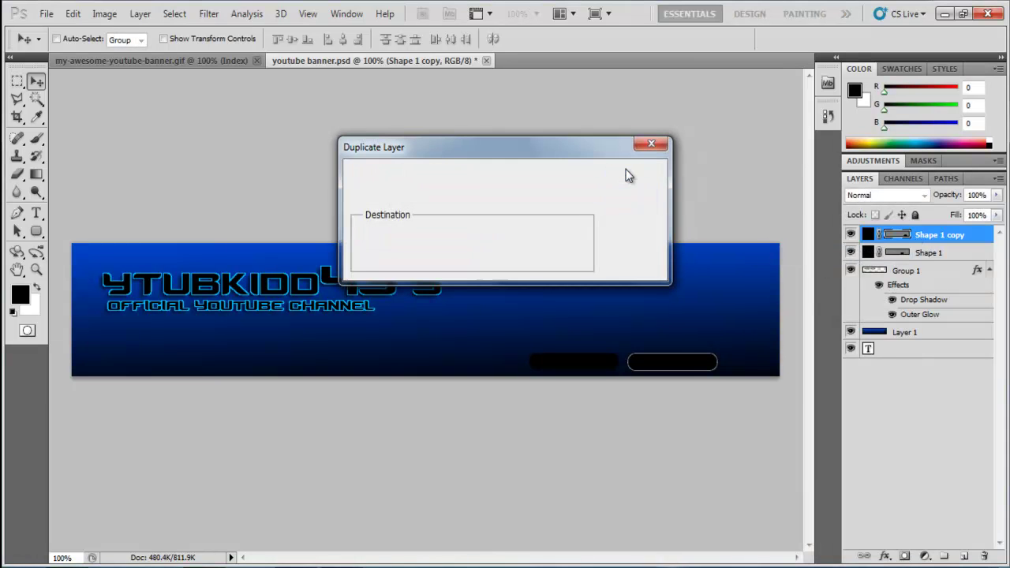
pyautogui.click(632, 174)
pyautogui.press('Left')
pyautogui.press('Left')
pyautogui.press('Left')
pyautogui.press('Left')
pyautogui.press('Left')
pyautogui.press('Left')
pyautogui.press('Left')
pyautogui.press('Left')
pyautogui.press('Left')
pyautogui.press('Left')
pyautogui.press('Left')
pyautogui.press('Left')
pyautogui.press('Left')
pyautogui.press('Left')
pyautogui.press('Left')
pyautogui.press('Left')
pyautogui.press('Left')
pyautogui.press('Left')
pyautogui.press('Left')
pyautogui.press('Left')
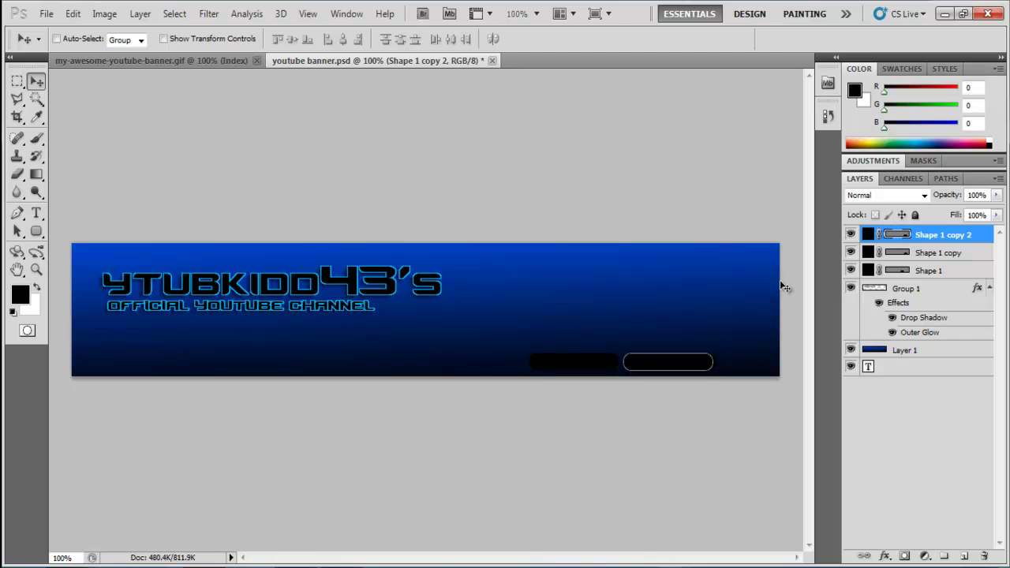
pyautogui.press('Left')
pyautogui.press('Left')
pyautogui.press('Left')
pyautogui.press('Left')
pyautogui.press('Left')
pyautogui.press('Left')
pyautogui.press('Left')
pyautogui.press('Left')
pyautogui.press('Left')
pyautogui.press('Left')
pyautogui.press('Left')
pyautogui.press('Left')
pyautogui.press('Left')
pyautogui.press('Left')
pyautogui.press('Left')
pyautogui.press('Left')
pyautogui.press('Left')
pyautogui.press('Left')
pyautogui.press('Left')
pyautogui.press('Left')
pyautogui.press('Left')
pyautogui.press('Left')
pyautogui.press('Left')
pyautogui.press('Left')
pyautogui.press('Left')
pyautogui.press('Left')
pyautogui.press('Left')
pyautogui.press('Left')
pyautogui.press('Left')
pyautogui.press('Left')
pyautogui.press('Left')
pyautogui.press('Left')
pyautogui.press('Left')
pyautogui.press('Left')
pyautogui.press('Left')
pyautogui.press('Left')
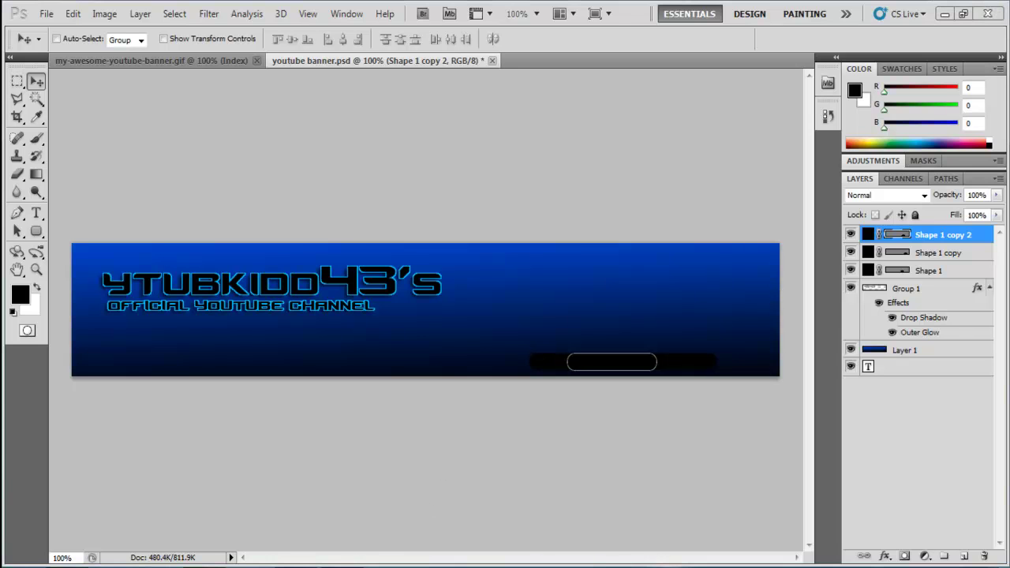
pyautogui.click(550, 494)
pyautogui.click(550, 495)
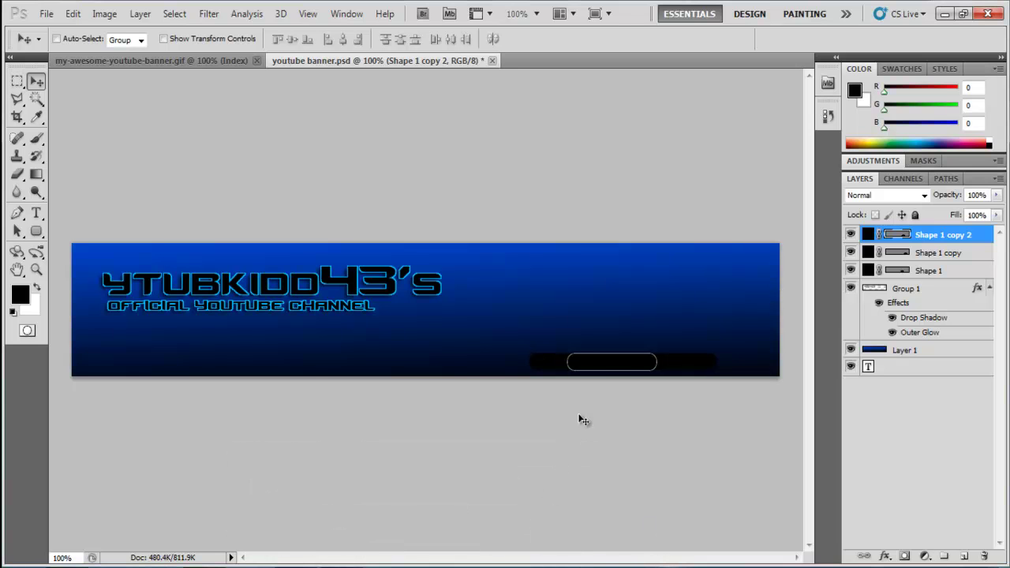
pyautogui.moveTo(618, 365); pyautogui.dragTo(492, 370)
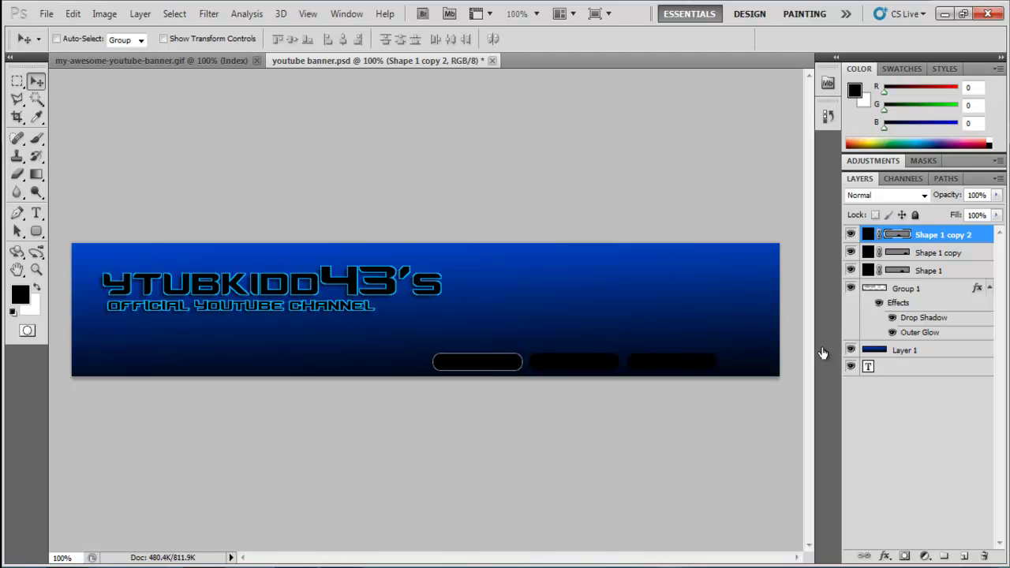
# Step: Move the rightmost rounded rectangle, Shape 1 copy, further right until it sits near the banner's right edge
pyautogui.click(881, 273)
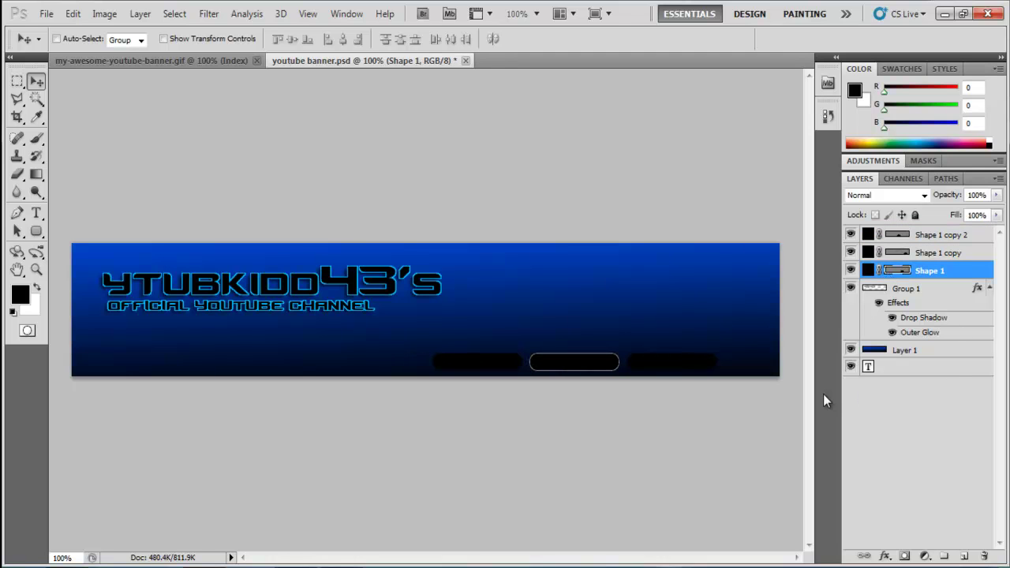
pyautogui.click(922, 255)
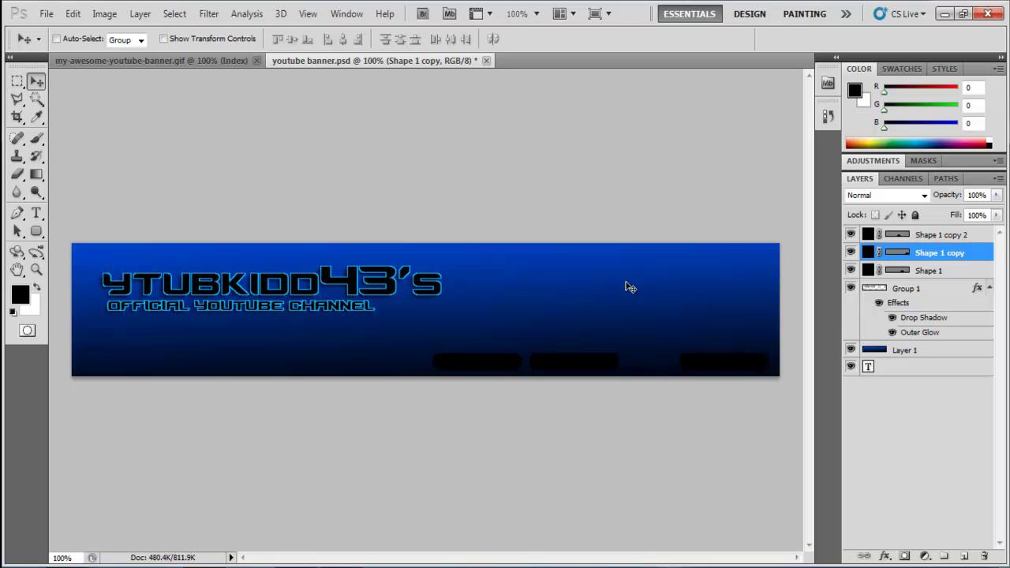
pyautogui.click(914, 236)
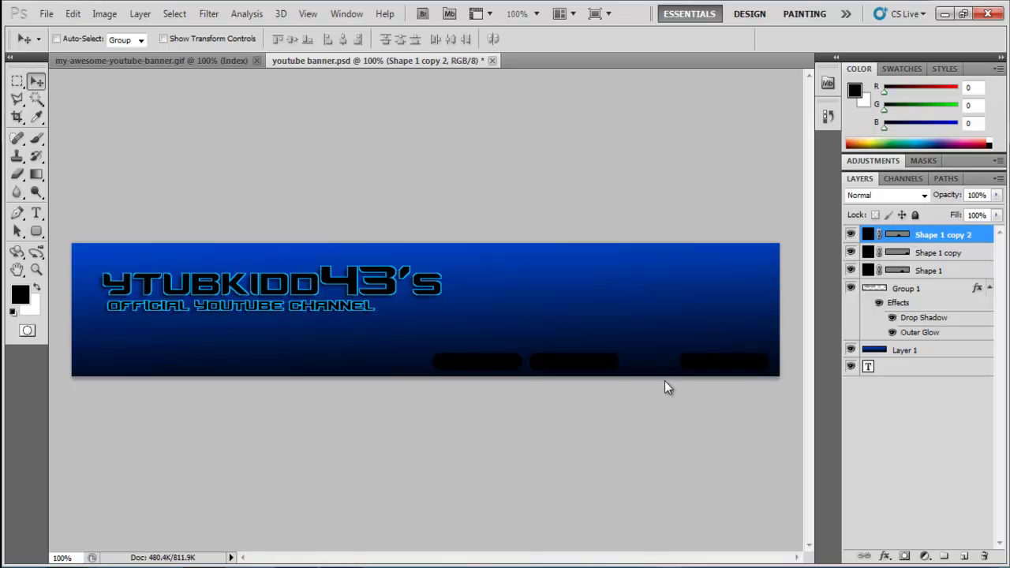
# Step: Move the middle rounded rectangle, Shape 1, right until only a narrow gap separates it from the rightmost one
pyautogui.click(924, 272)
pyautogui.hotkey('shift', 'Right')
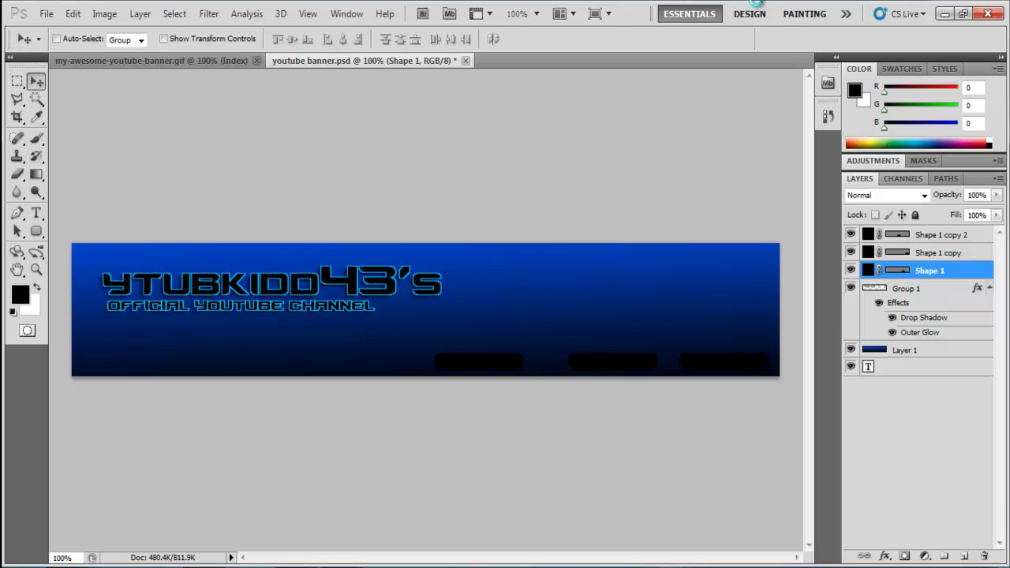
pyautogui.press('Right')
pyautogui.press('Right')
pyautogui.press('Right')
pyautogui.press('Right')
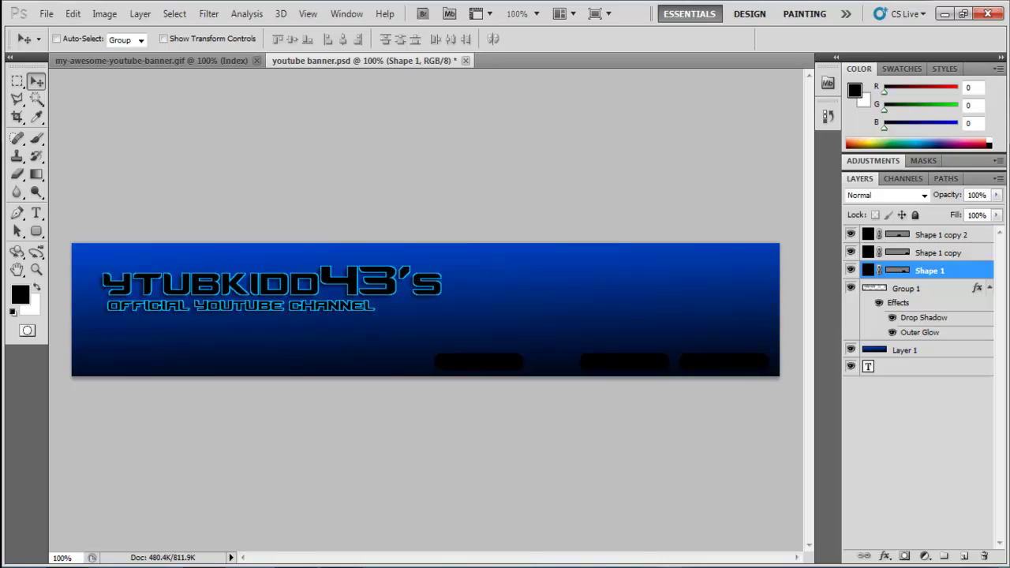
# Step: Move the leftmost rounded rectangle, Shape 1 copy 2, right so the three shapes are evenly spaced
pyautogui.click(920, 254)
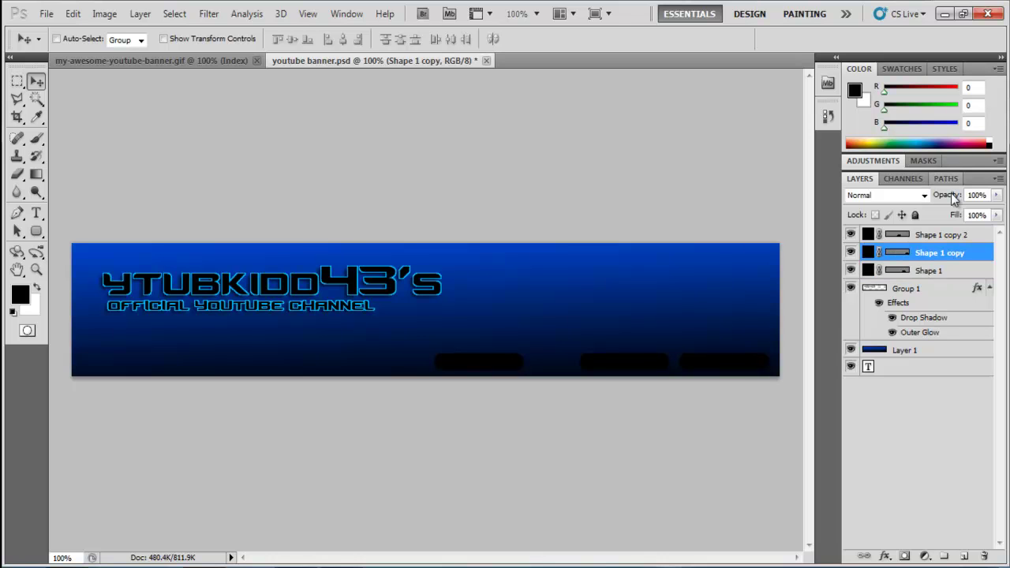
pyautogui.click(919, 235)
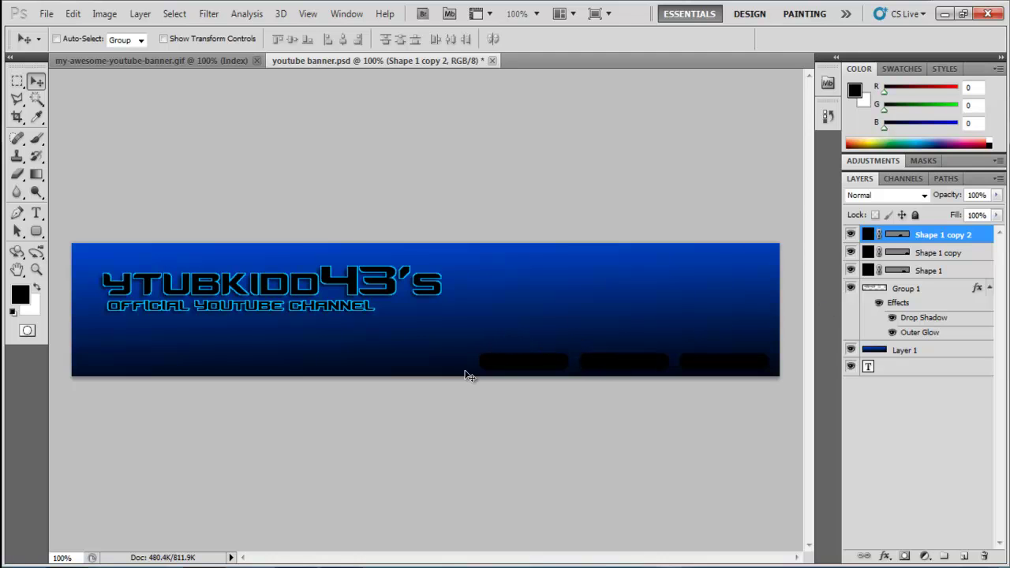
# Step: Add an Outer Glow effect to the leftmost rounded rectangle, Shape 1 copy 2
pyautogui.rightClick(935, 240)
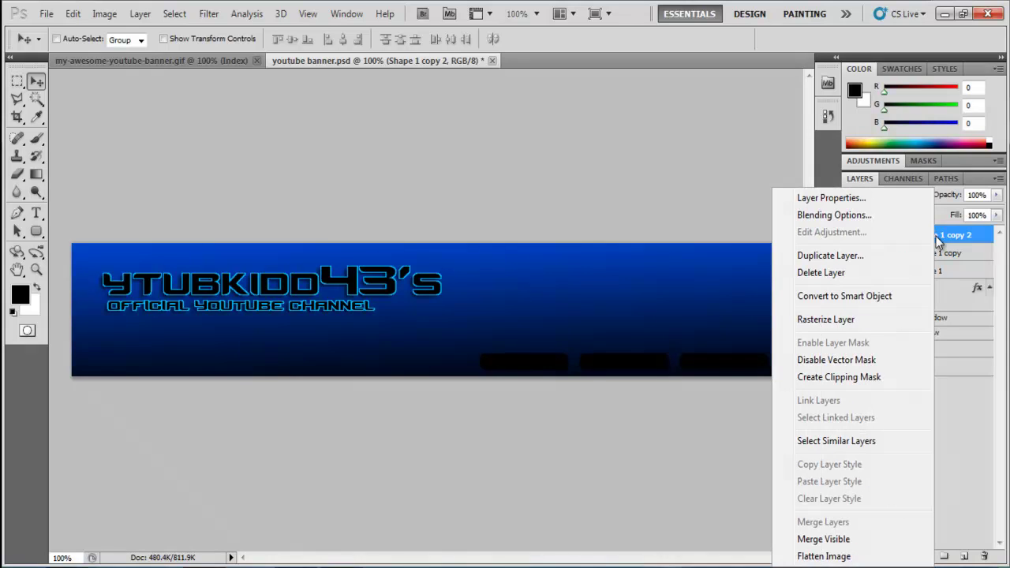
pyautogui.click(871, 216)
pyautogui.moveTo(776, 120); pyautogui.dragTo(184, 112)
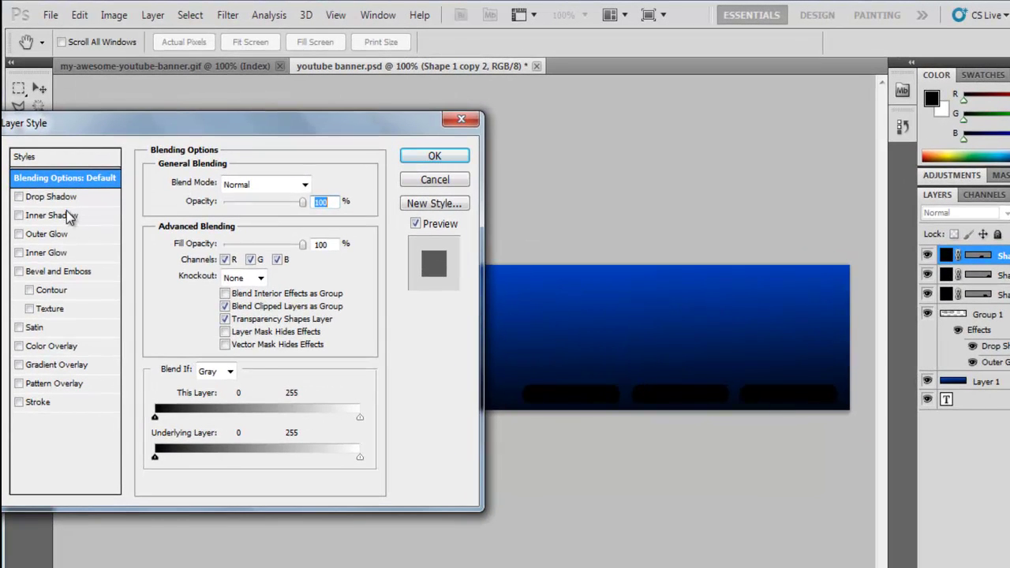
pyautogui.click(58, 235)
pyautogui.moveTo(132, 128); pyautogui.dragTo(593, 92)
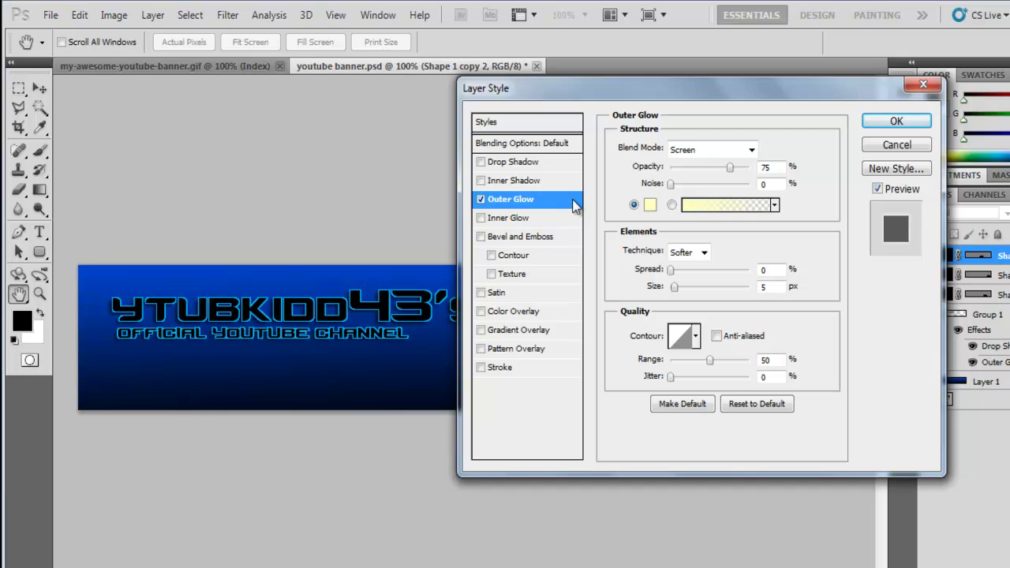
# Step: Set the Shape 1 copy 2 glow colour to the light blue sampled from the title text's outline
pyautogui.hotkey('ctrl', '+')
pyautogui.hotkey('ctrl', '+')
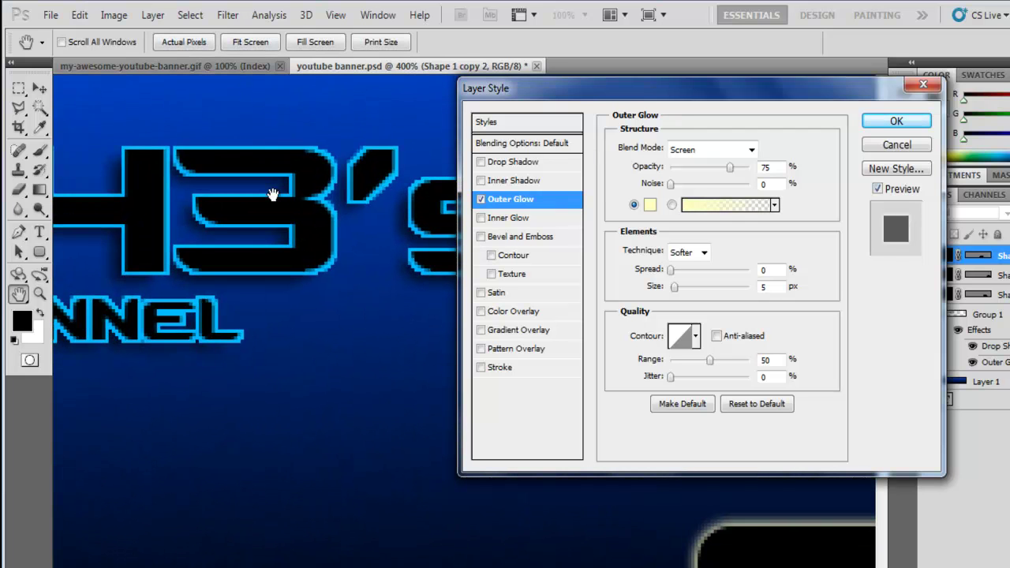
pyautogui.click(649, 205)
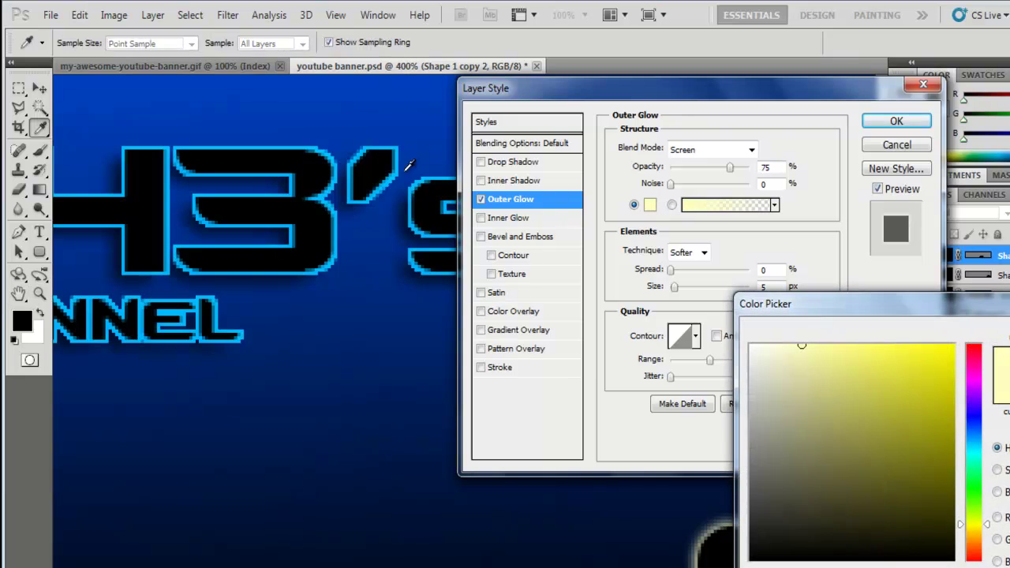
pyautogui.click(335, 230)
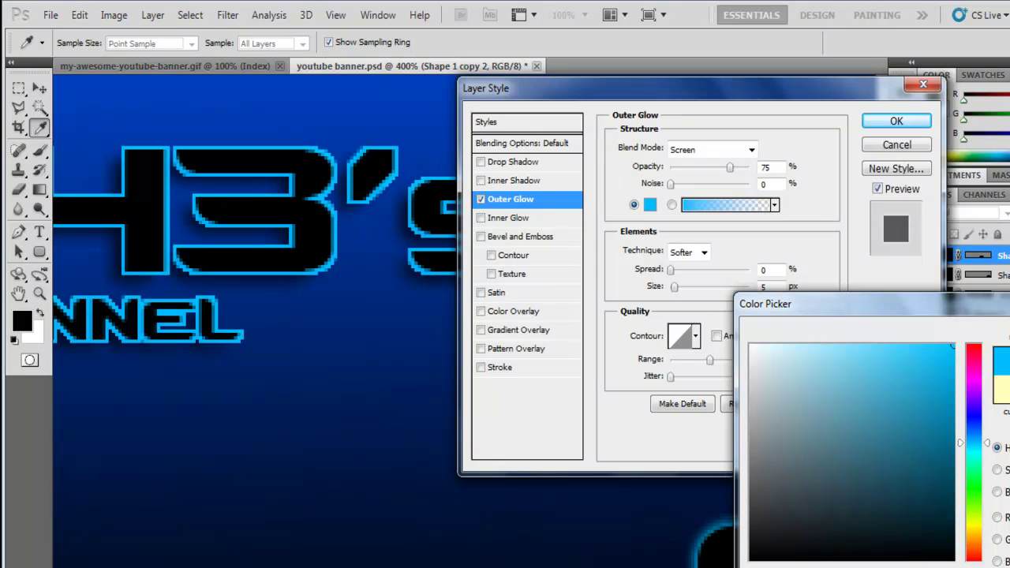
pyautogui.press('Return')
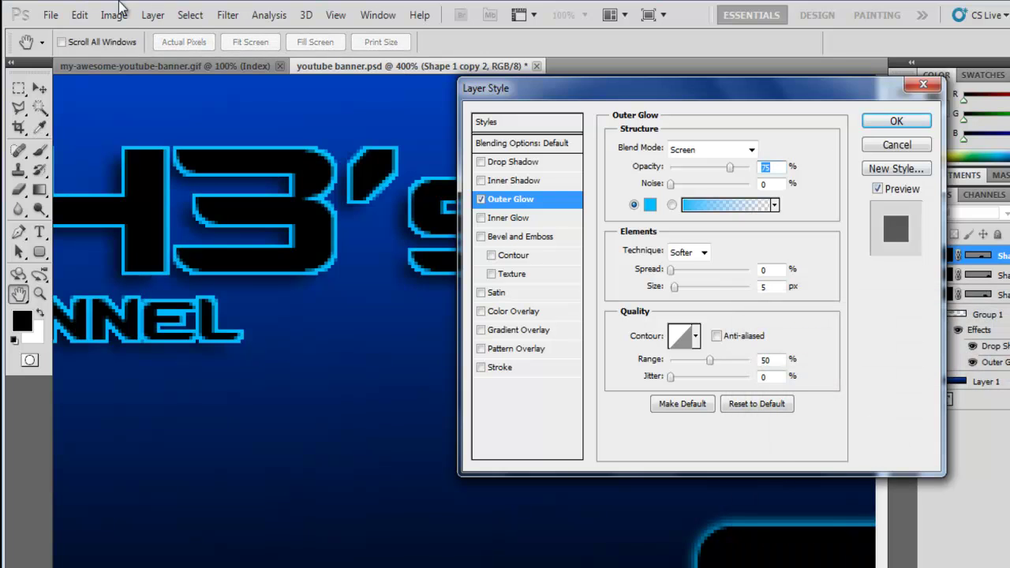
# Step: Raise the Shape 1 copy 2 outer glow opacity to 100% and apply the layer style
pyautogui.hotkey('ctrl', '-')
pyautogui.hotkey('ctrl', '-')
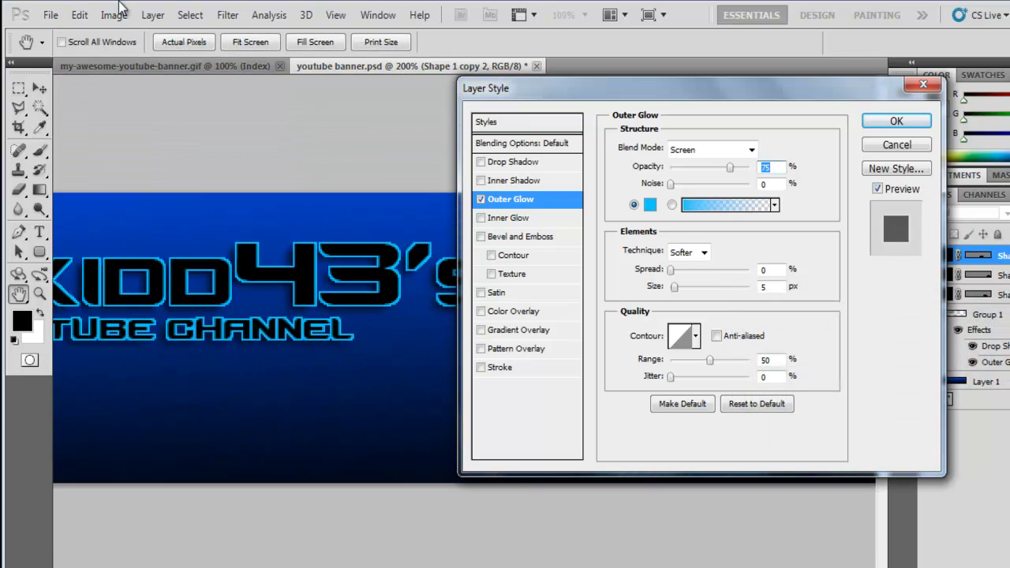
pyautogui.moveTo(559, 85); pyautogui.dragTo(160, 119)
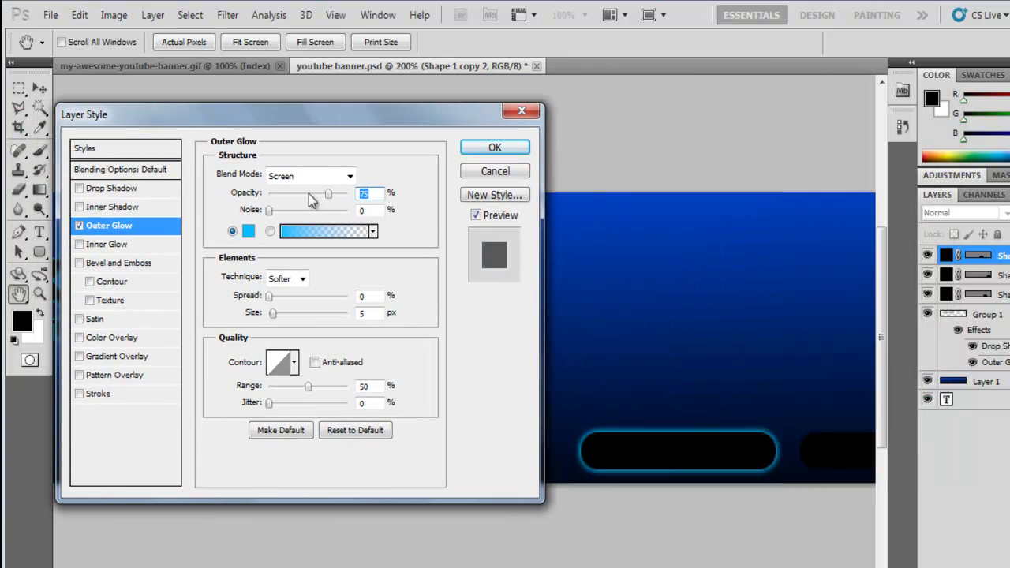
pyautogui.moveTo(330, 197); pyautogui.dragTo(363, 193)
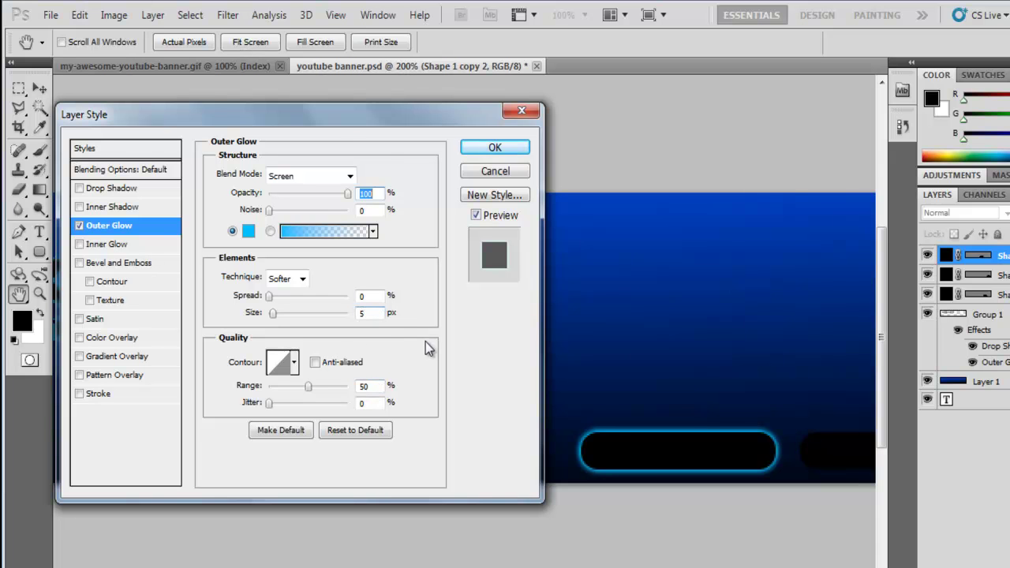
pyautogui.moveTo(336, 126); pyautogui.dragTo(316, 134)
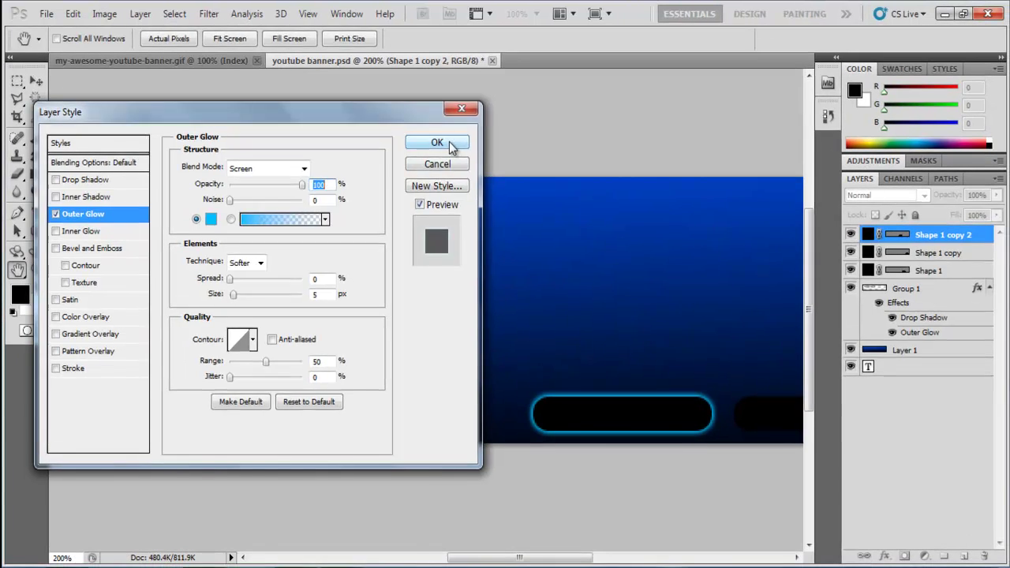
pyautogui.click(477, 155)
pyautogui.hotkey('ctrl', '-')
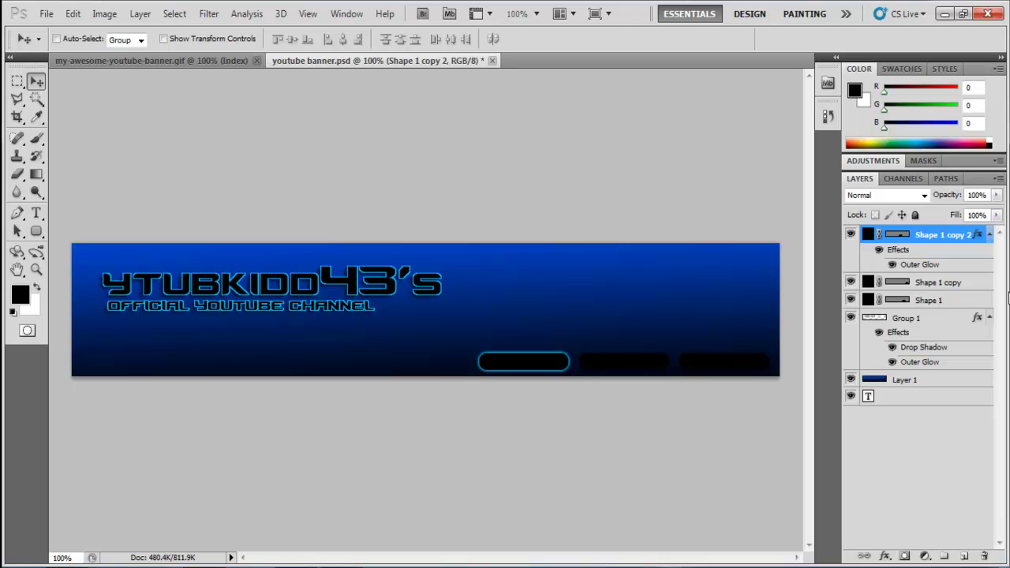
# Step: Add an Outer Glow effect to the rightmost rounded rectangle, Shape 1 copy
pyautogui.click(921, 282)
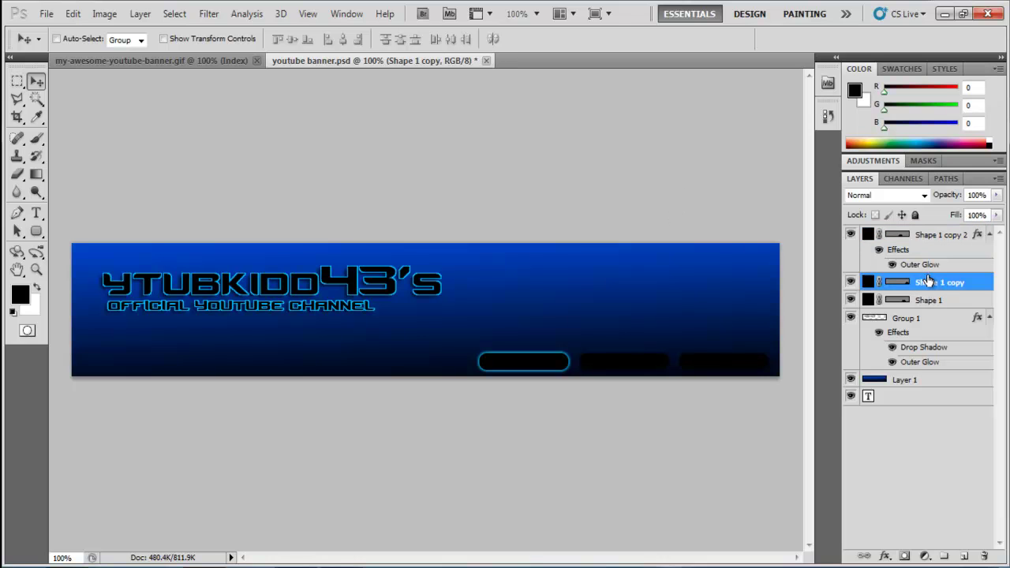
pyautogui.rightClick(916, 282)
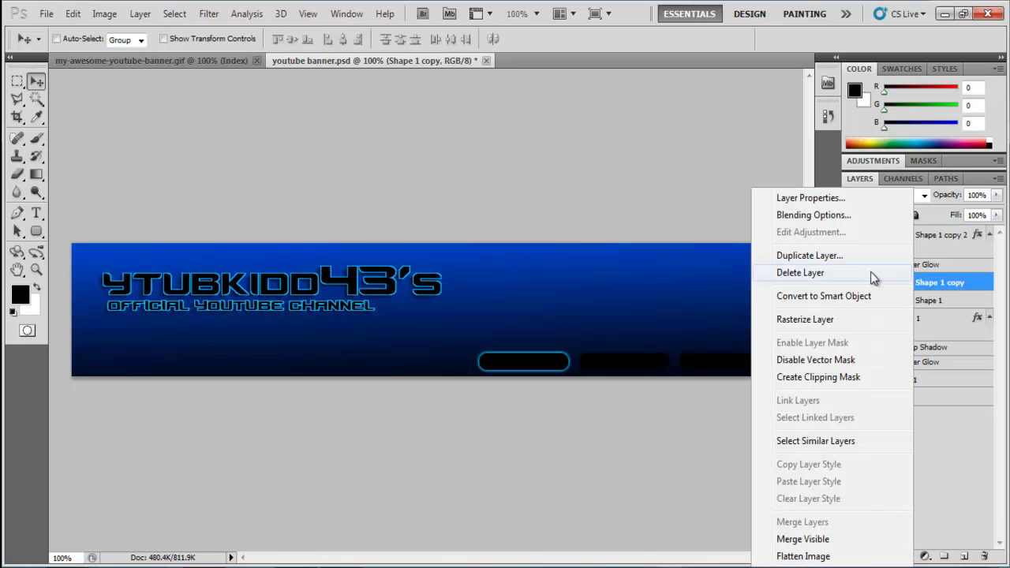
pyautogui.click(862, 216)
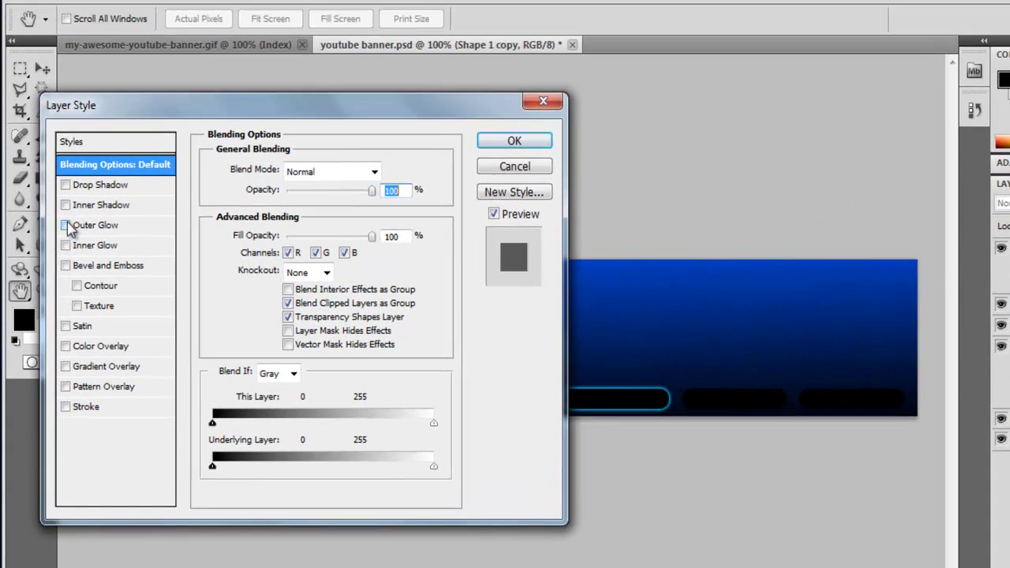
pyautogui.click(58, 217)
pyautogui.moveTo(140, 118); pyautogui.dragTo(624, 111)
# Step: Set the Shape 1 copy glow colour to the light blue sampled from the title text's outline
pyautogui.hotkey('ctrl', '+')
pyautogui.hotkey('ctrl', '+')
pyautogui.hotkey('ctrl', '+')
pyautogui.hotkey('ctrl', '+')
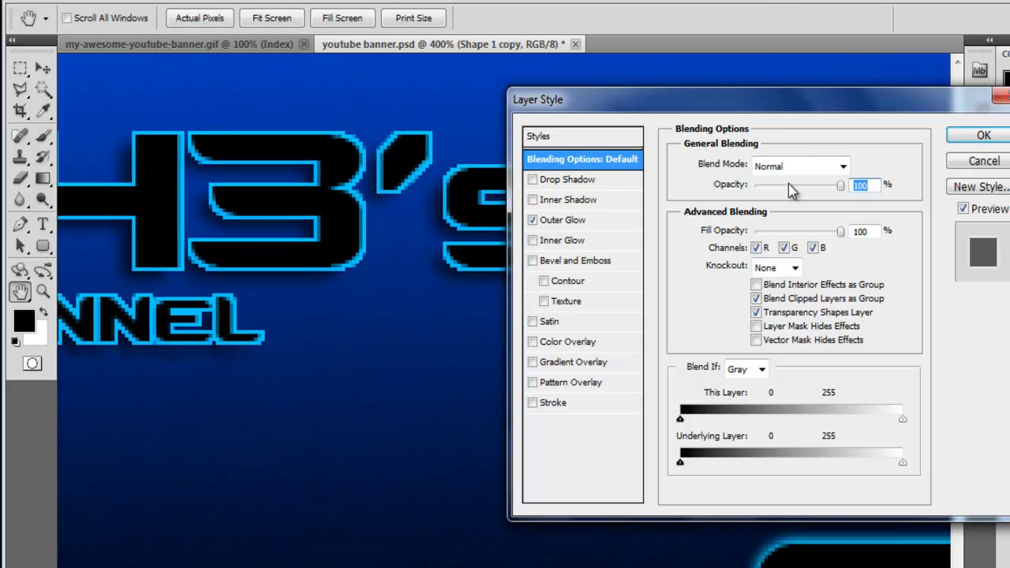
pyautogui.click(558, 223)
pyautogui.click(716, 228)
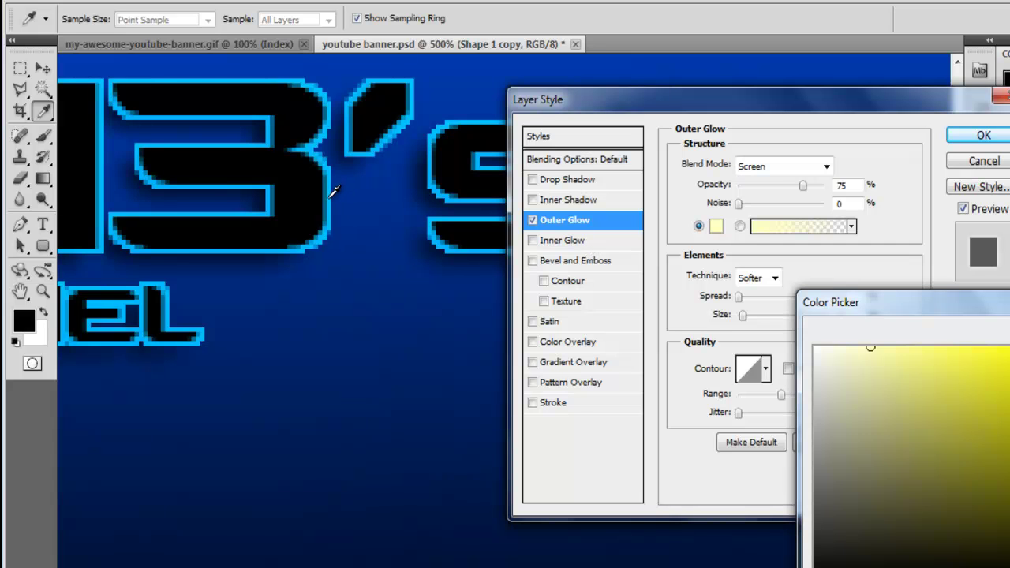
pyautogui.click(332, 194)
pyautogui.press('Return')
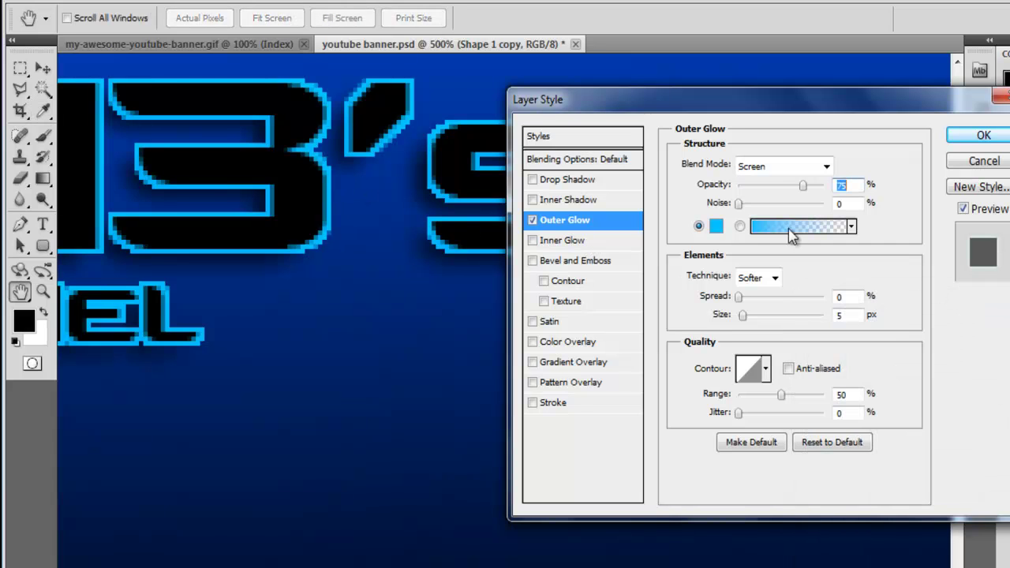
# Step: Raise the Shape 1 copy outer glow opacity to 100% and apply the layer style
pyautogui.moveTo(804, 190); pyautogui.dragTo(850, 195)
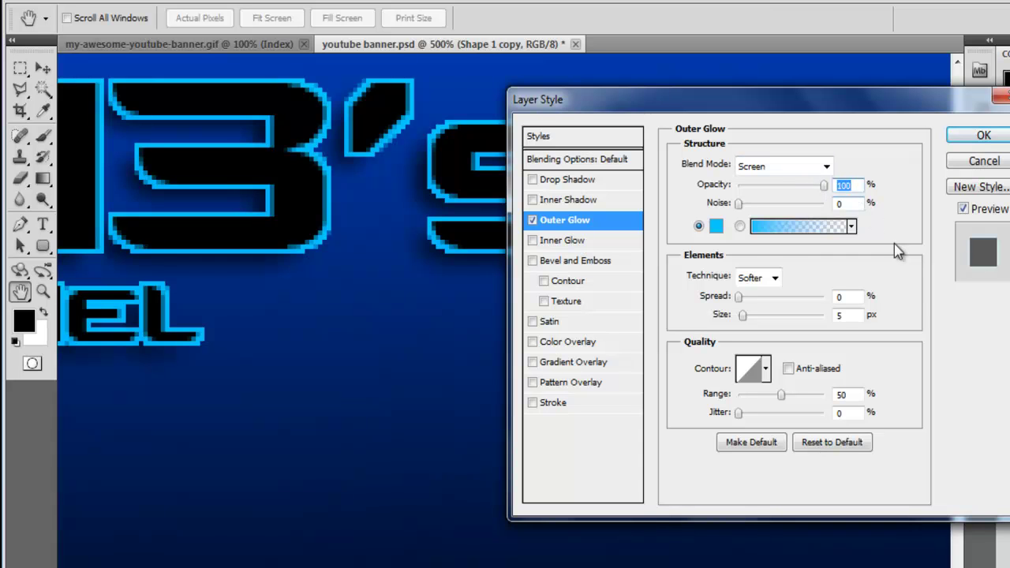
pyautogui.hotkey('ctrl', '-')
pyautogui.hotkey('ctrl', '-')
pyautogui.hotkey('ctrl', '-')
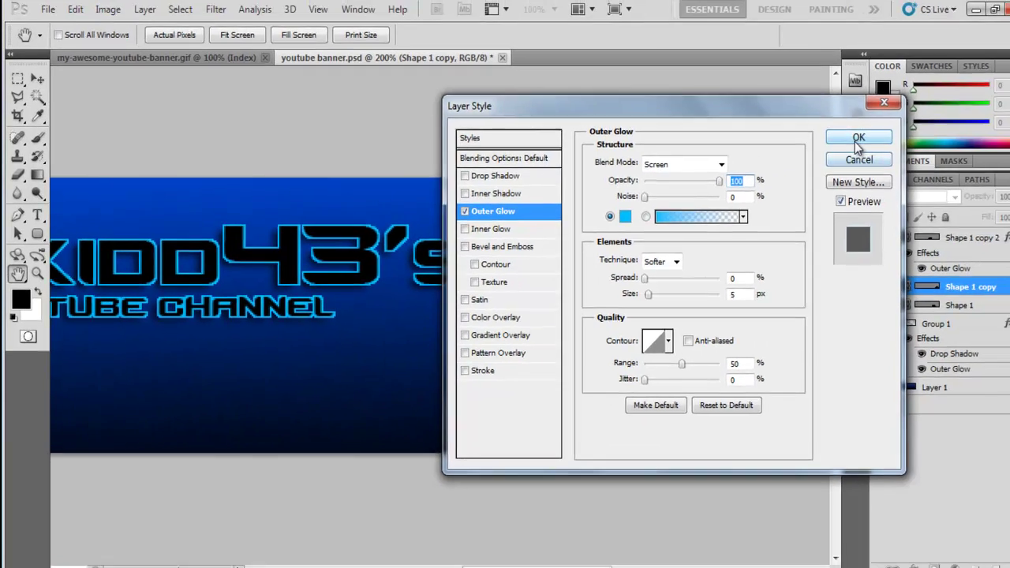
pyautogui.click(981, 136)
# Step: Add an Outer Glow effect to the middle rounded rectangle, Shape 1
pyautogui.moveTo(503, 557); pyautogui.dragTo(568, 541)
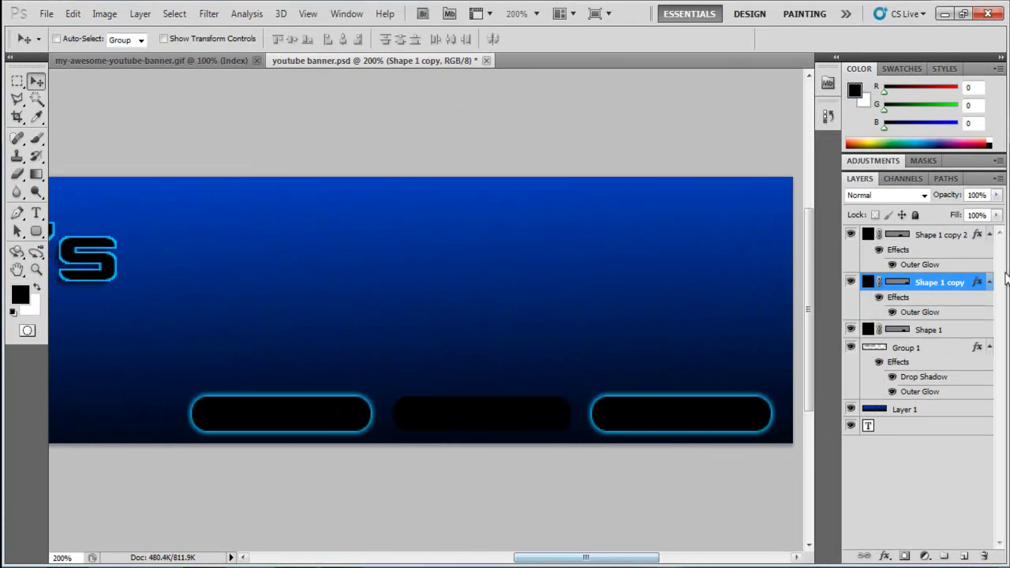
pyautogui.click(931, 332)
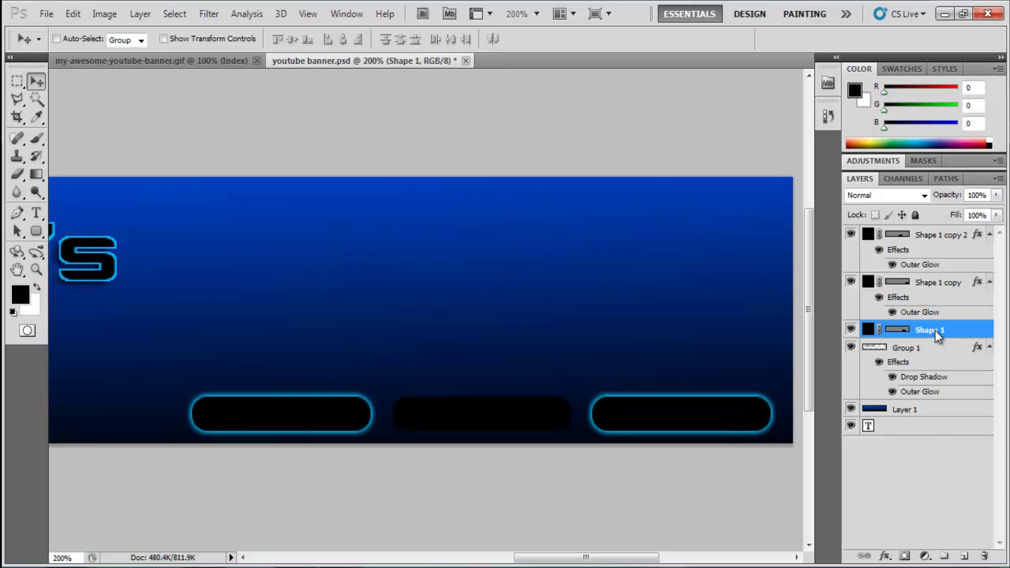
pyautogui.rightClick(933, 335)
pyautogui.click(899, 217)
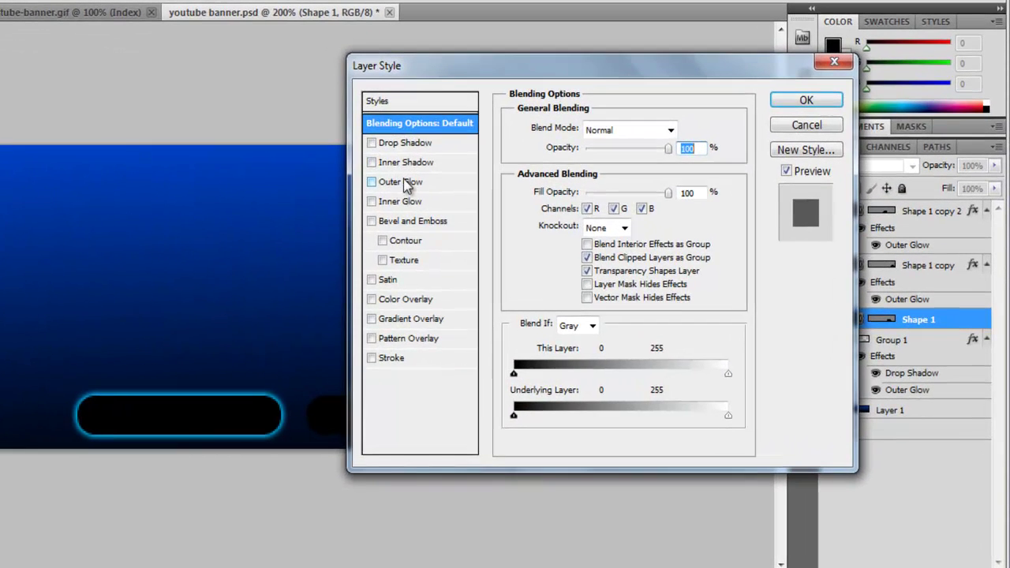
pyautogui.click(481, 209)
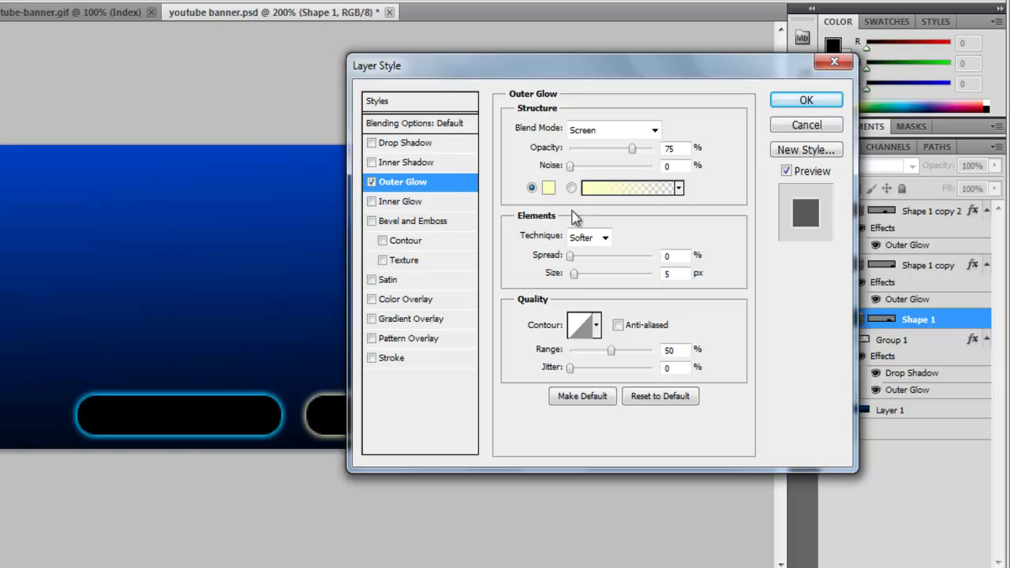
# Step: Set the Shape 1 glow colour to the title outline's light blue, 00bdff, by sampling it from the banner
pyautogui.click(549, 188)
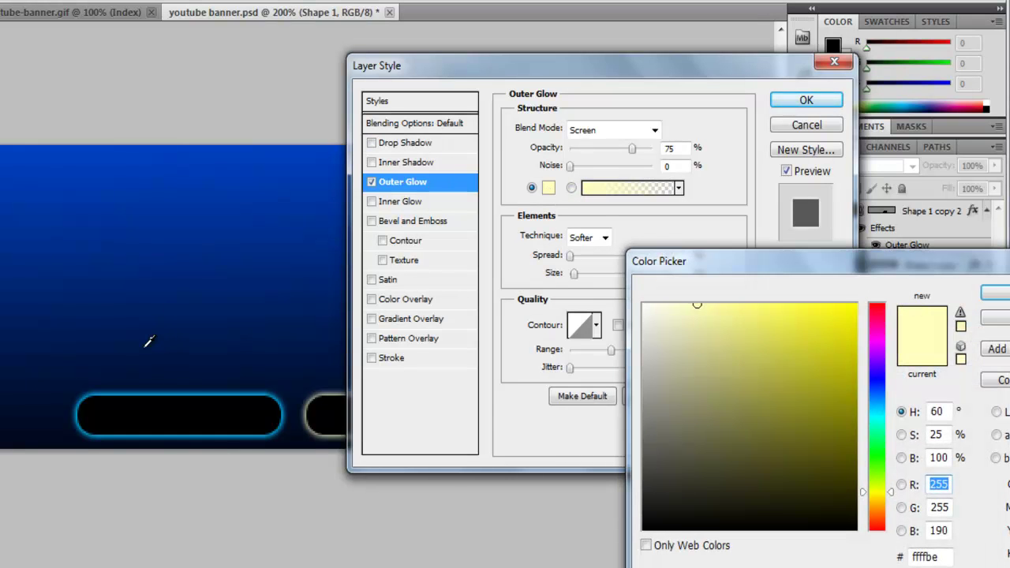
pyautogui.hotkey('ctrl', '+')
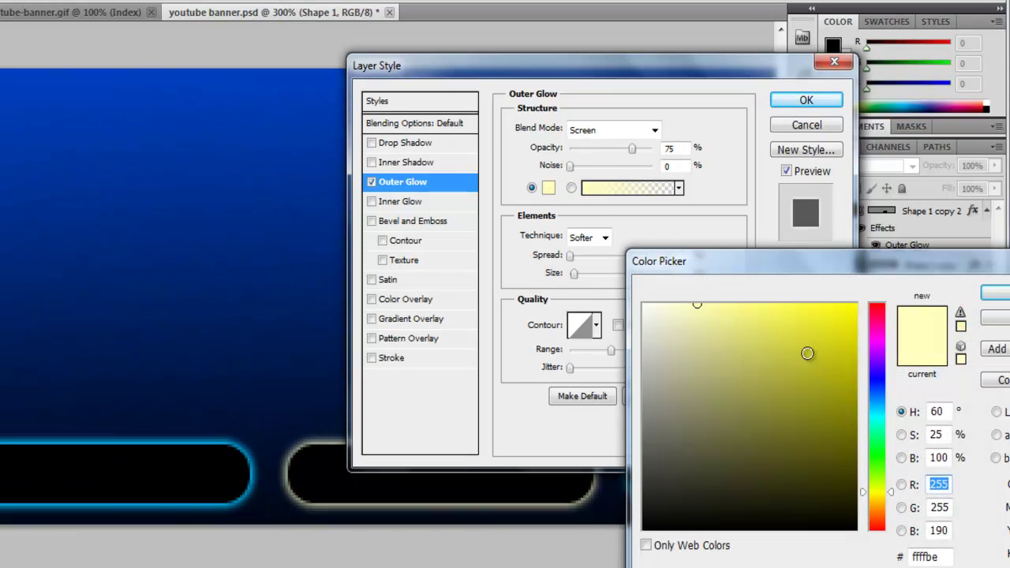
pyautogui.hscroll(10, 435, 552)
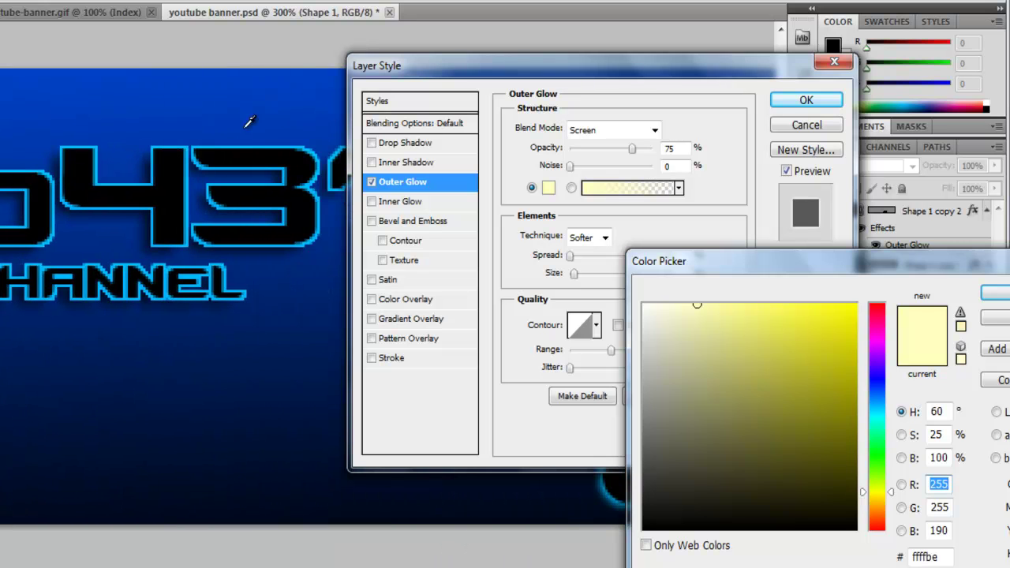
pyautogui.click(325, 202)
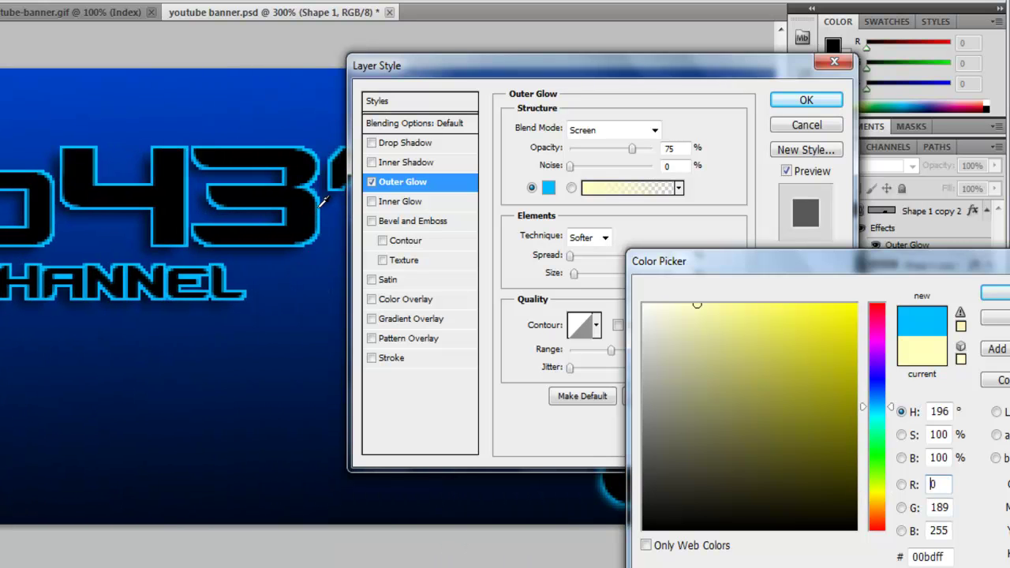
pyautogui.click(996, 293)
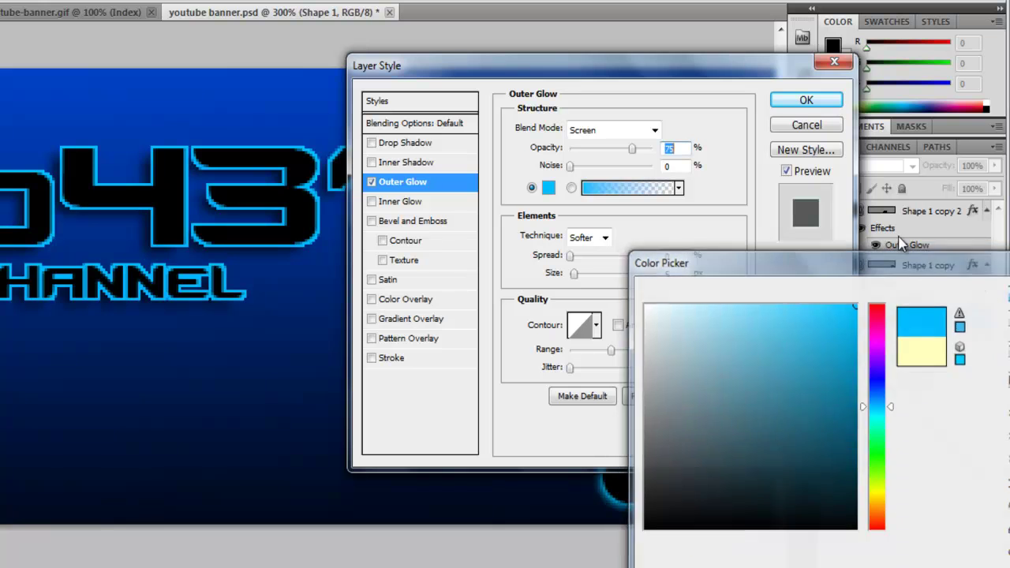
# Step: Raise the Shape 1 outer glow opacity to 100% and apply the layer style
pyautogui.moveTo(619, 149); pyautogui.dragTo(646, 151)
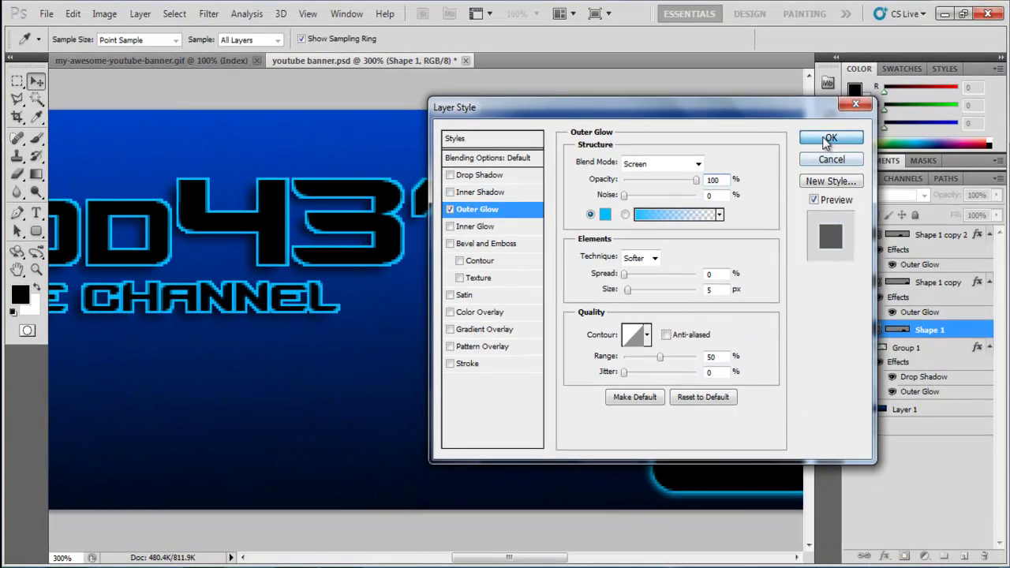
pyautogui.click(810, 107)
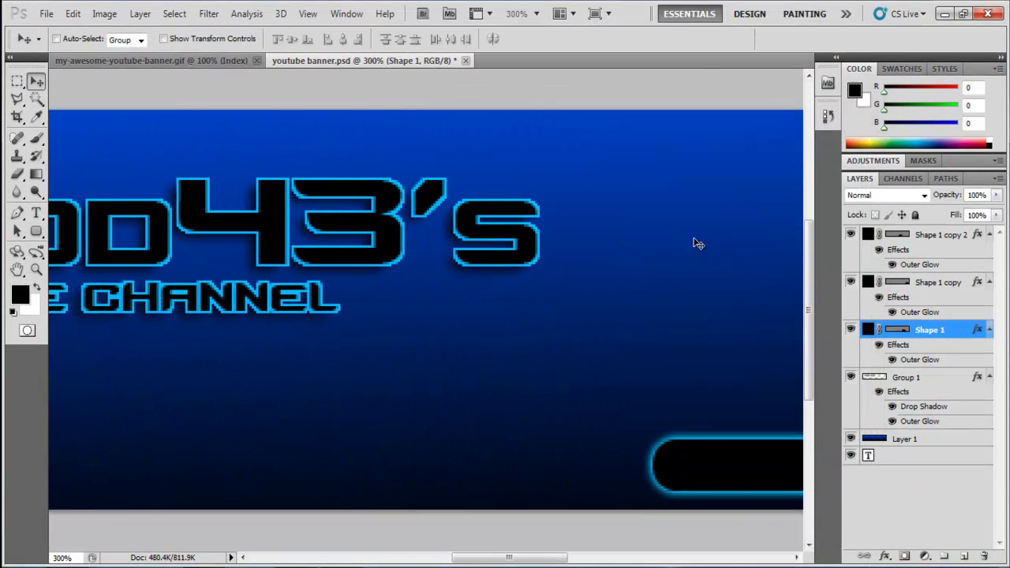
pyautogui.hotkey('ctrl', '-')
pyautogui.hotkey('ctrl', '-')
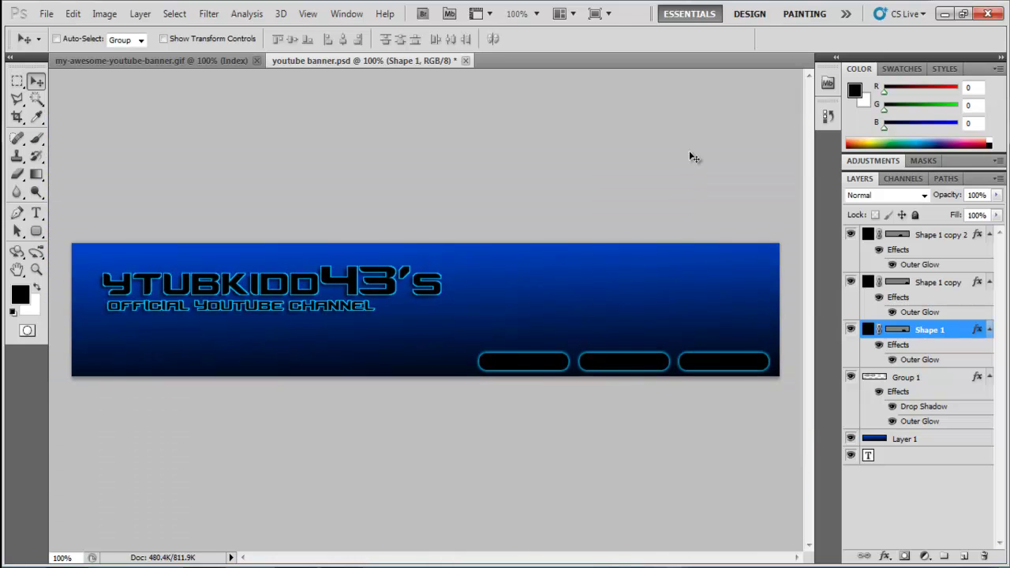
# Step: Set the Type tool's text colour to white, ffffff
pyautogui.click(37, 213)
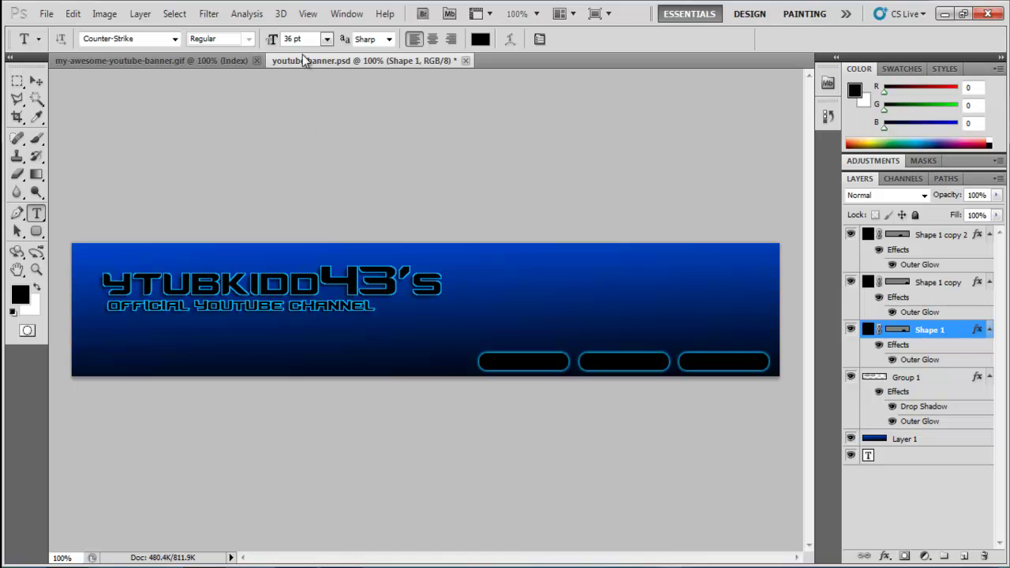
pyautogui.click(480, 38)
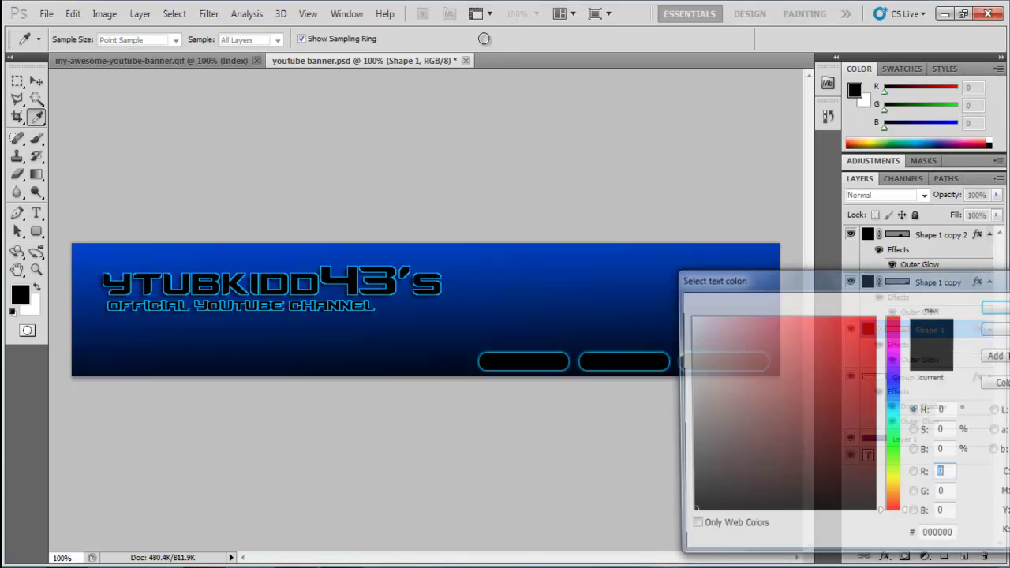
pyautogui.click(696, 335)
pyautogui.click(683, 317)
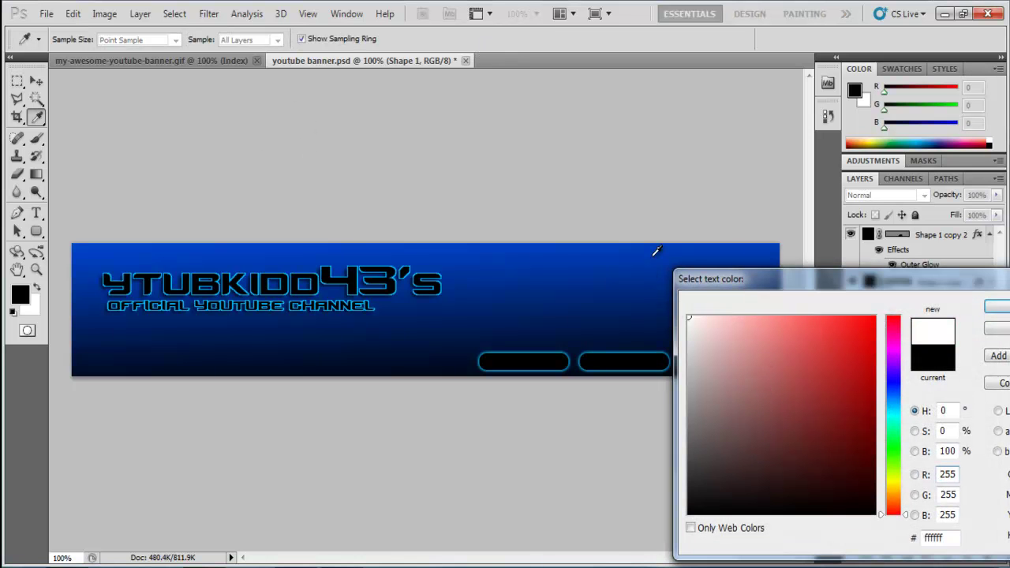
pyautogui.click(992, 307)
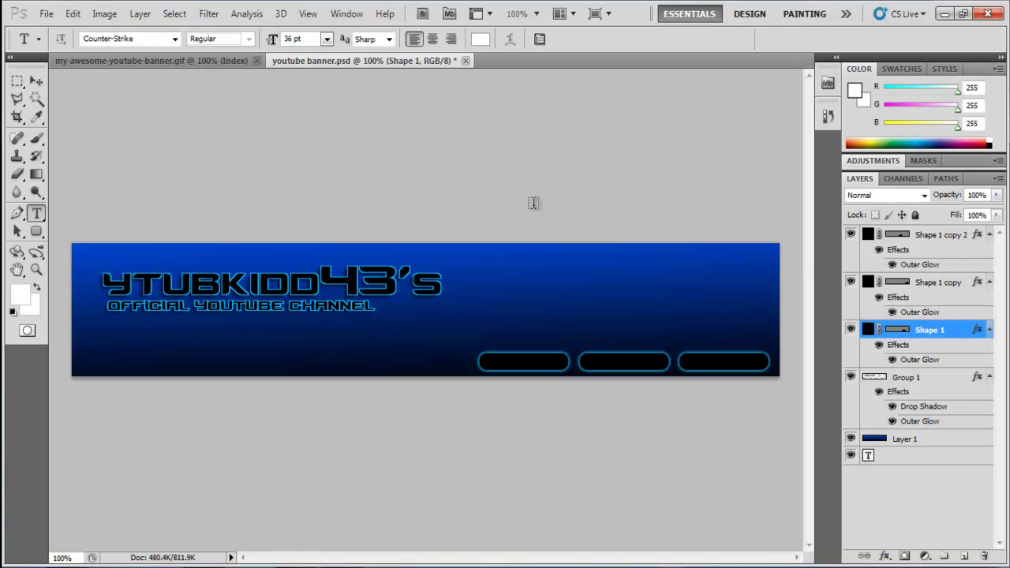
# Step: Start a 14 pt text layer in the leftmost button and move it above all the shape layers
pyautogui.click(326, 39)
pyautogui.click(315, 115)
pyautogui.click(491, 364)
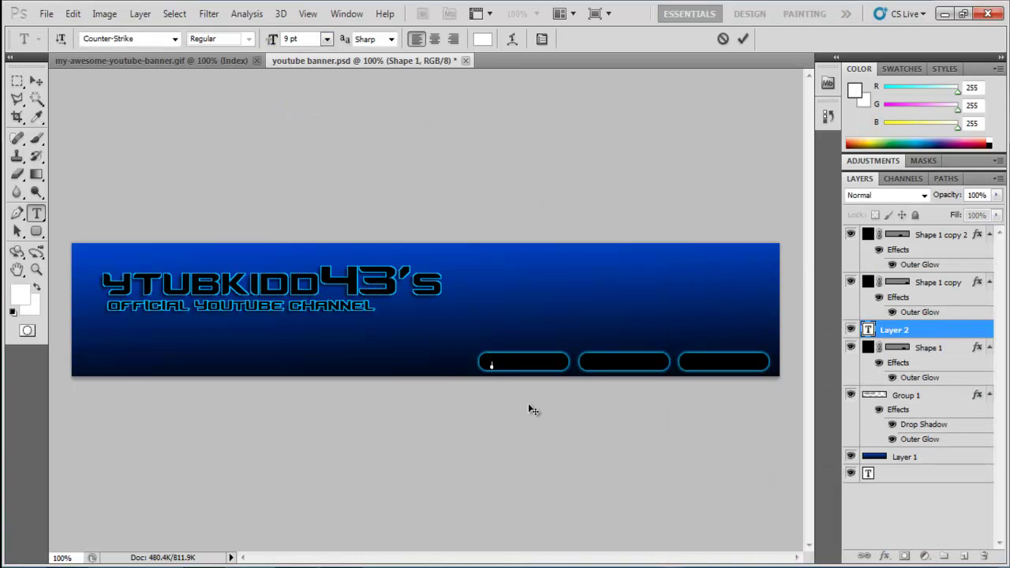
pyautogui.click(326, 40)
pyautogui.click(348, 183)
pyautogui.moveTo(891, 331); pyautogui.dragTo(883, 235)
# Step: Add the label "youtube" in 24 pt white text to the leftmost button
pyautogui.click(509, 361)
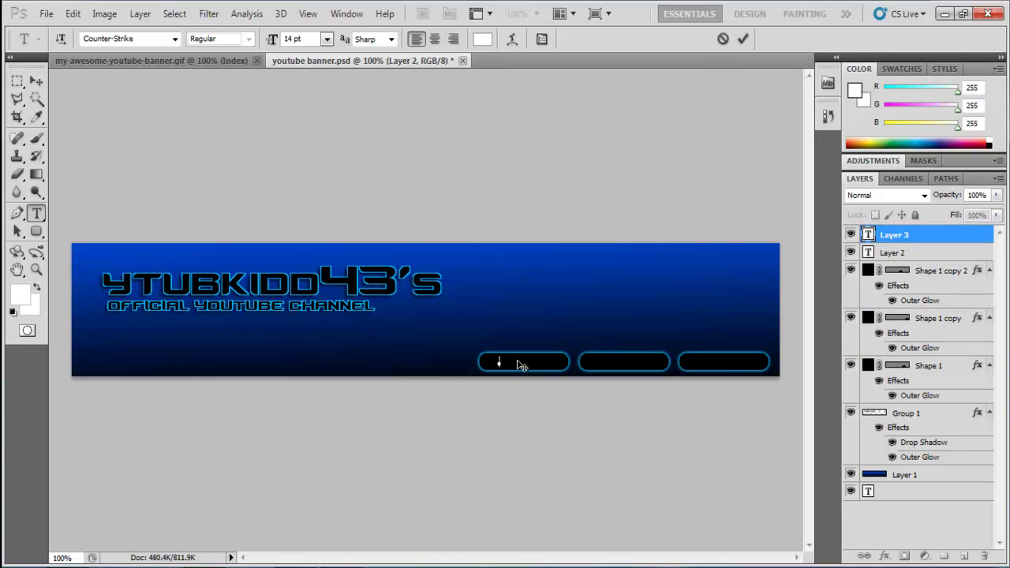
pyautogui.write('Ho')
pyautogui.click(327, 39)
pyautogui.click(336, 219)
pyautogui.write('tyyo')
# Step: Nudge the youtube label left and slightly down to centre it in its button
pyautogui.click(35, 81)
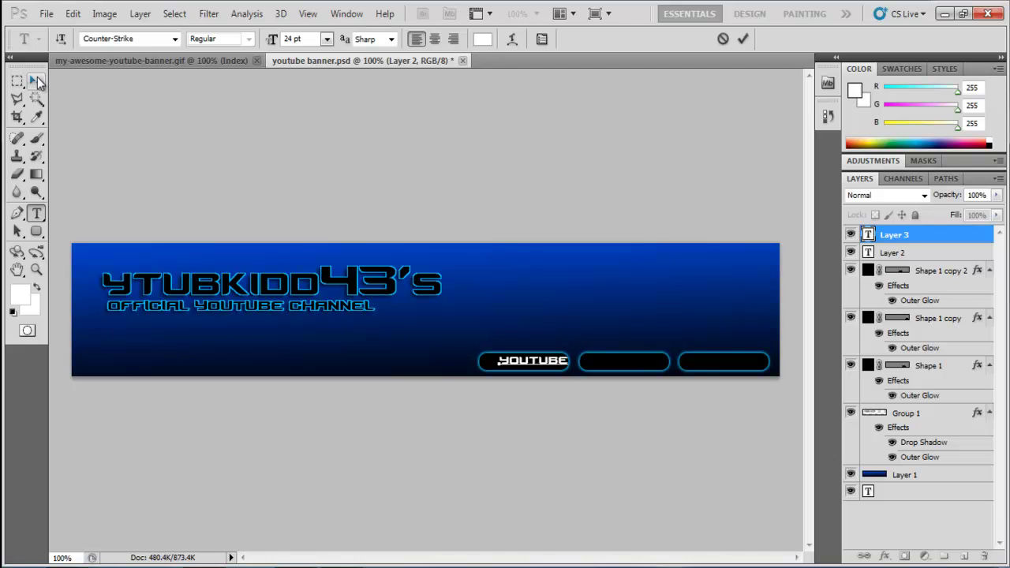
pyautogui.press('Left')
pyautogui.press('Left')
pyautogui.press('Left')
pyautogui.press('Left')
pyautogui.press('Left')
pyautogui.press('Left')
pyautogui.press('Left')
pyautogui.press('Left')
pyautogui.press('Left')
pyautogui.press('Left')
pyautogui.press('Left')
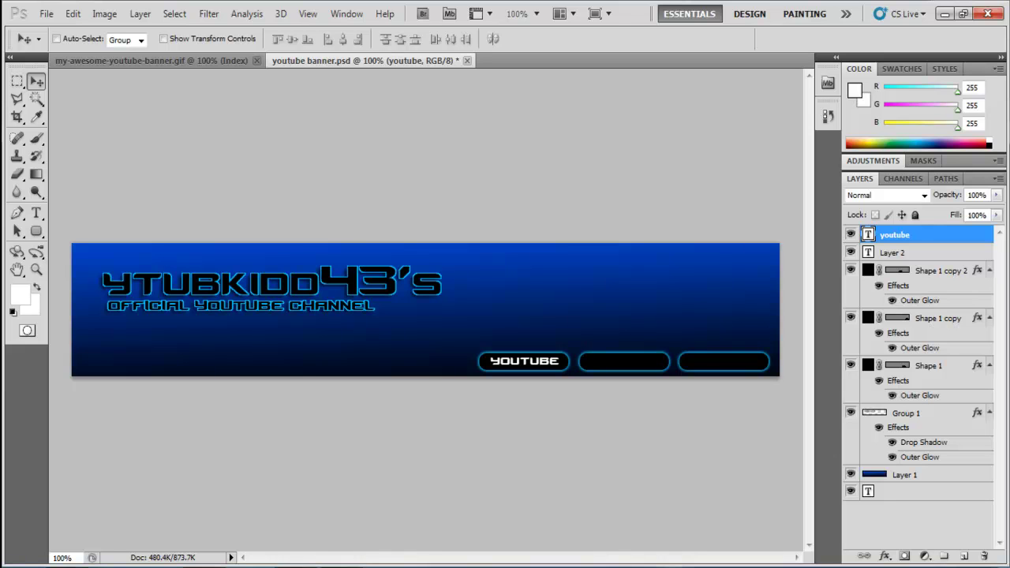
pyautogui.press('Left')
pyautogui.press('Down')
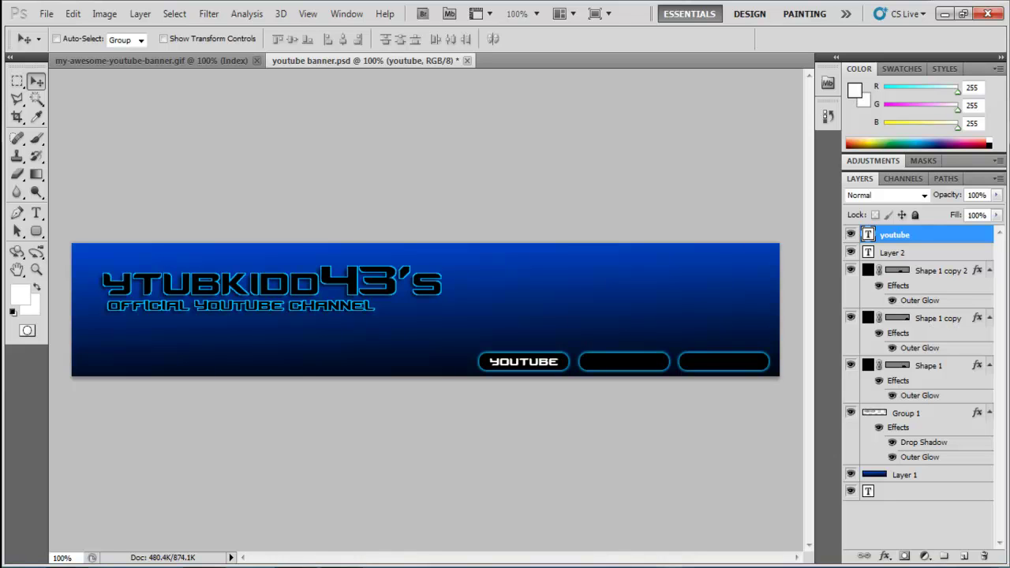
# Step: Add the label "twitter" to the middle button and nudge it down in line with the youtube label
pyautogui.click(37, 215)
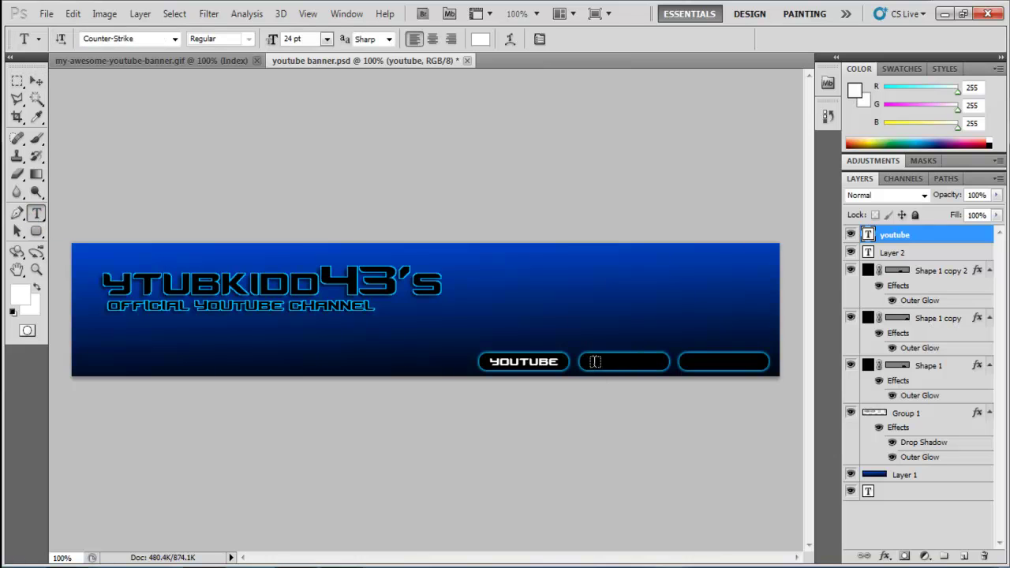
pyautogui.click(590, 362)
pyautogui.write('.tw')
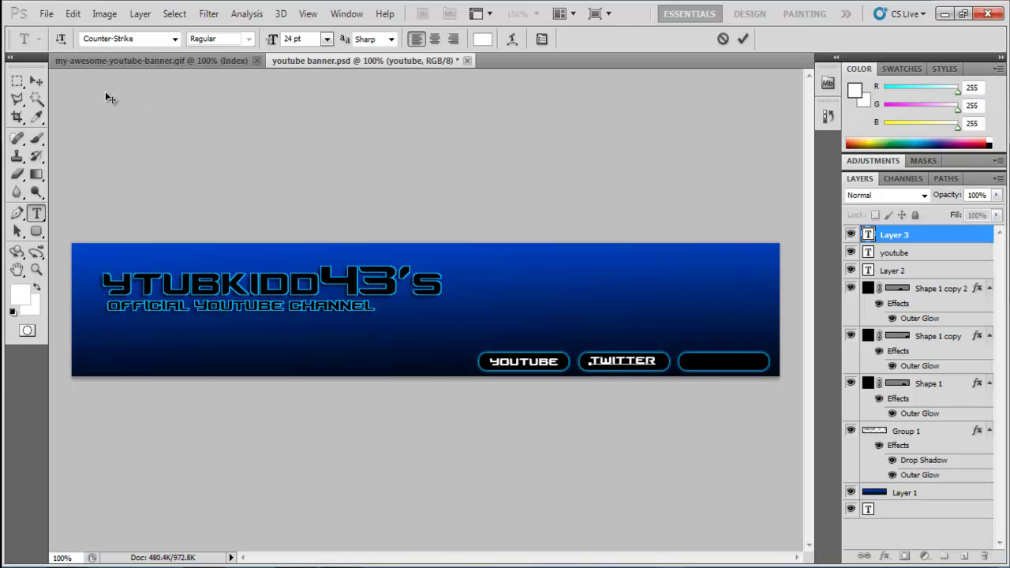
pyautogui.click(36, 80)
pyautogui.press('Down')
pyautogui.press('Down')
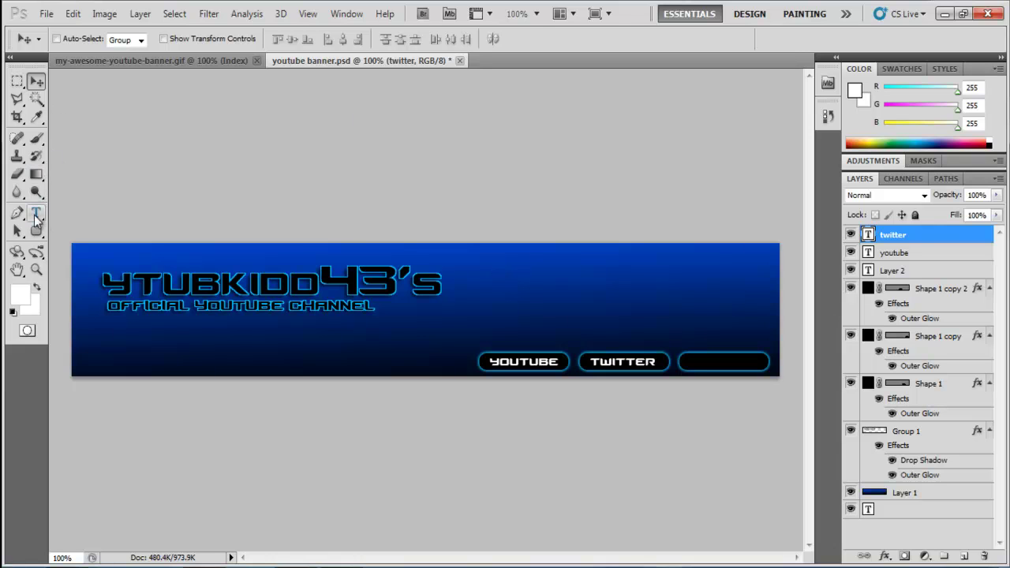
# Step: Add the label "facebook" in 24 pt white text to the rightmost button
pyautogui.click(36, 215)
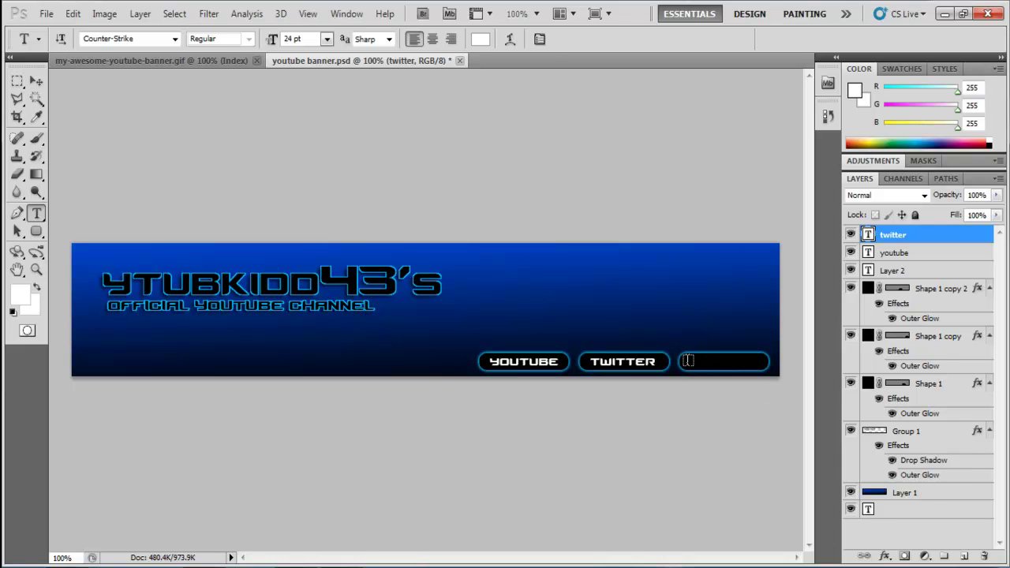
pyautogui.click(688, 360)
pyautogui.write('F')
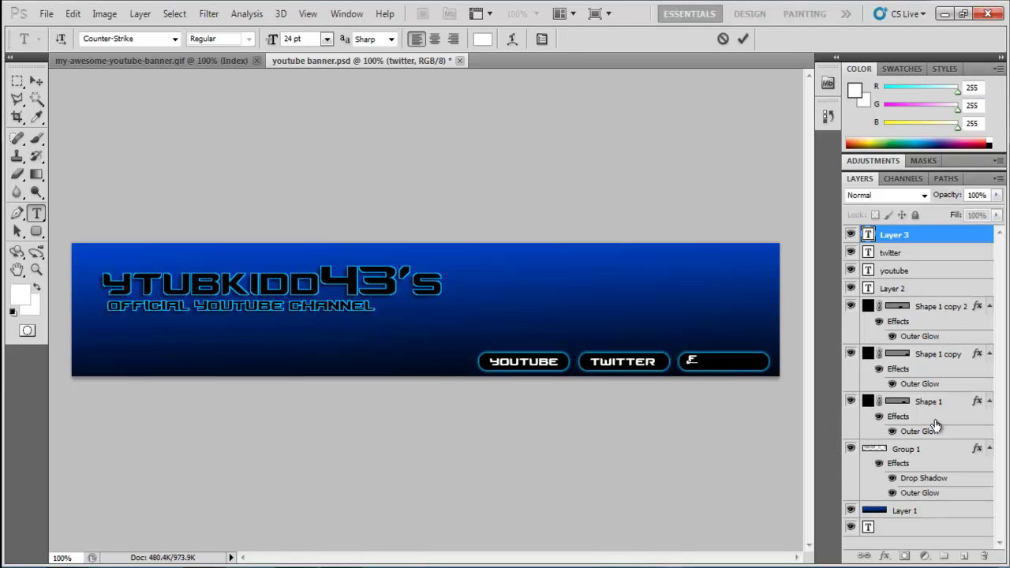
pyautogui.write('ACEBOOK')
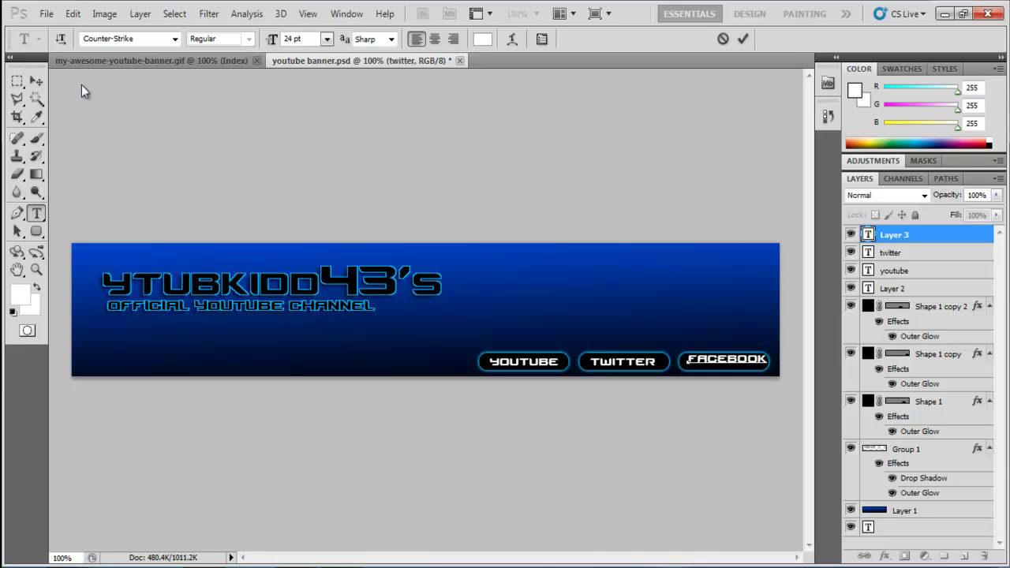
# Step: Nudge the facebook label down and left to centre it in its button
pyautogui.click(36, 82)
pyautogui.press('Down')
pyautogui.press('Down')
pyautogui.press('Left')
pyautogui.press('Left')
pyautogui.press('Left')
pyautogui.press('Left')
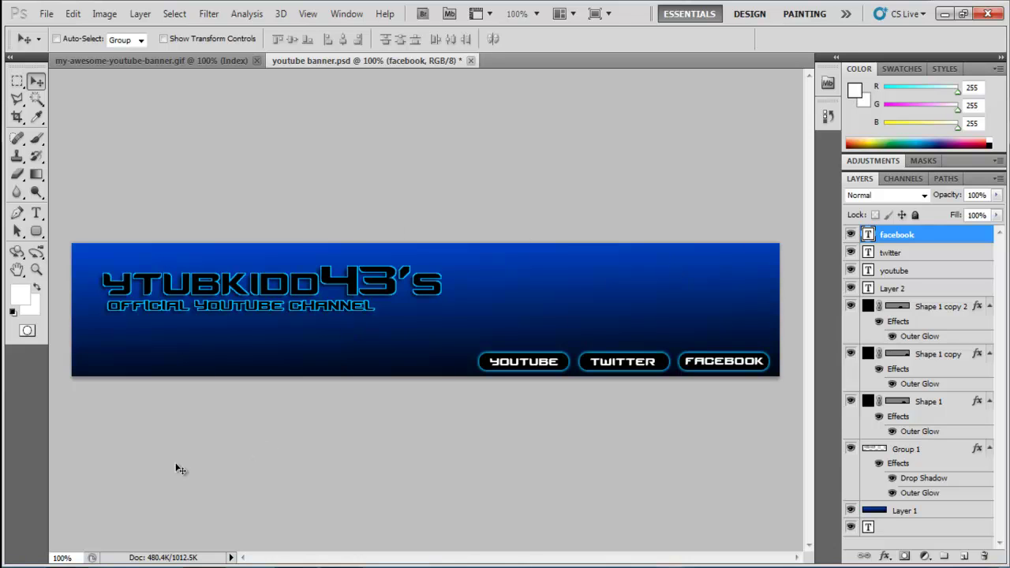
# Step: Place the yellow Subscribe image, imagesCAYPBQIW, from the Pictures library onto the banner at 100% size
pyautogui.click(148, 532)
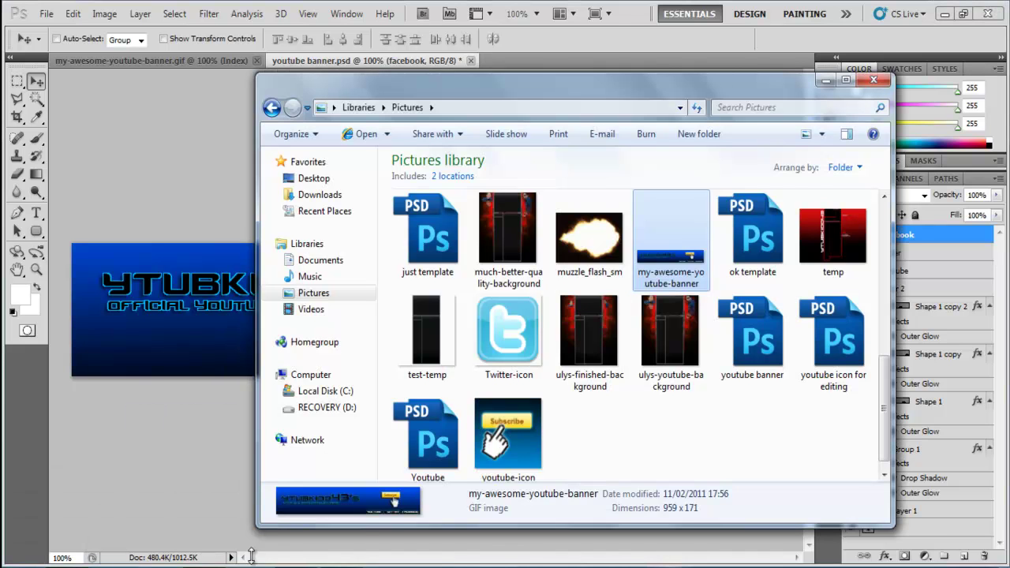
pyautogui.scroll(1, 882, 431)
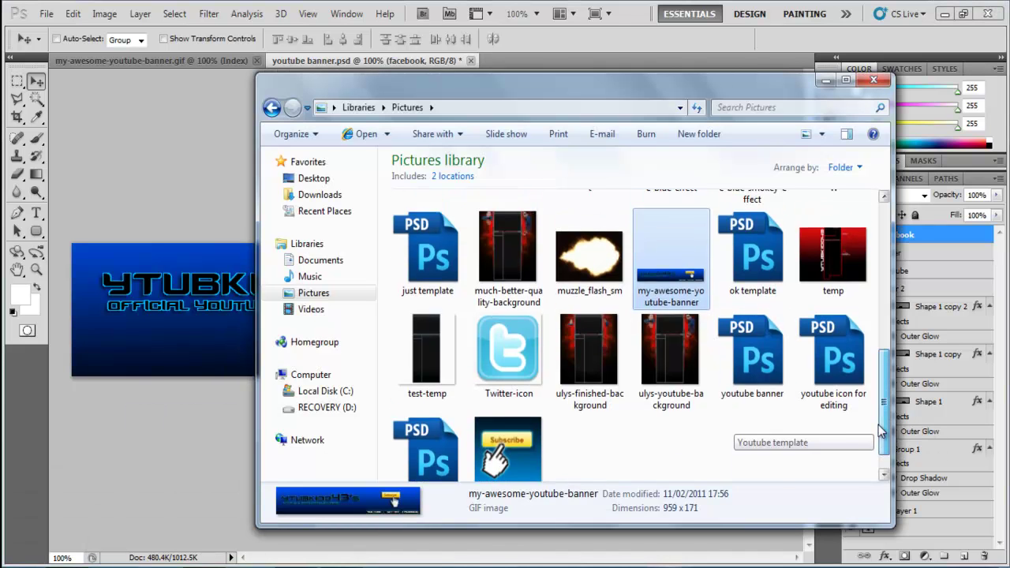
pyautogui.scroll(3, 868, 387)
pyautogui.click(842, 382)
pyautogui.moveTo(842, 382); pyautogui.dragTo(149, 315)
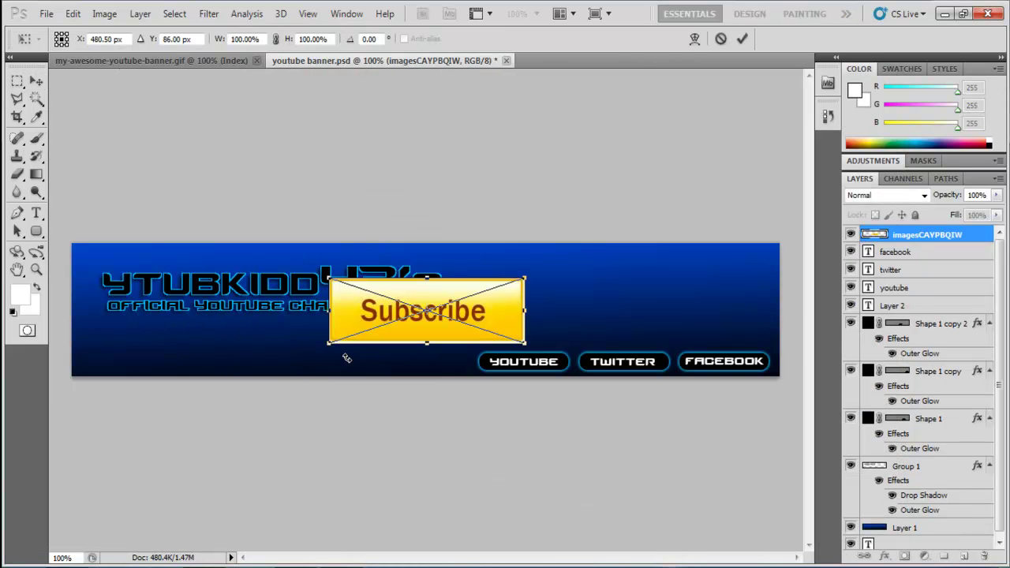
pyautogui.press('Return')
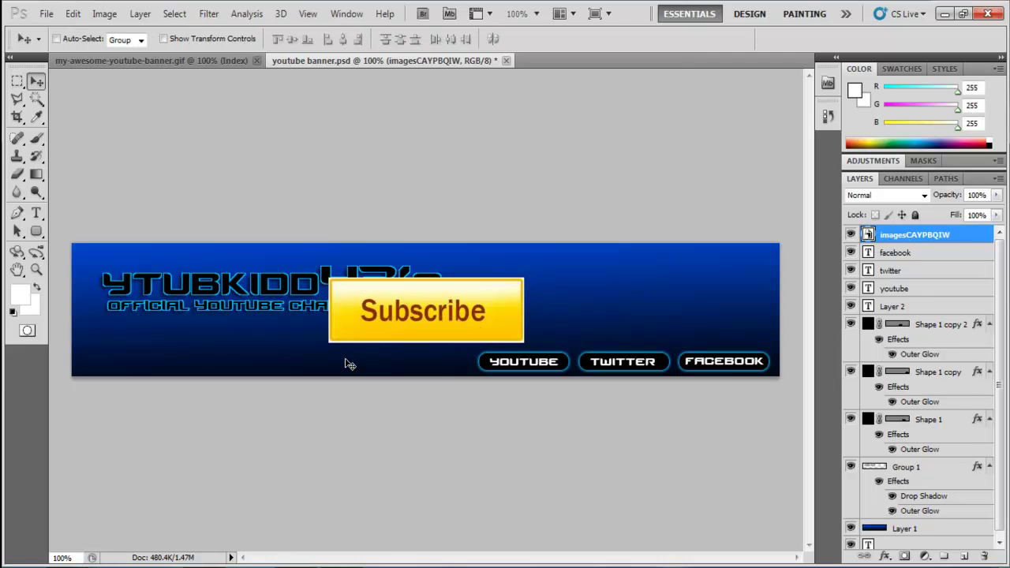
# Step: Try to delete the white strip on the Subscribe image's left edge using a Magic Wand selection
pyautogui.hotkey('ctrl', '+')
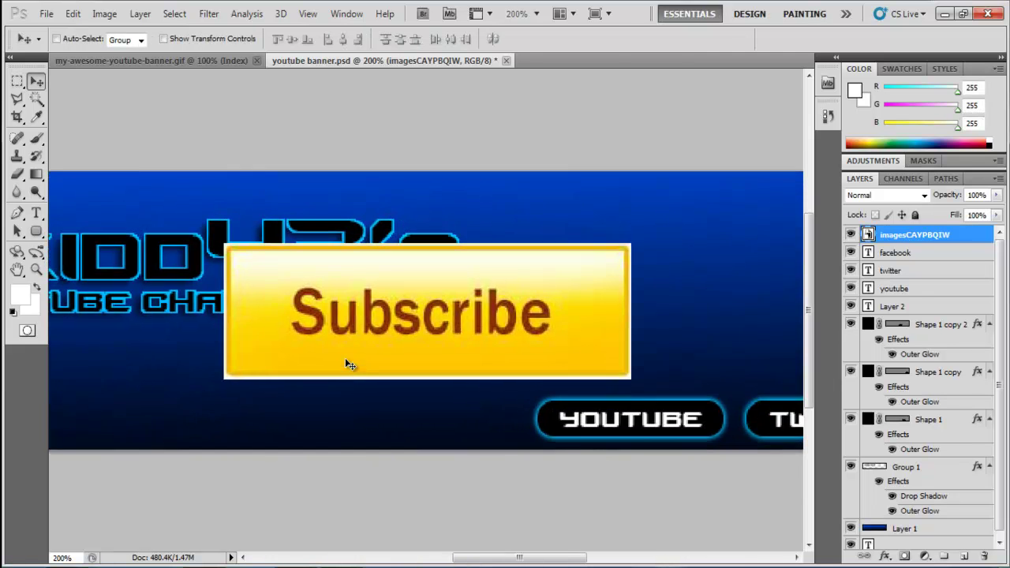
pyautogui.hotkey('ctrl', '+')
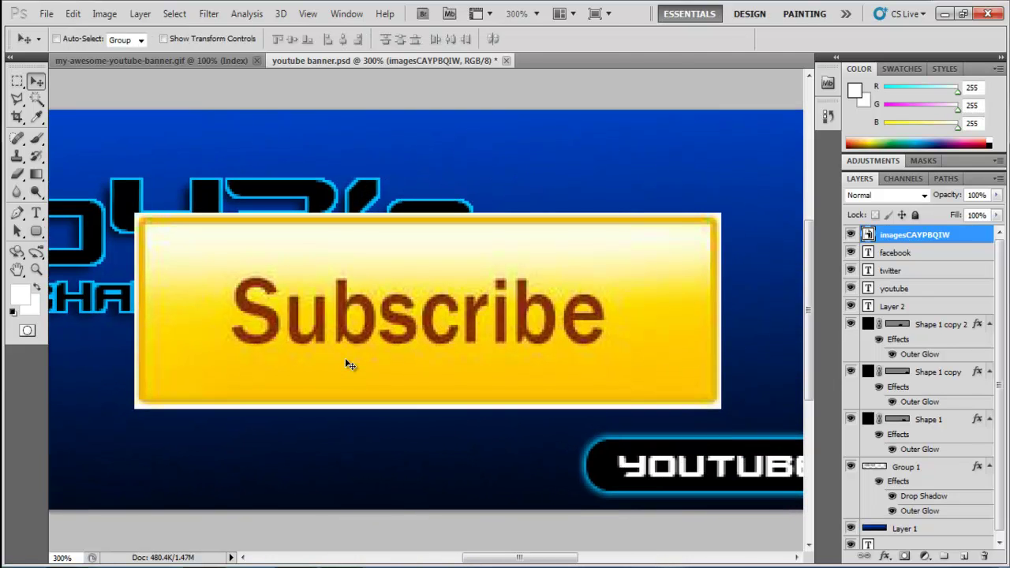
pyautogui.click(36, 100)
pyautogui.click(137, 247)
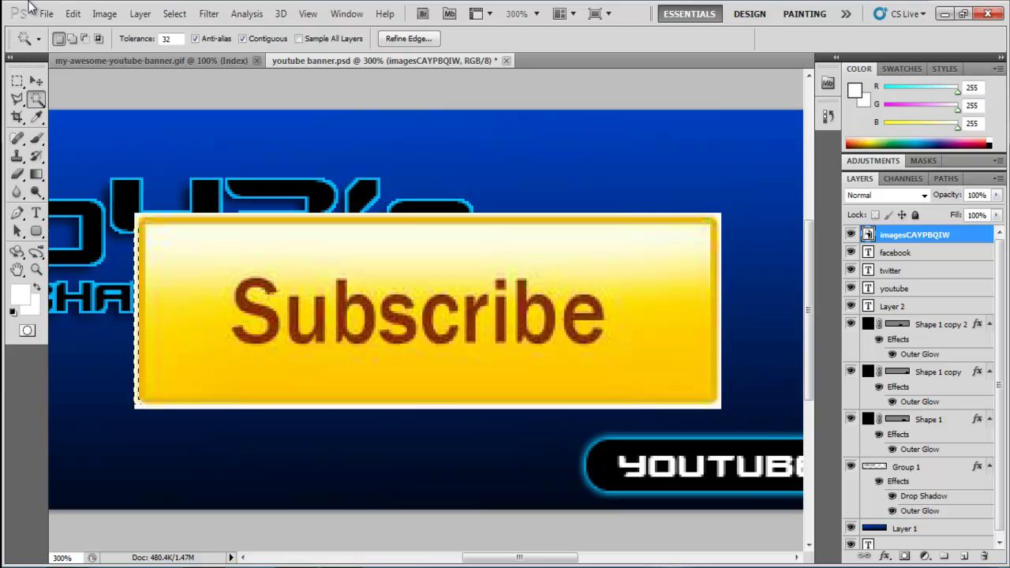
pyautogui.press('Delete')
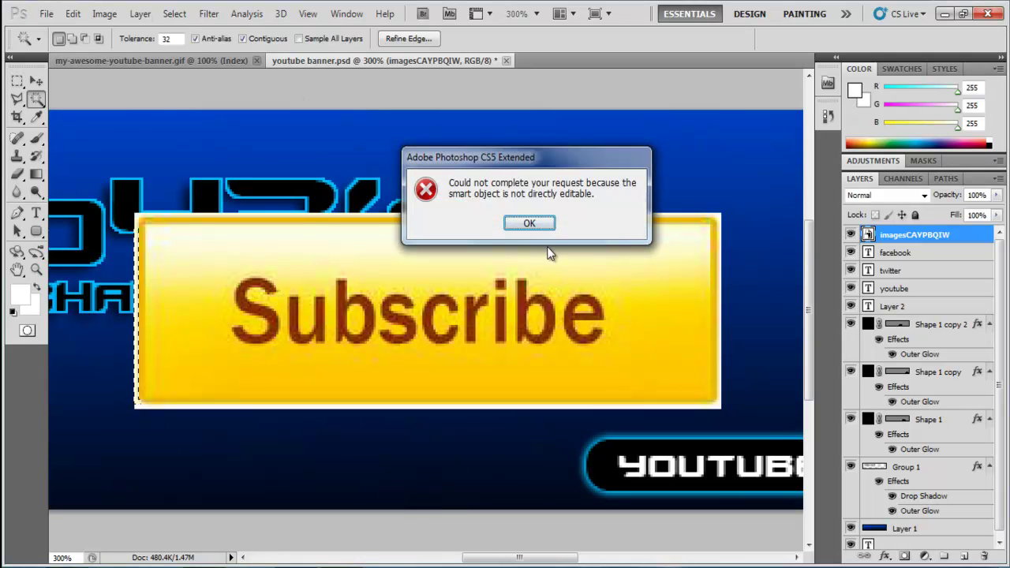
pyautogui.click(530, 224)
pyautogui.moveTo(999, 432); pyautogui.dragTo(1005, 470)
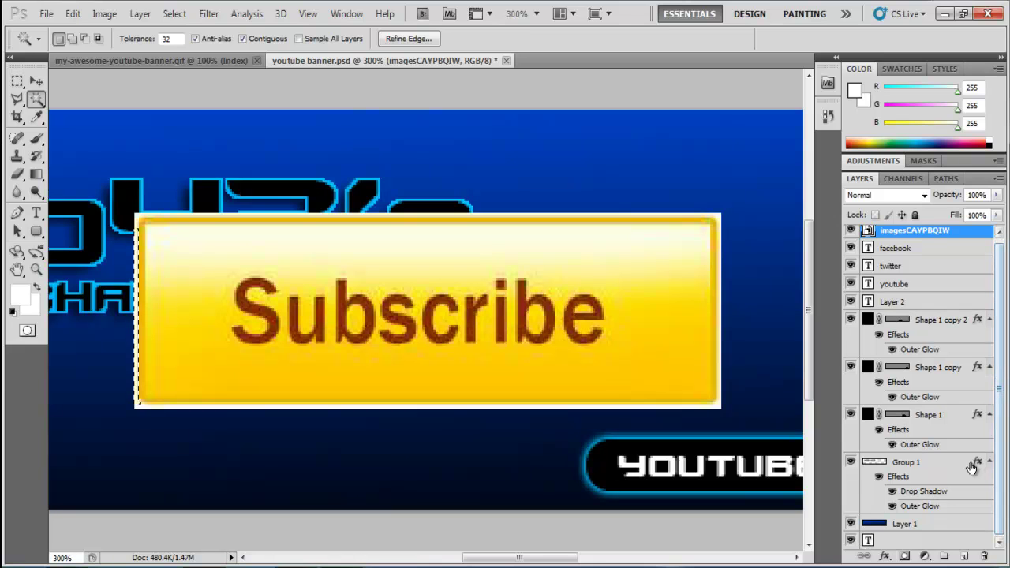
pyautogui.hotkey('ctrl', 'd')
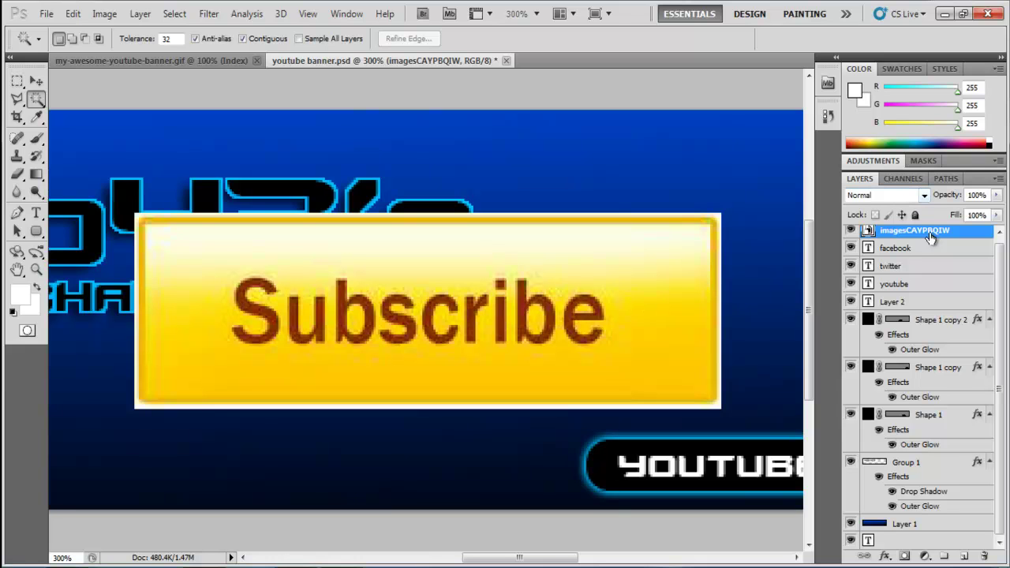
# Step: Rasterize the imagesCAYPBQIW layer and delete the white strip along its left edge with the Magic Wand
pyautogui.scroll(1, 933, 248)
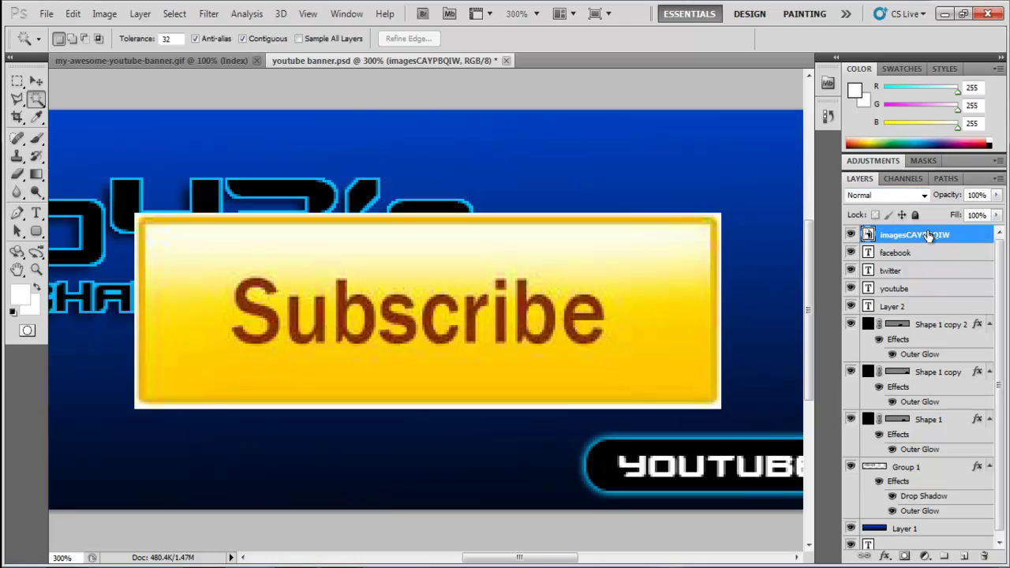
pyautogui.rightClick(928, 238)
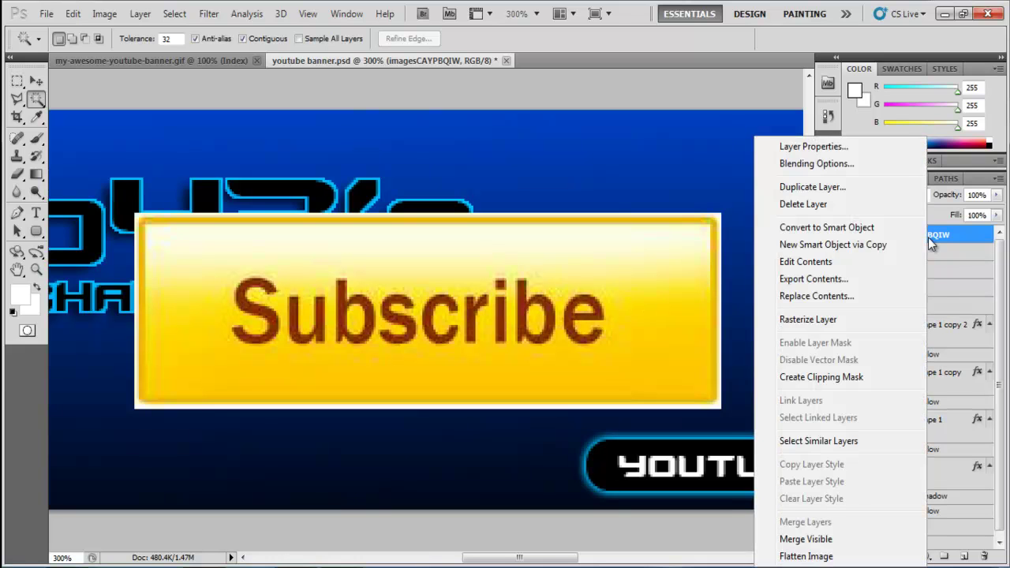
pyautogui.click(812, 320)
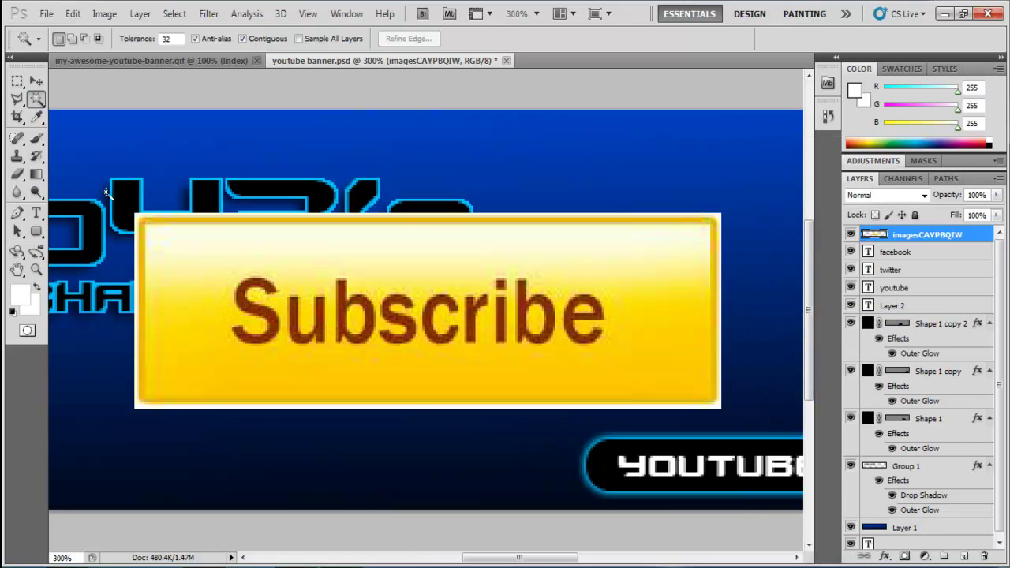
pyautogui.click(136, 267)
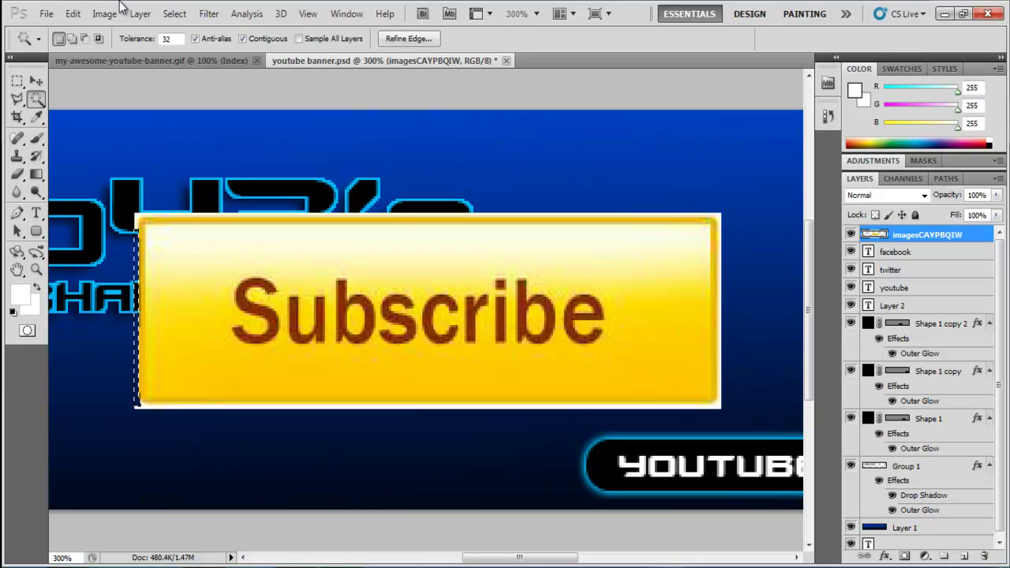
pyautogui.click(131, 217)
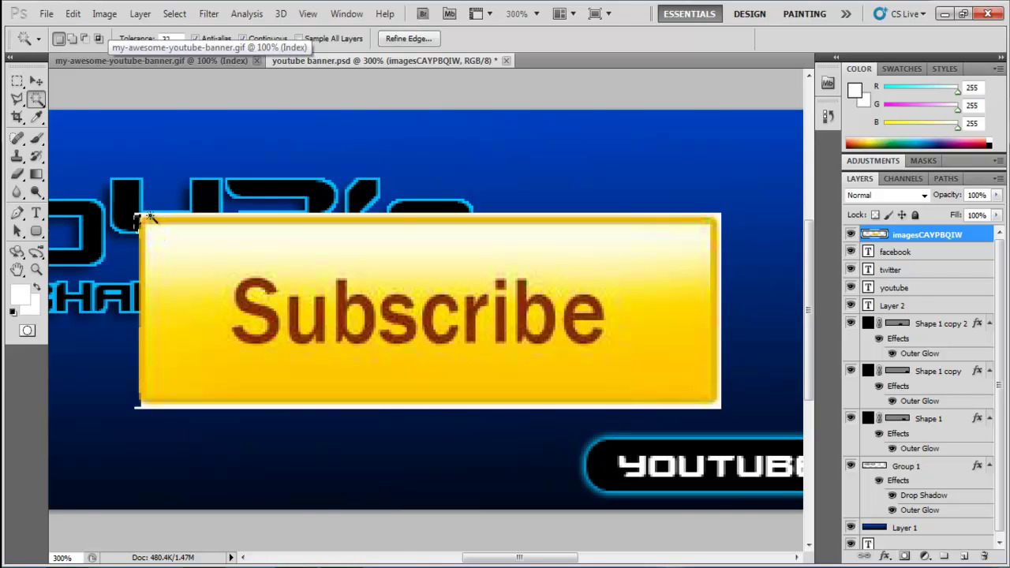
# Step: Select the white strip along the Subscribe image's upper edge with the Magic Wand and delete it
pyautogui.click(154, 214)
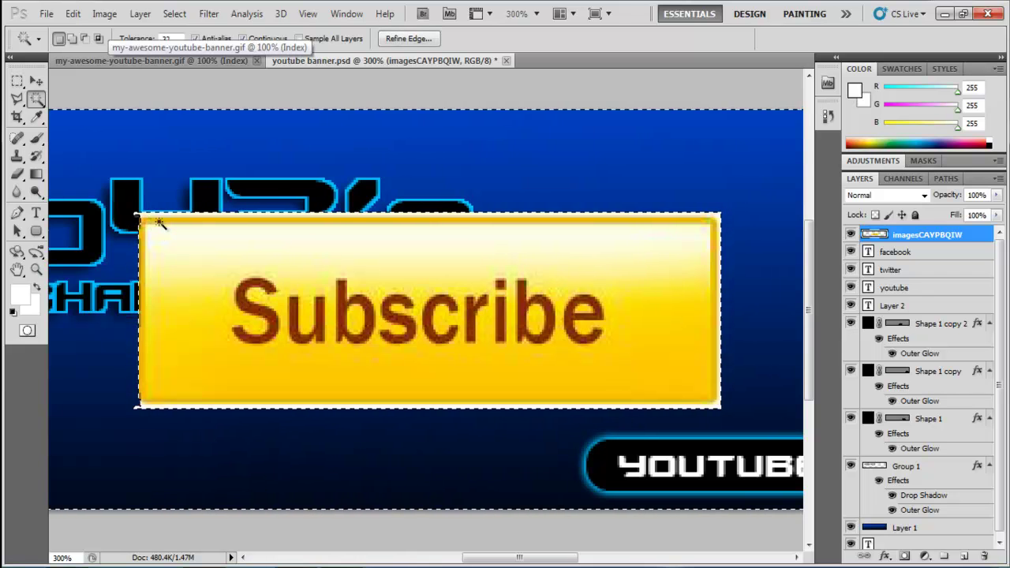
pyautogui.hotkey('ctrl', 'd')
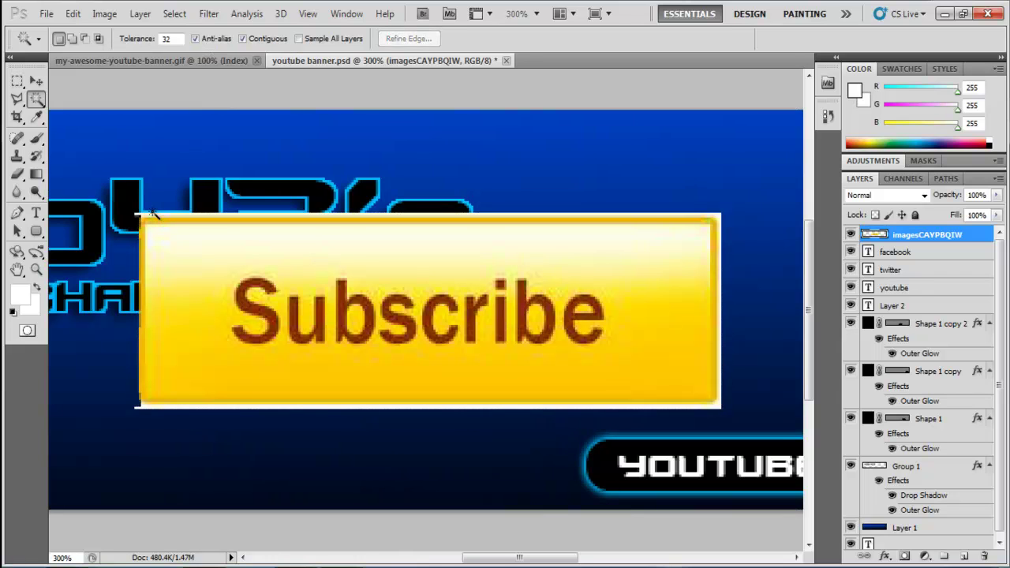
pyautogui.click(157, 217)
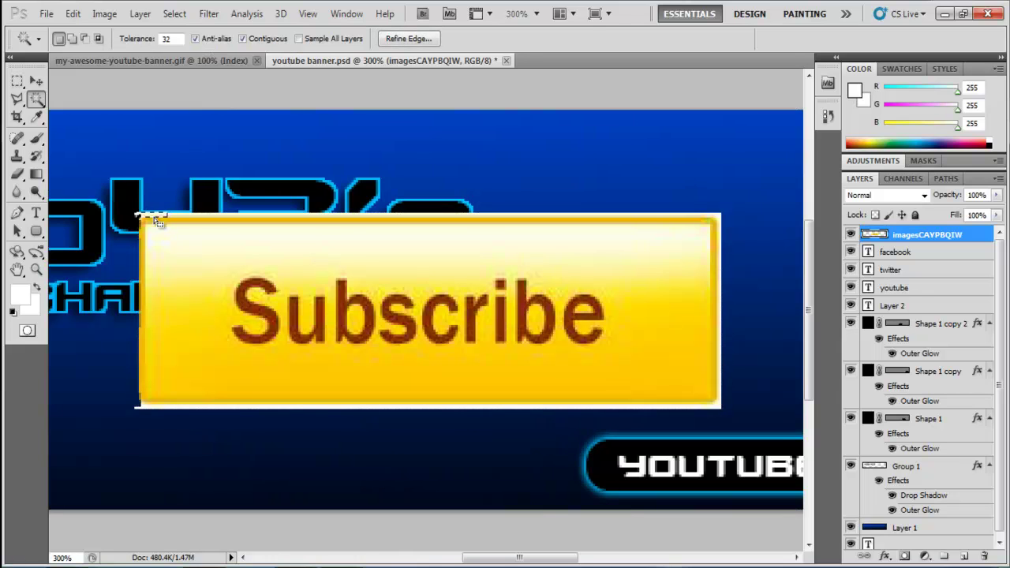
pyautogui.keyDown('shift'); pyautogui.click(183, 218); pyautogui.keyUp('shift')
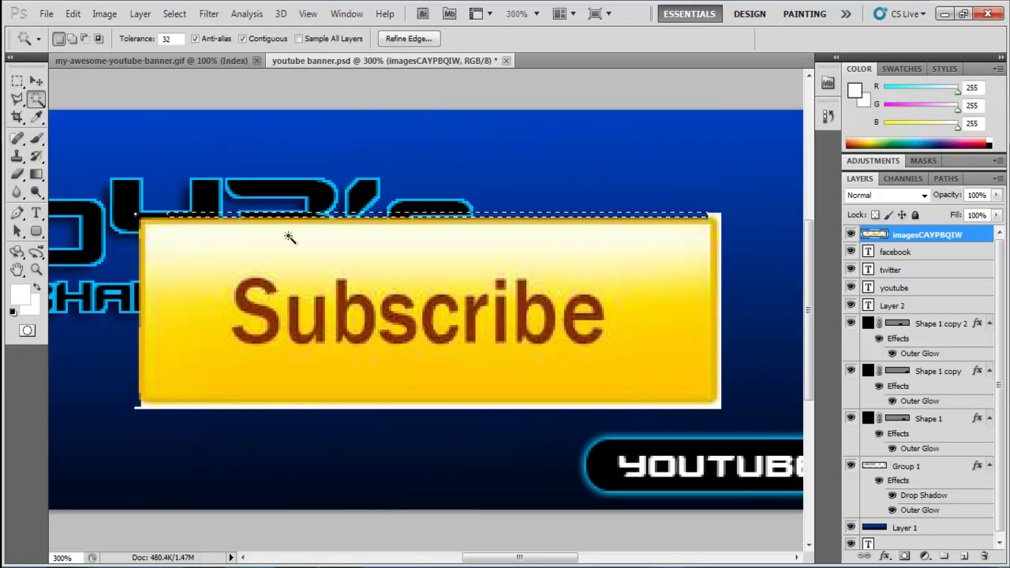
# Step: Select the white border along the Subscribe image's right and lower edges with the Magic Wand, delete it and deselect
pyautogui.click(719, 223)
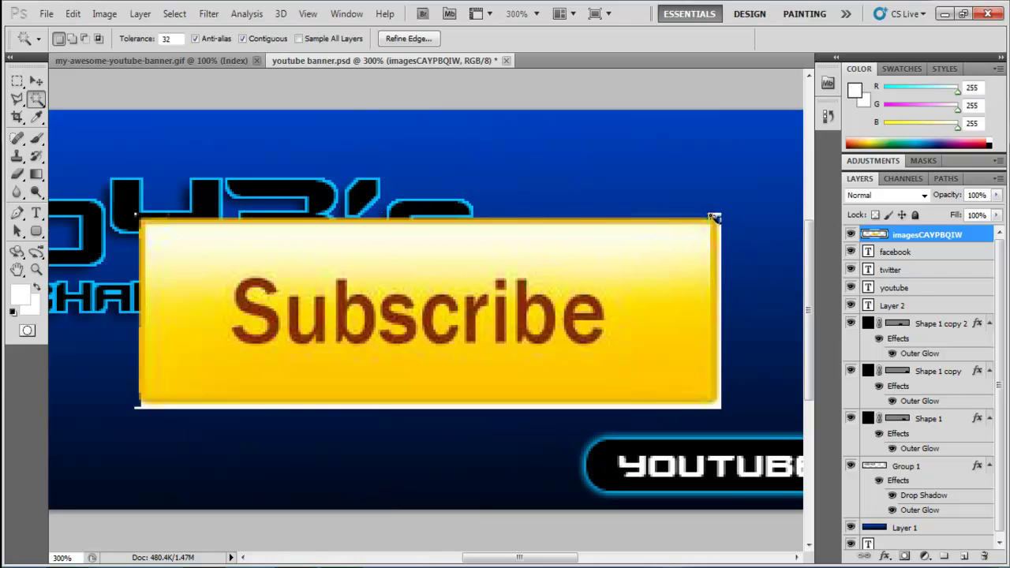
pyautogui.click(715, 218)
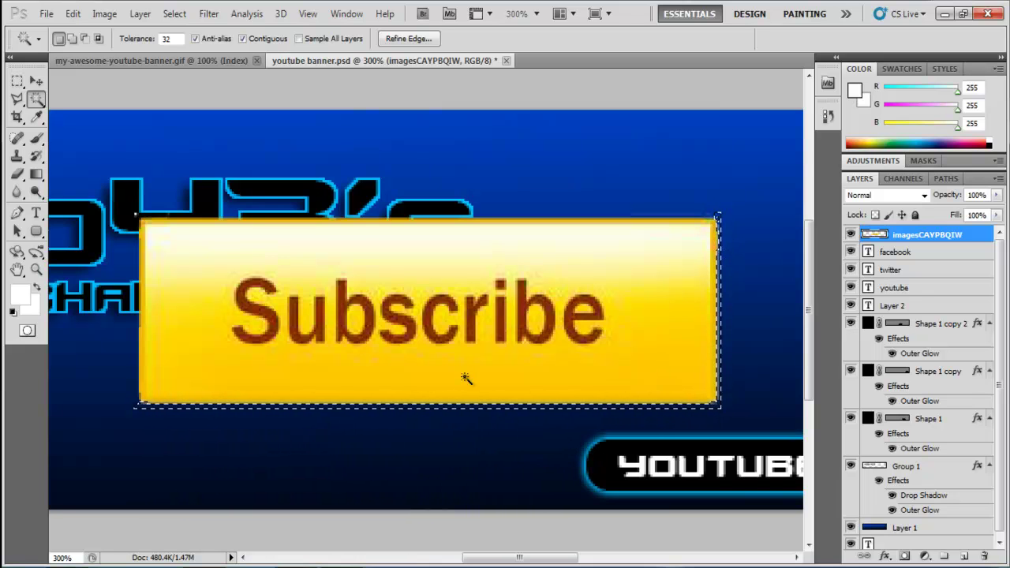
pyautogui.hotkey('ctrl', 'd')
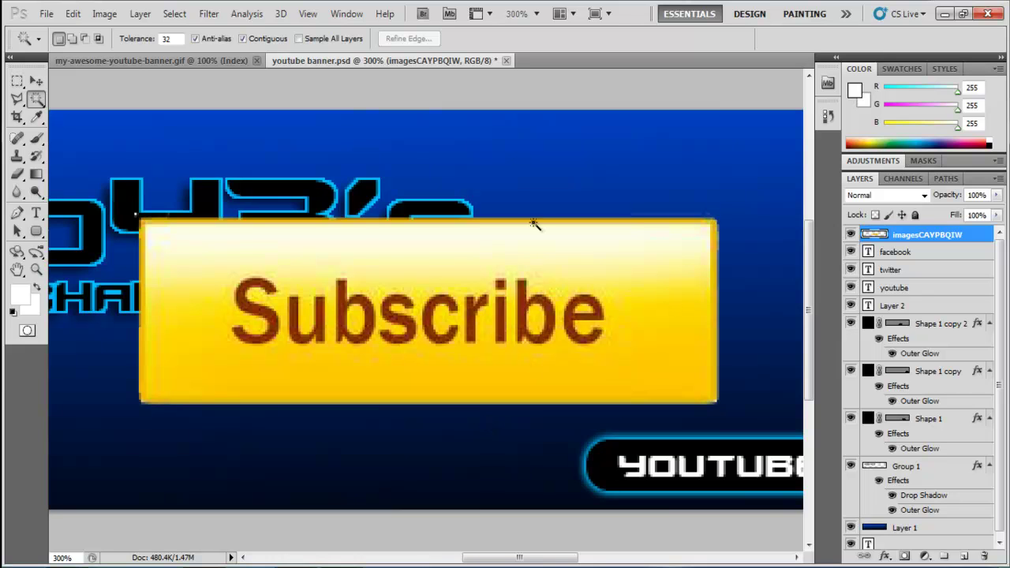
# Step: Scale the Subscribe image to about 48.7% and move it to the banner's right half, above the twitter button
pyautogui.click(36, 81)
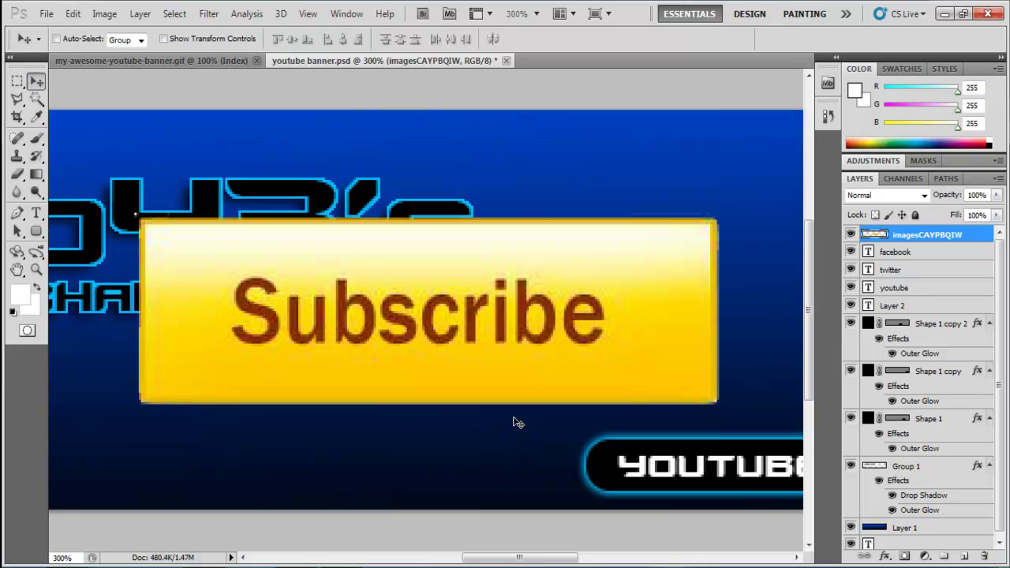
pyautogui.hotkey('ctrl', '-')
pyautogui.hotkey('ctrl', '-')
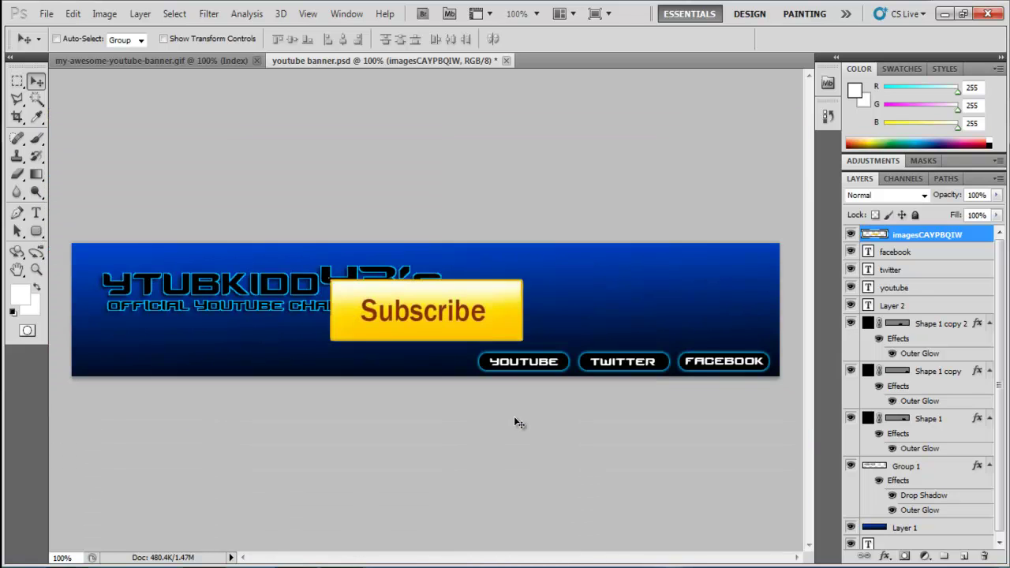
pyautogui.click(177, 41)
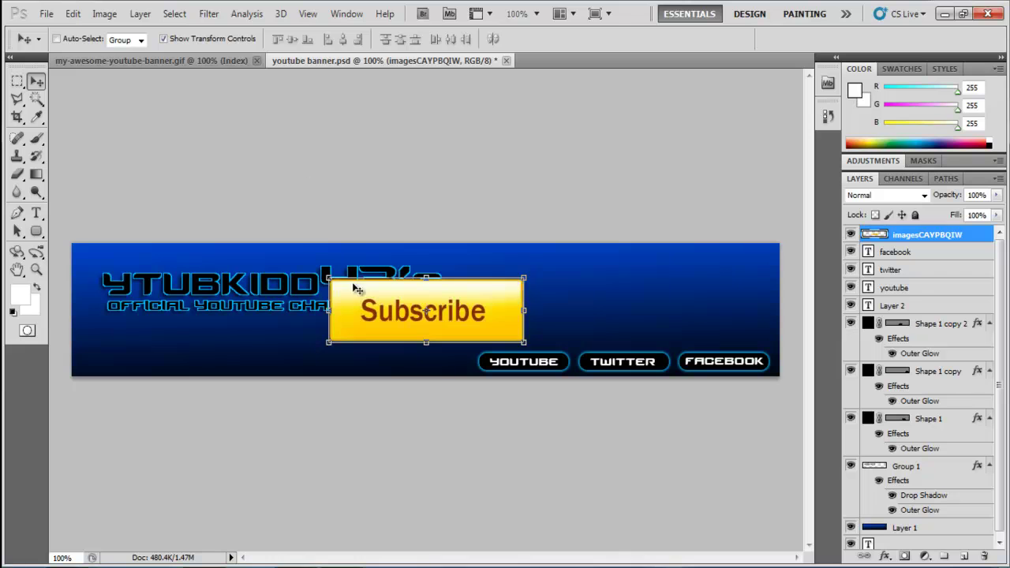
pyautogui.moveTo(324, 277); pyautogui.dragTo(579, 286)
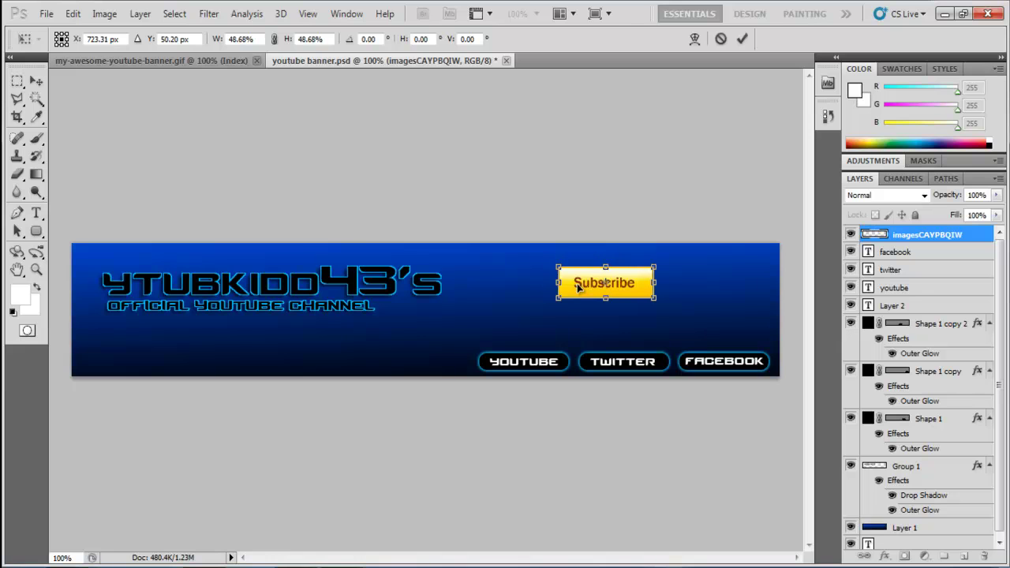
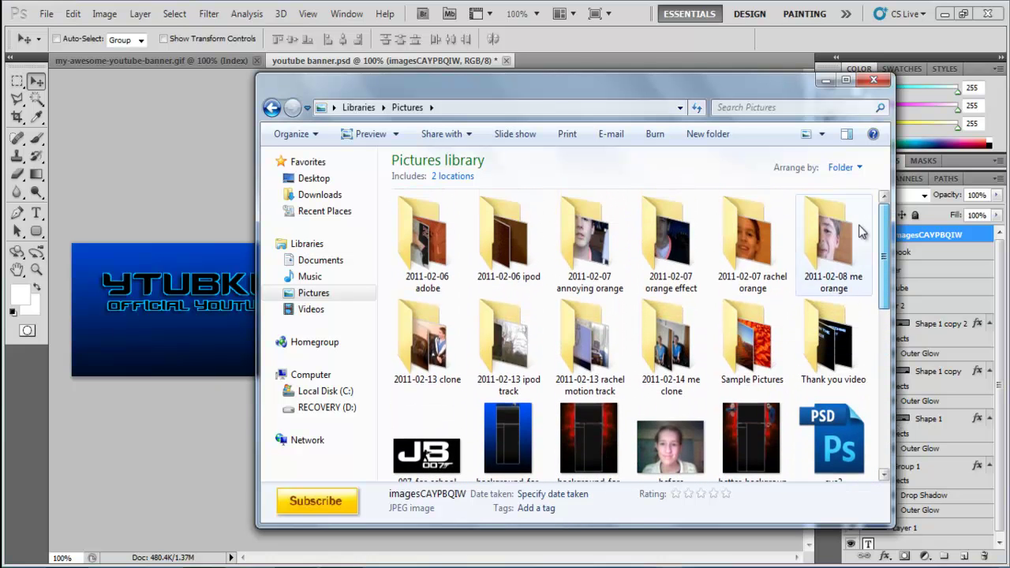
# Step: Switch to Internet Explorer and search Google Images for "cursor"
pyautogui.click(826, 80)
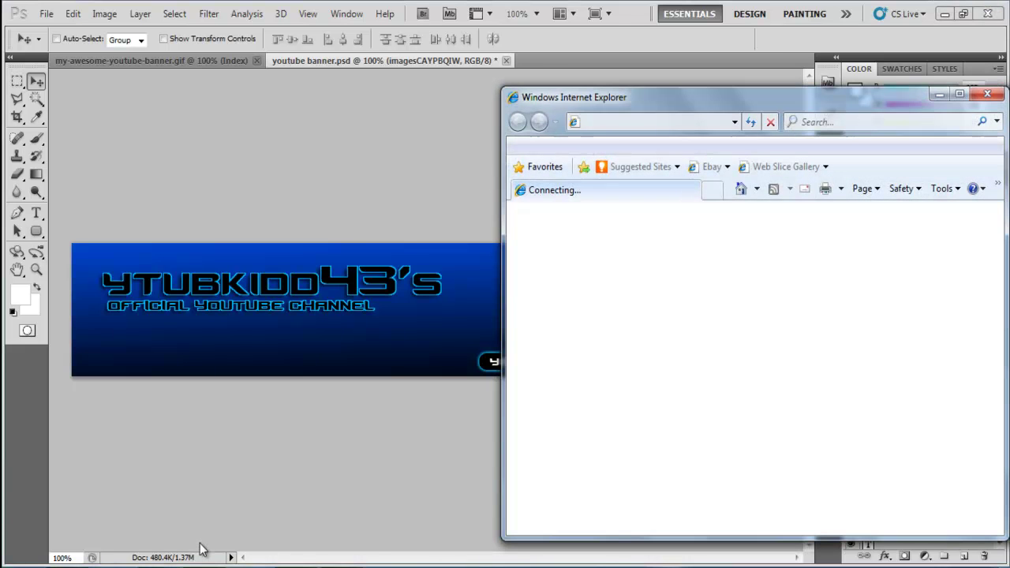
pyautogui.click(960, 94)
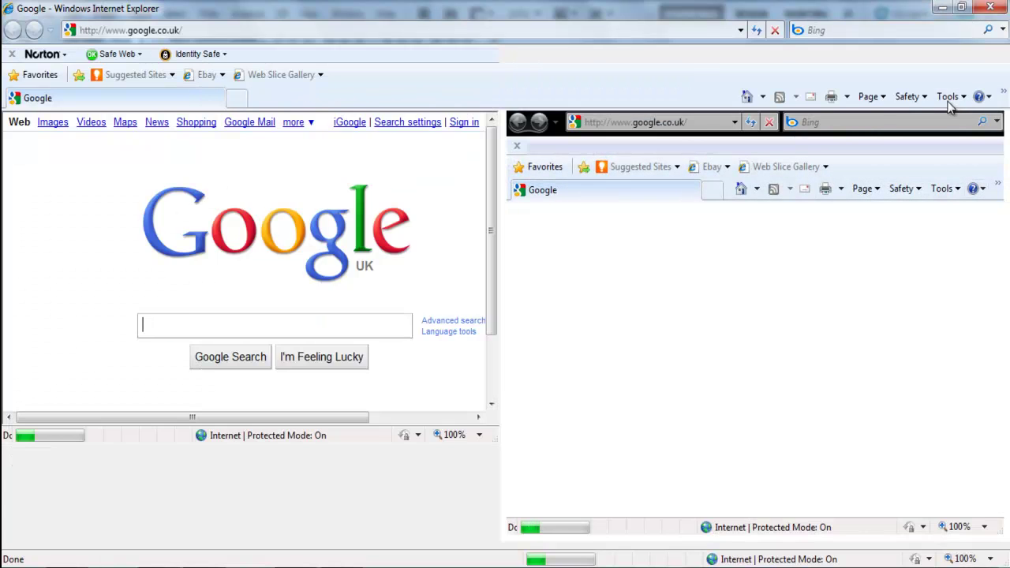
pyautogui.write('cu')
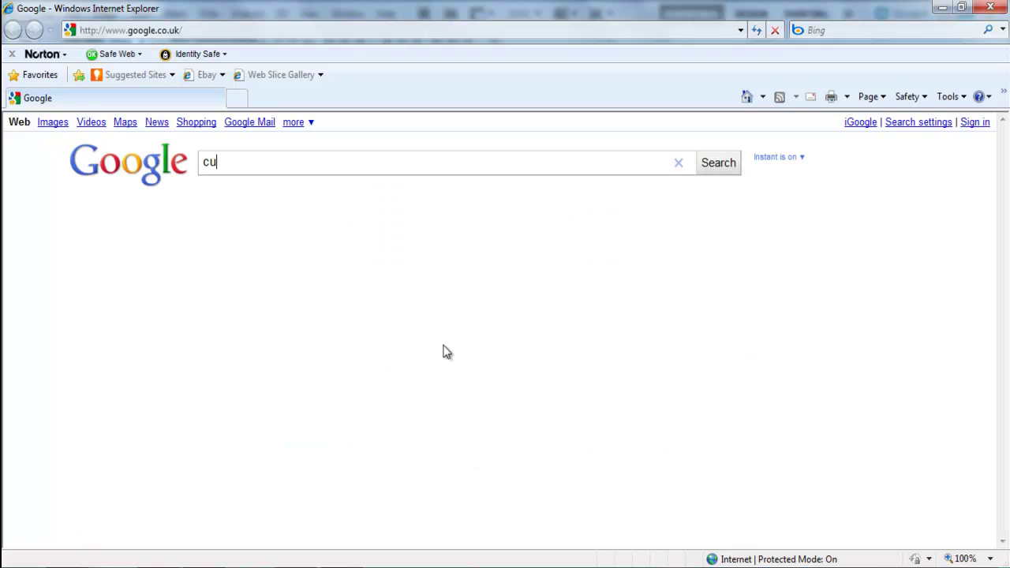
pyautogui.write('rsor')
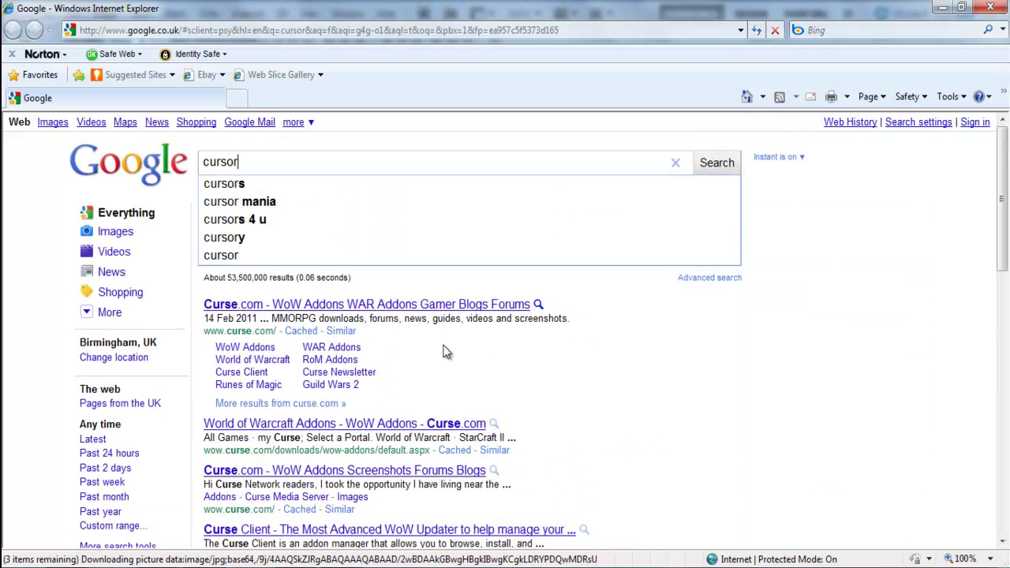
pyautogui.press('Return')
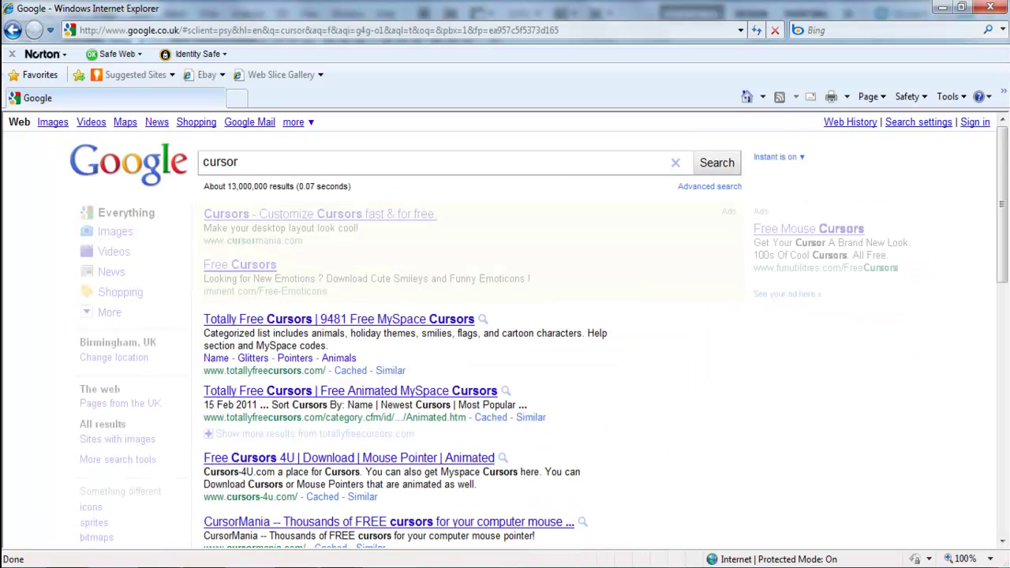
pyautogui.click(63, 124)
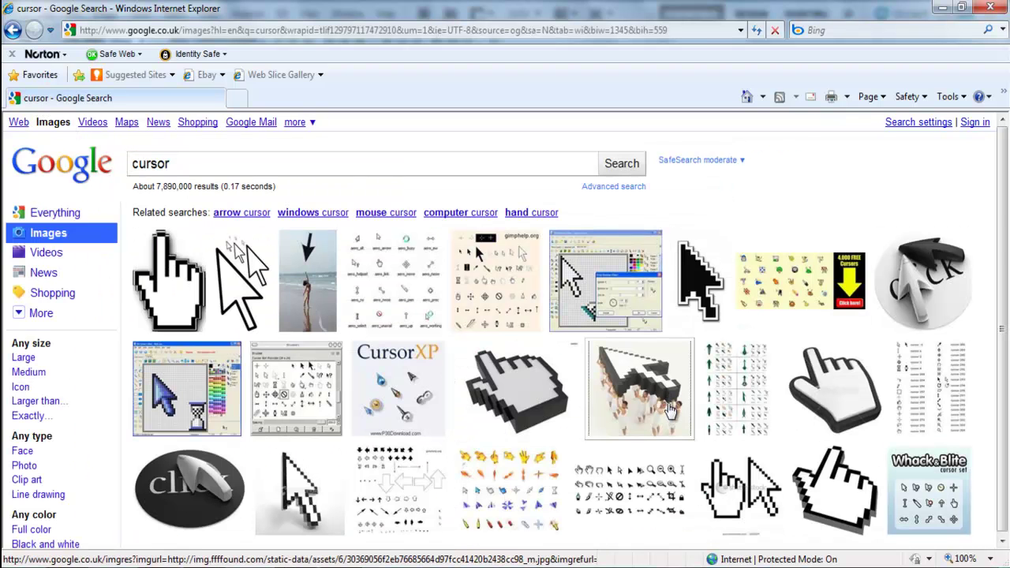
# Step: Look through the cursor image results and open the psdGraphics picture with a white pixel arrow and hand pointer
pyautogui.scroll(-3, 655, 410)
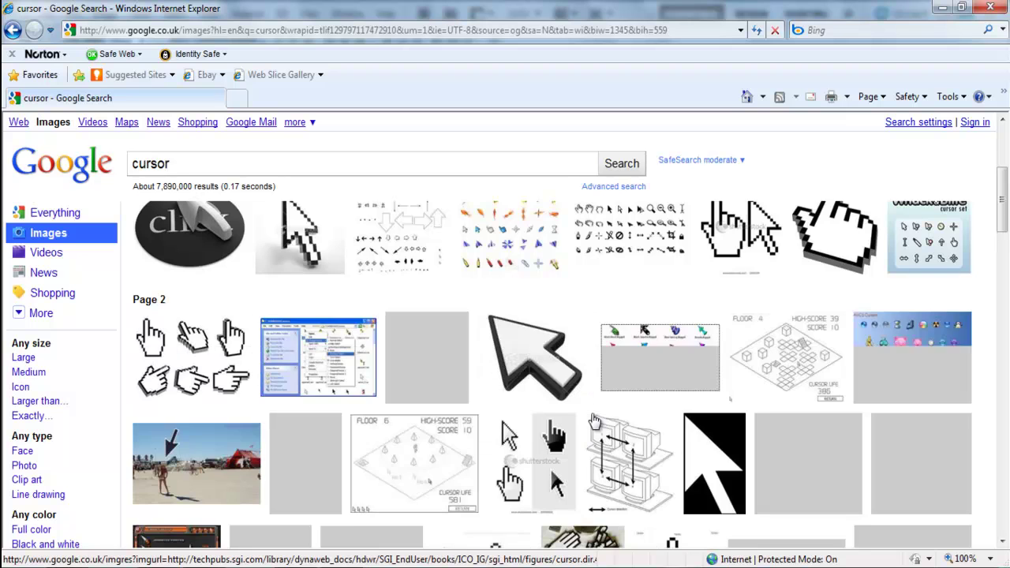
pyautogui.scroll(-1, 665, 432)
pyautogui.scroll(-2, 666, 433)
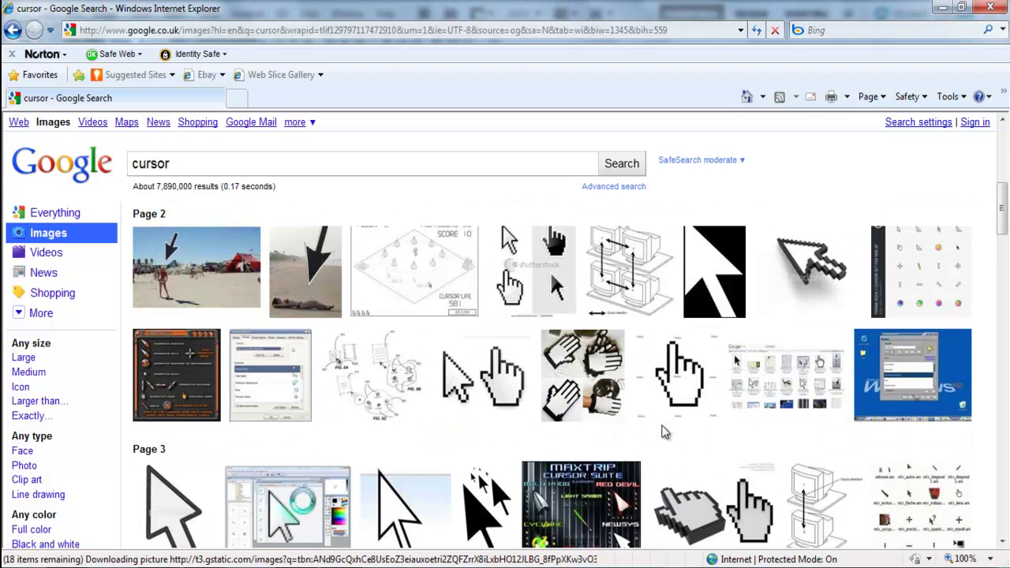
pyautogui.scroll(-1, 666, 433)
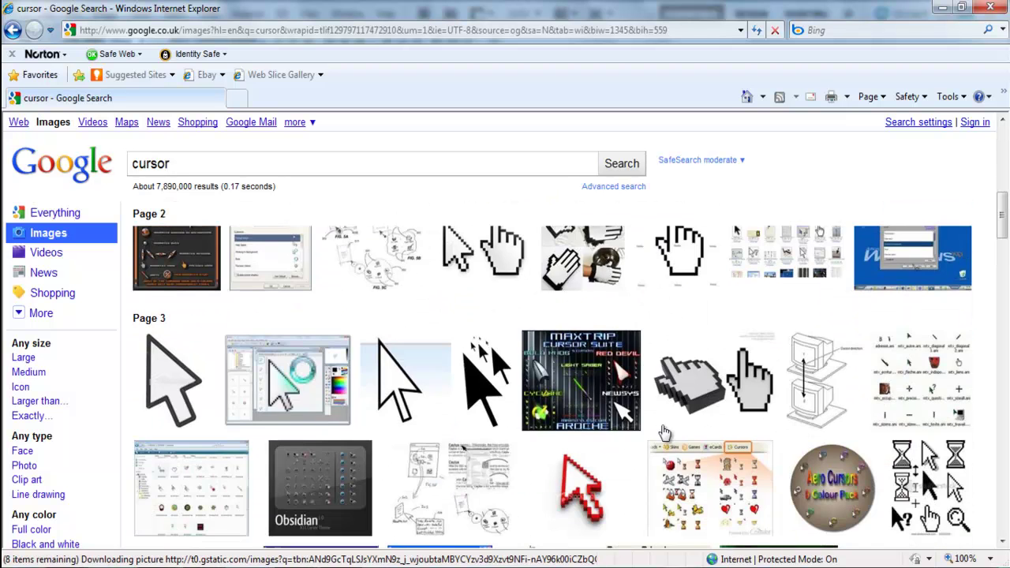
pyautogui.scroll(-3, 666, 432)
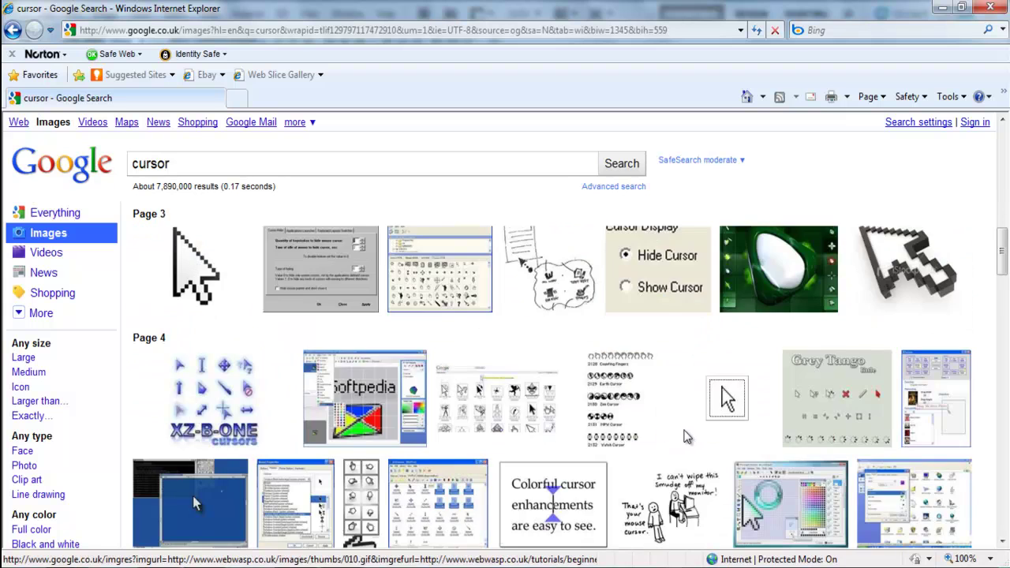
pyautogui.scroll(-2, 683, 430)
pyautogui.scroll(4, 617, 424)
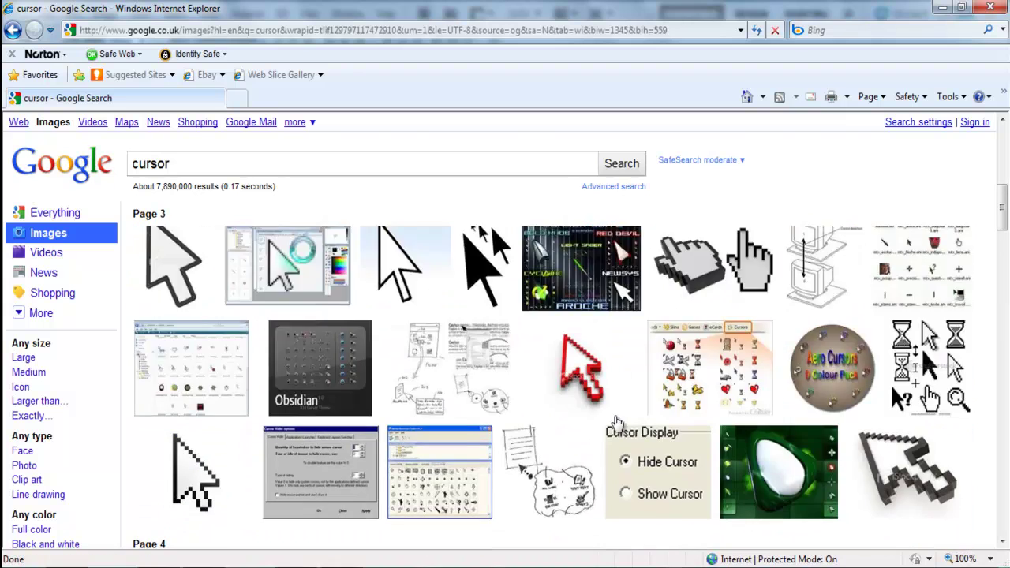
pyautogui.click(483, 385)
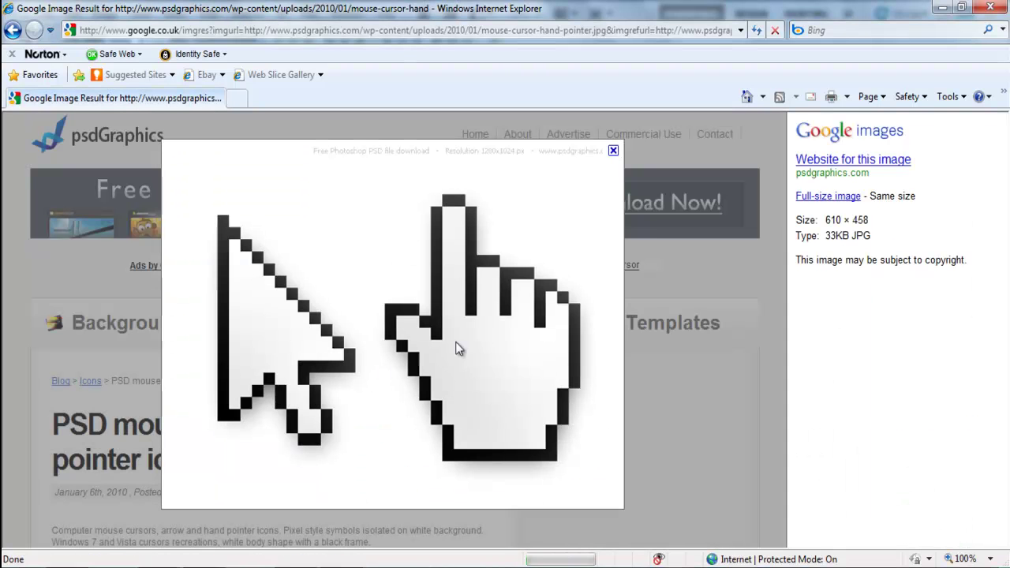
# Step: Save the arrow and hand pointer picture to the Pictures library as a bitmap named cursor
pyautogui.rightClick(456, 342)
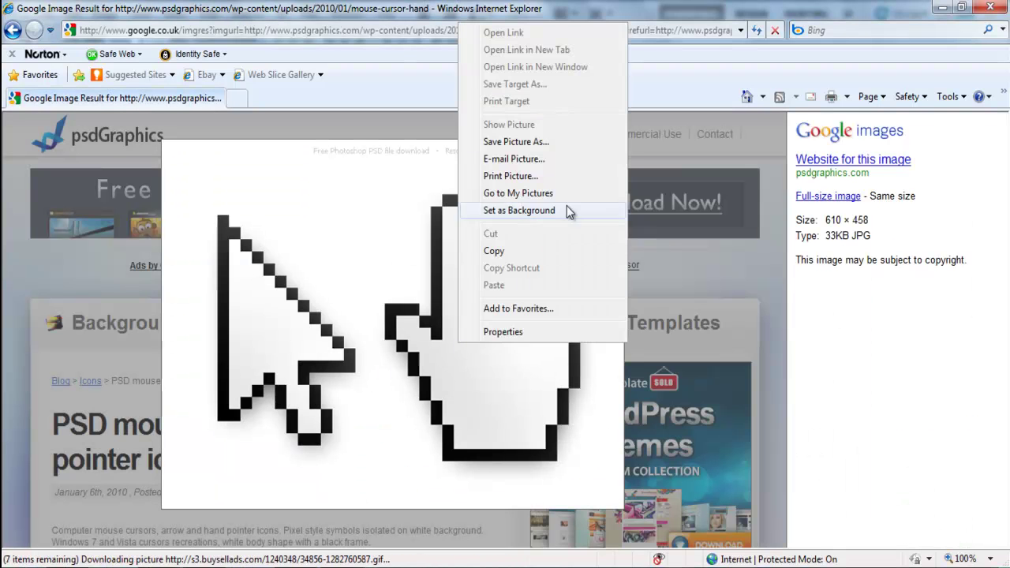
pyautogui.click(562, 144)
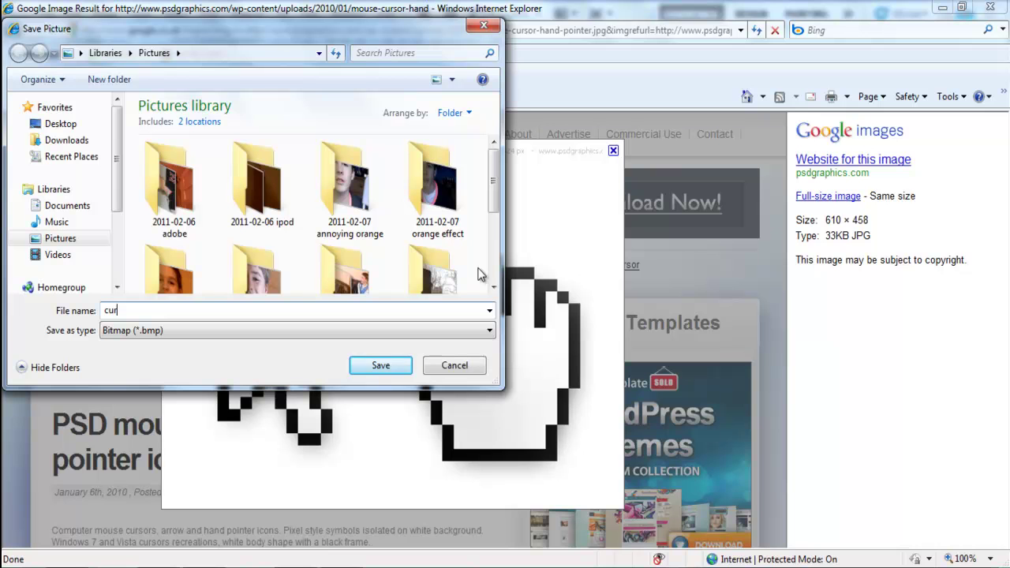
pyautogui.press('Return')
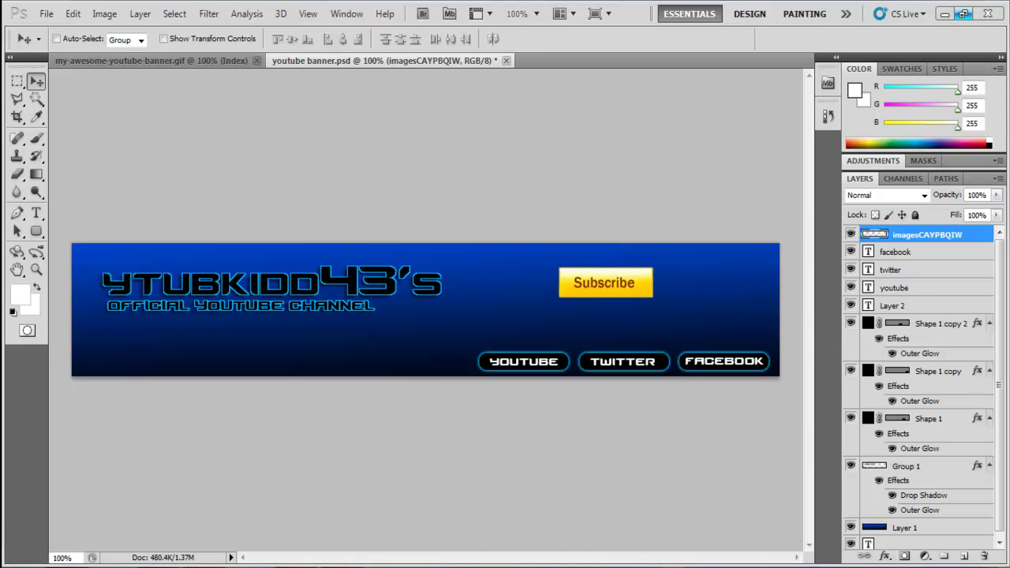
# Step: Switch back to Photoshop and place the saved cursor picture from the Pictures library onto the banner
pyautogui.hotkey('alt', 'Tab')
pyautogui.moveTo(837, 468); pyautogui.dragTo(166, 383)
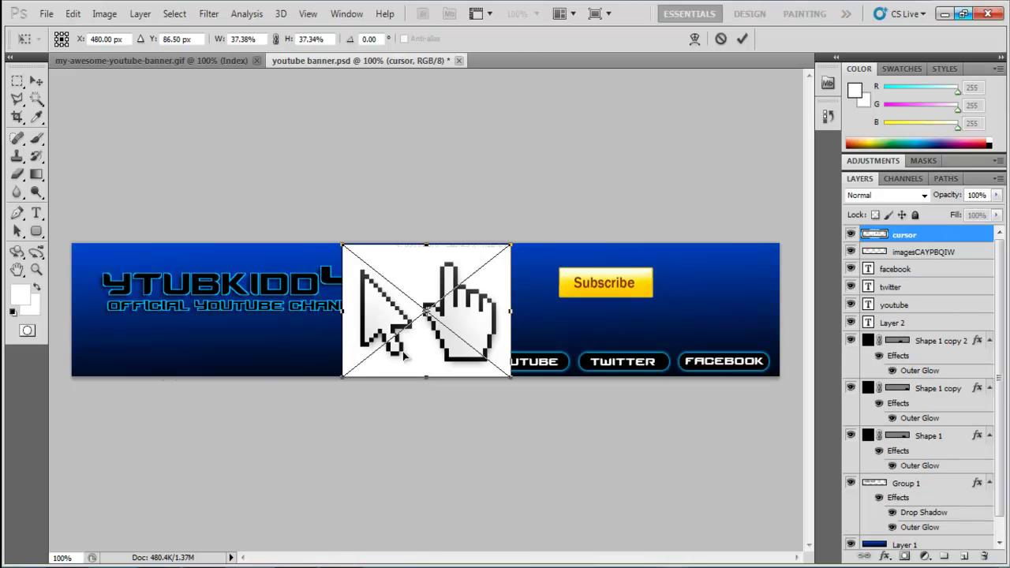
pyautogui.press('Return')
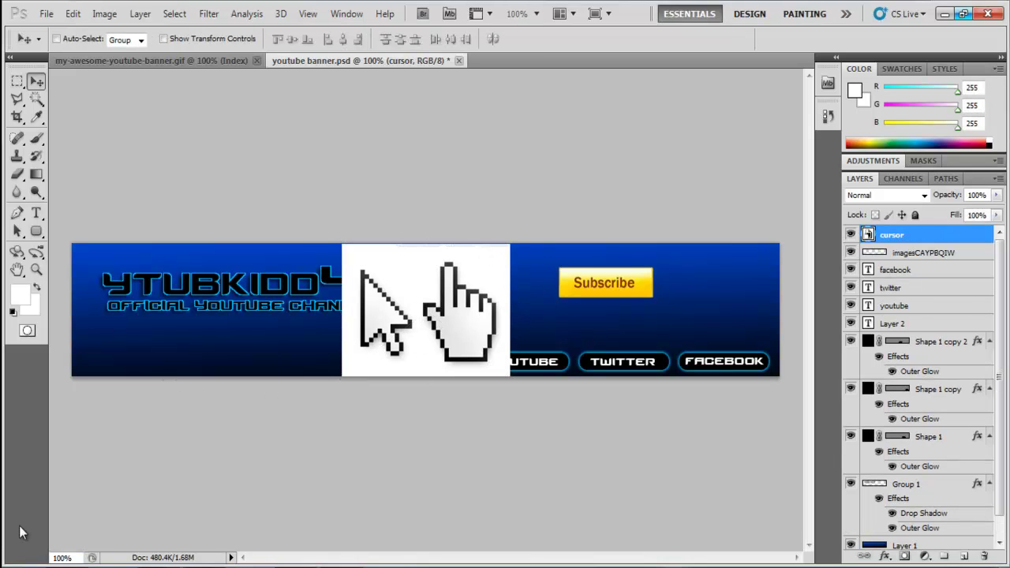
# Step: Select the white background around the arrow and hand pointers with the Magic Wand at tolerance 32
pyautogui.hotkey('ctrl', '+')
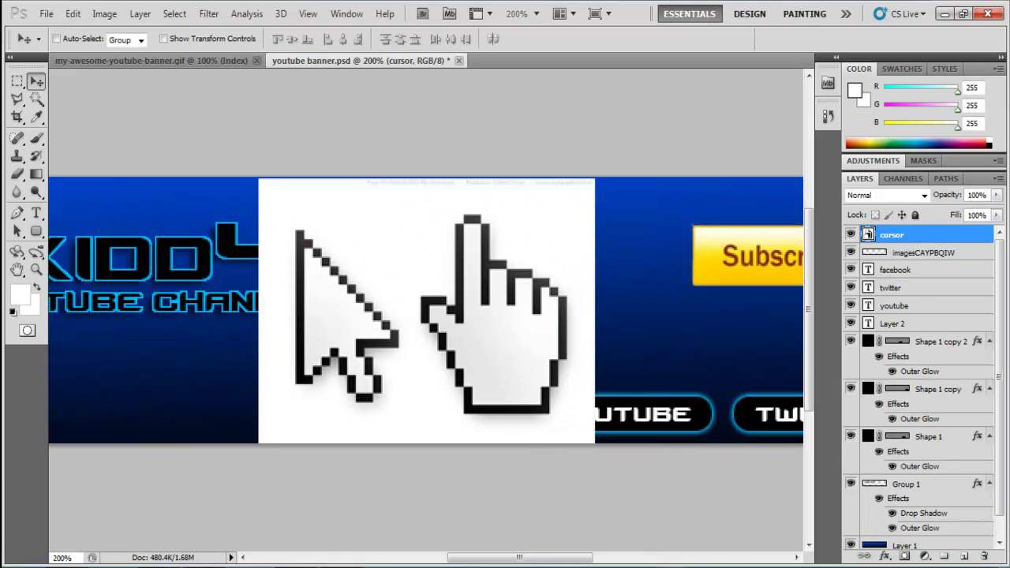
pyautogui.click(41, 98)
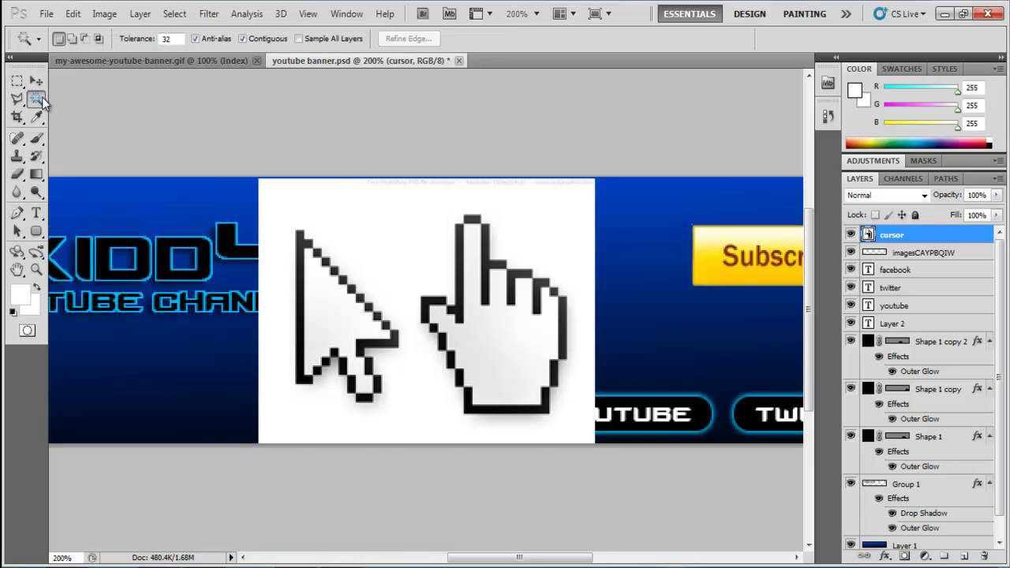
pyautogui.click(339, 220)
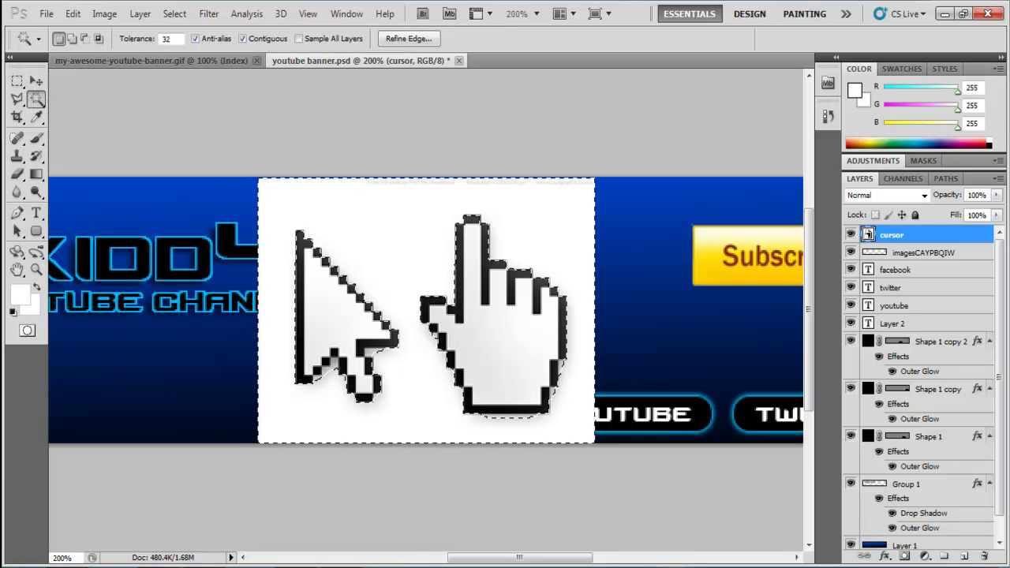
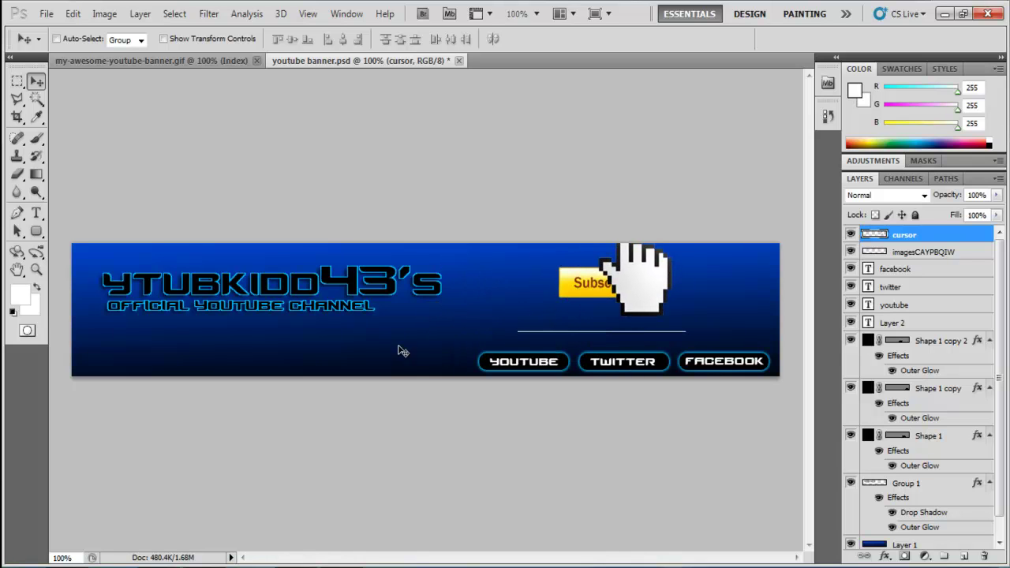
# Step: Erase the leftover white line on the cursor layer and move the hand so its fingertip lies on the Subscribe button
pyautogui.click(18, 174)
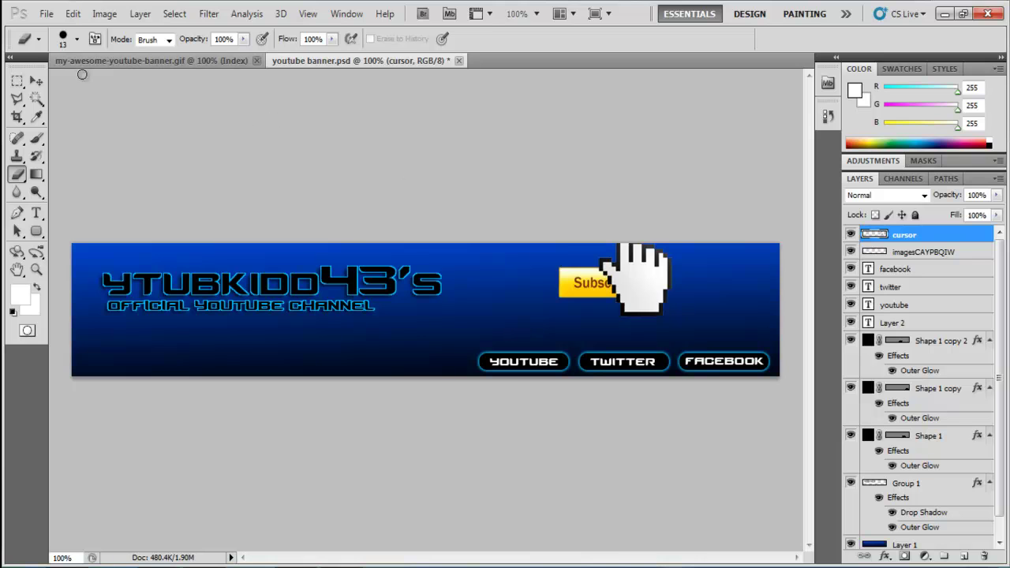
pyautogui.click(37, 80)
pyautogui.moveTo(619, 249); pyautogui.dragTo(601, 276)
# Step: Scale the hand pointer to about 49.6% and rotate it about -22.2°, with its fingertip on the Subscribe button's lower part
pyautogui.click(228, 39)
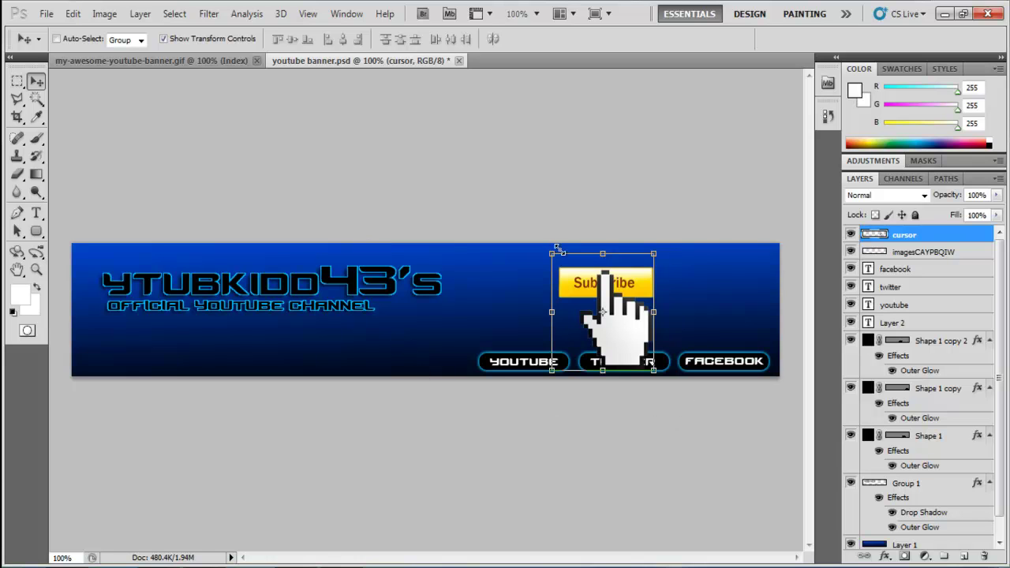
pyautogui.moveTo(551, 254); pyautogui.dragTo(636, 302)
pyautogui.moveTo(657, 338); pyautogui.dragTo(624, 313)
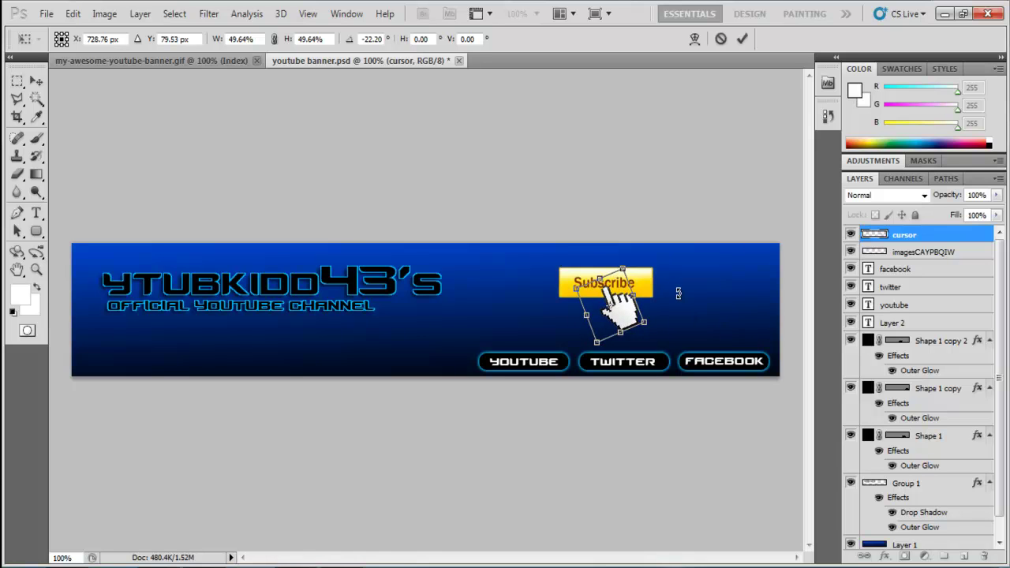
pyautogui.press('Down')
pyautogui.press('Down')
pyautogui.press('Down')
pyautogui.press('Down')
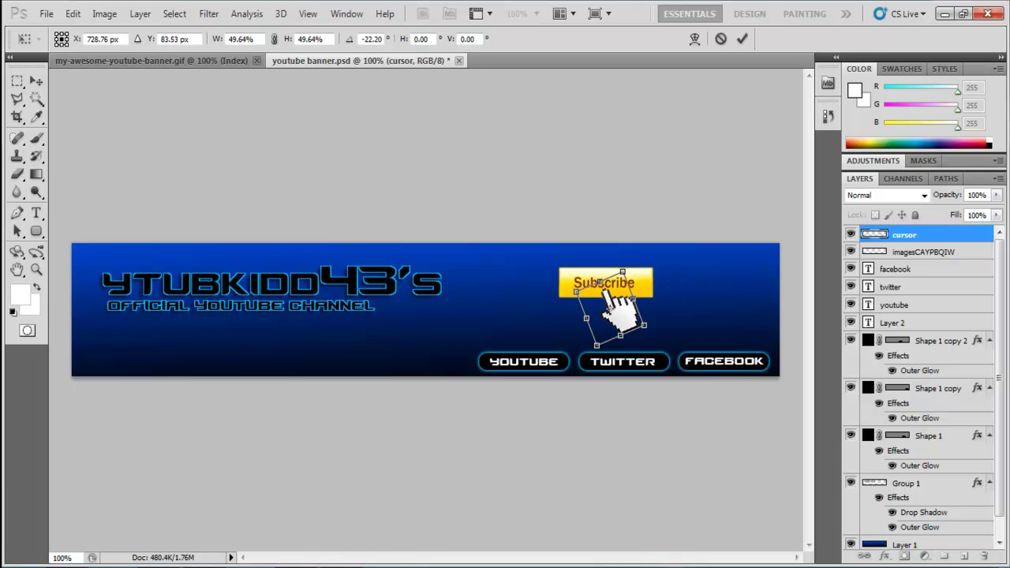
pyautogui.press('Return')
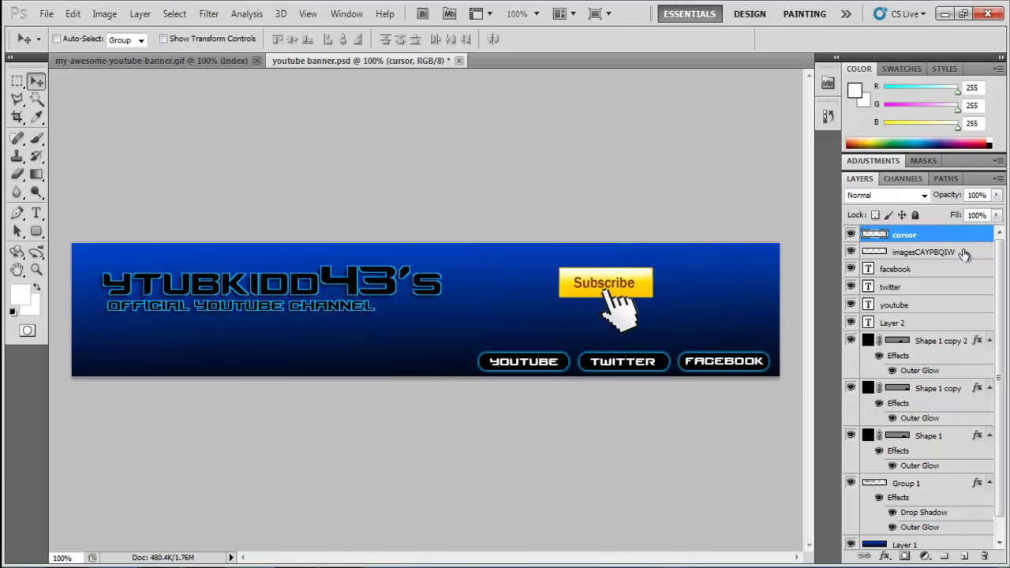
# Step: Apply a default Inner Bevel and Emboss and a default Drop Shadow layer style to the cursor layer
pyautogui.rightClick(922, 235)
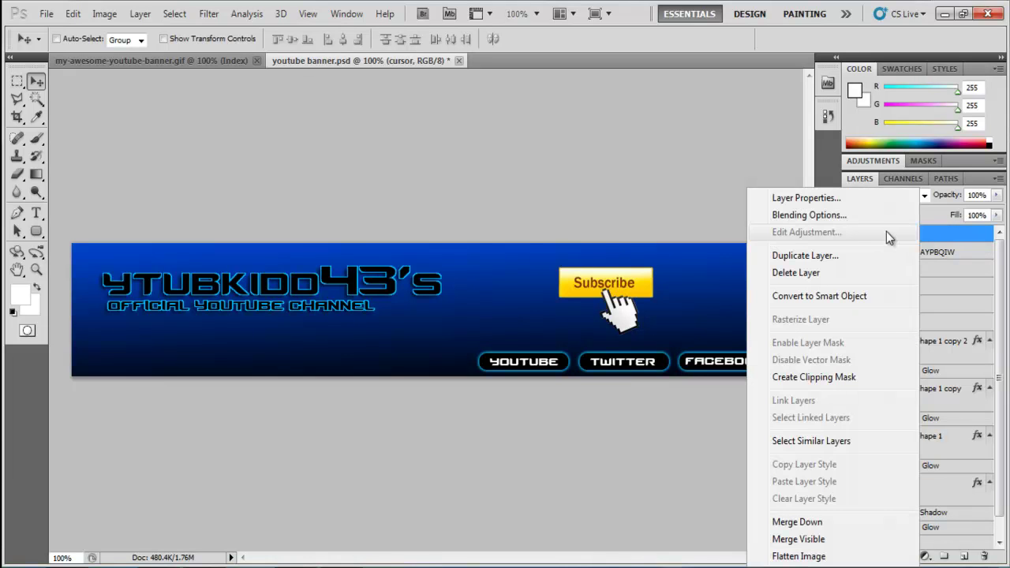
pyautogui.click(859, 213)
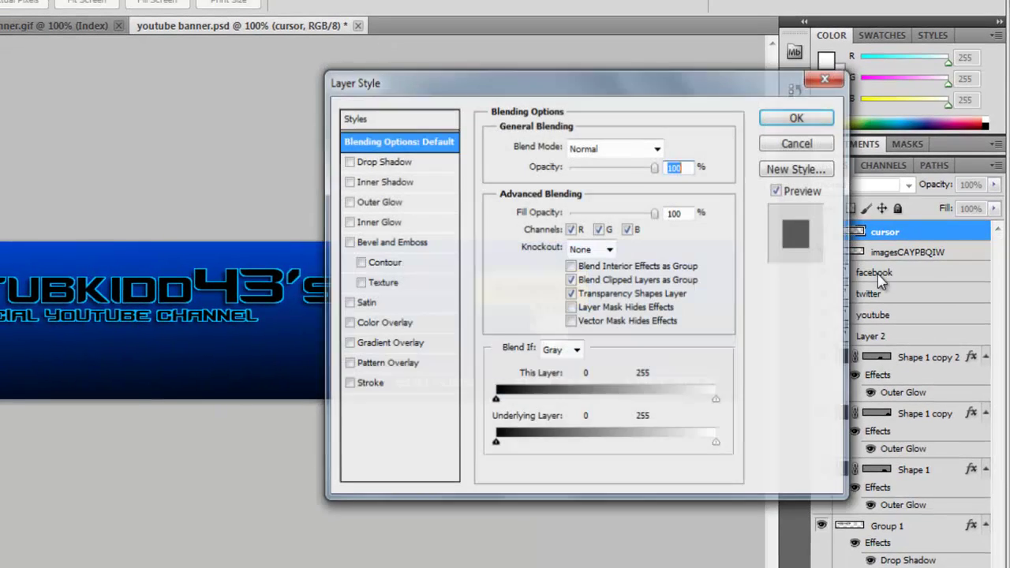
pyautogui.moveTo(402, 92); pyautogui.dragTo(766, 95)
pyautogui.click(760, 241)
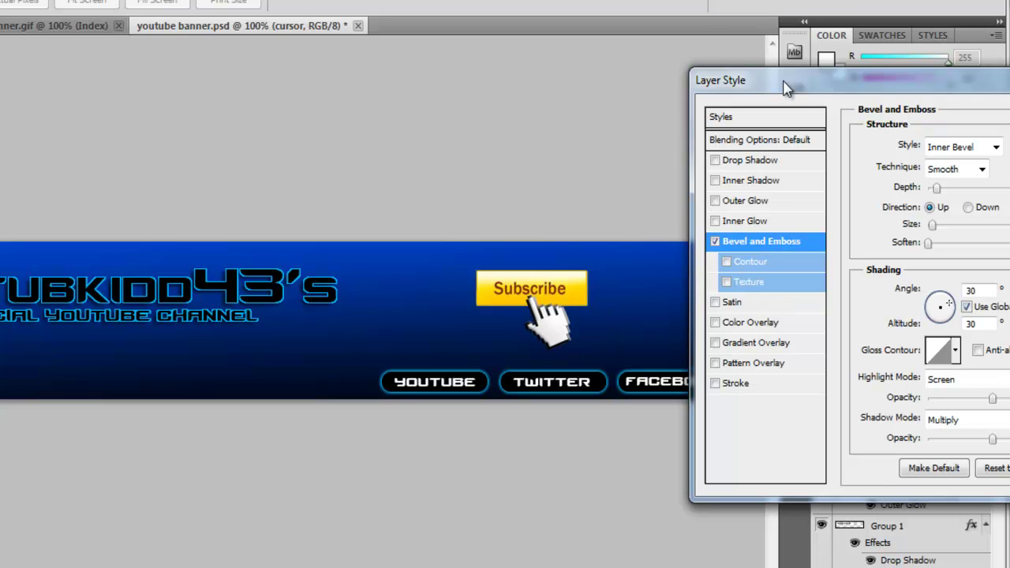
pyautogui.moveTo(802, 85); pyautogui.dragTo(365, 166)
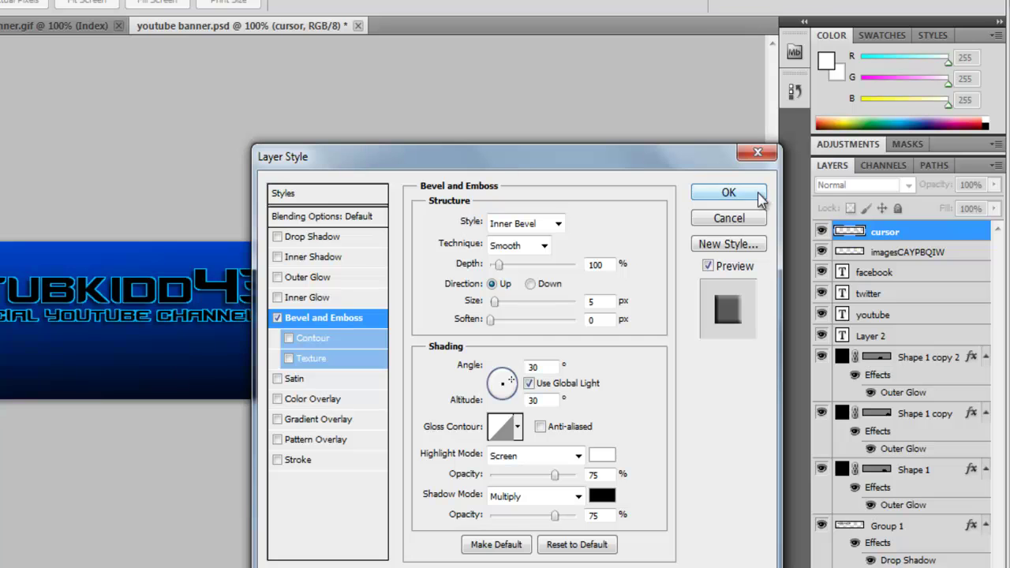
pyautogui.moveTo(652, 162); pyautogui.dragTo(1002, 119)
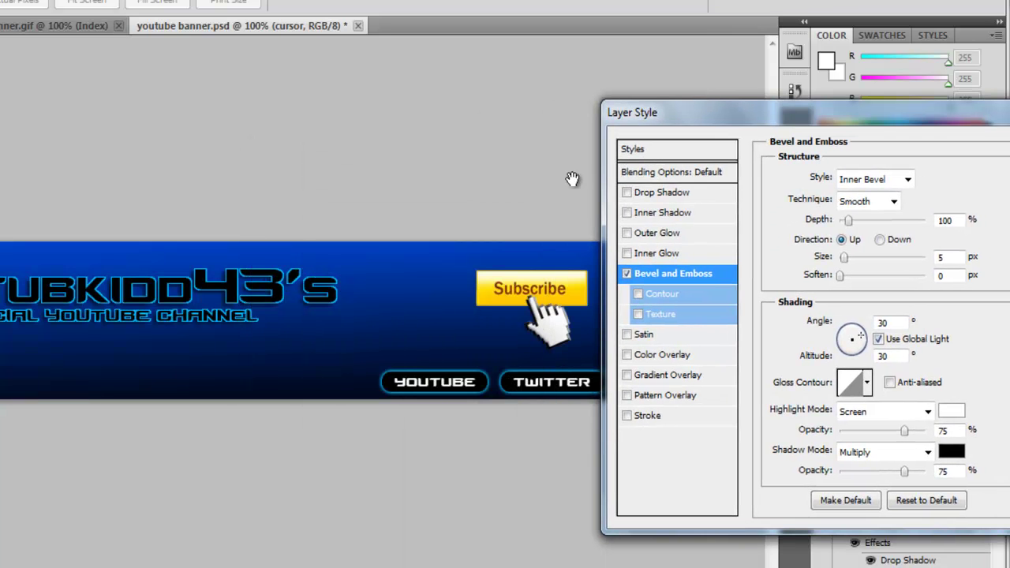
pyautogui.click(650, 197)
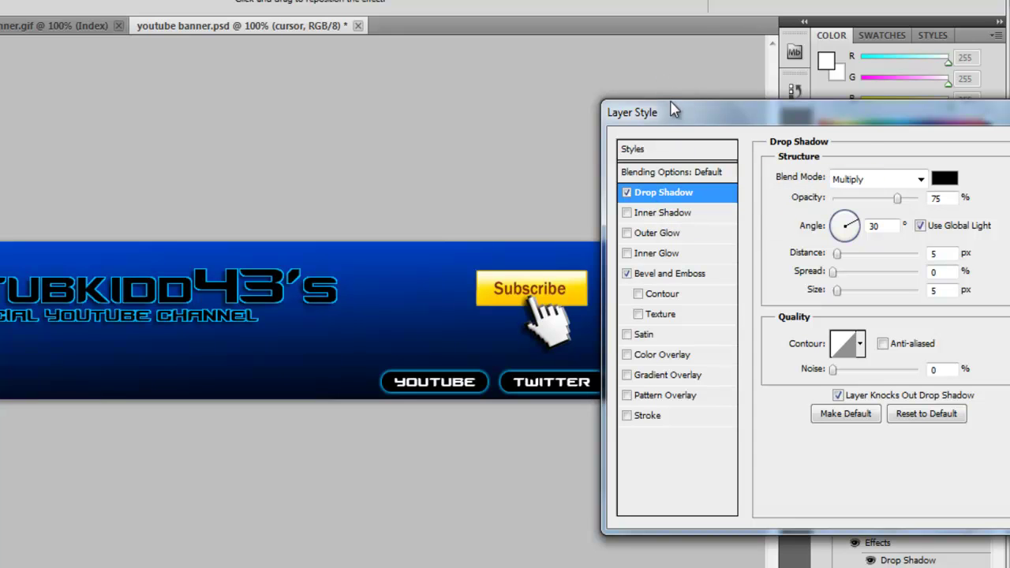
pyautogui.moveTo(670, 113); pyautogui.dragTo(377, 77)
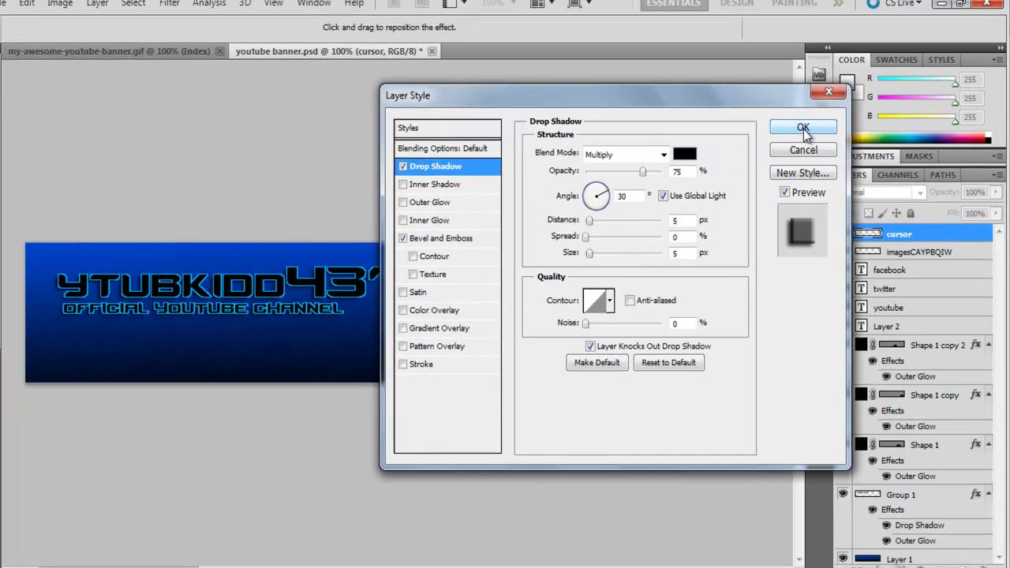
pyautogui.click(776, 111)
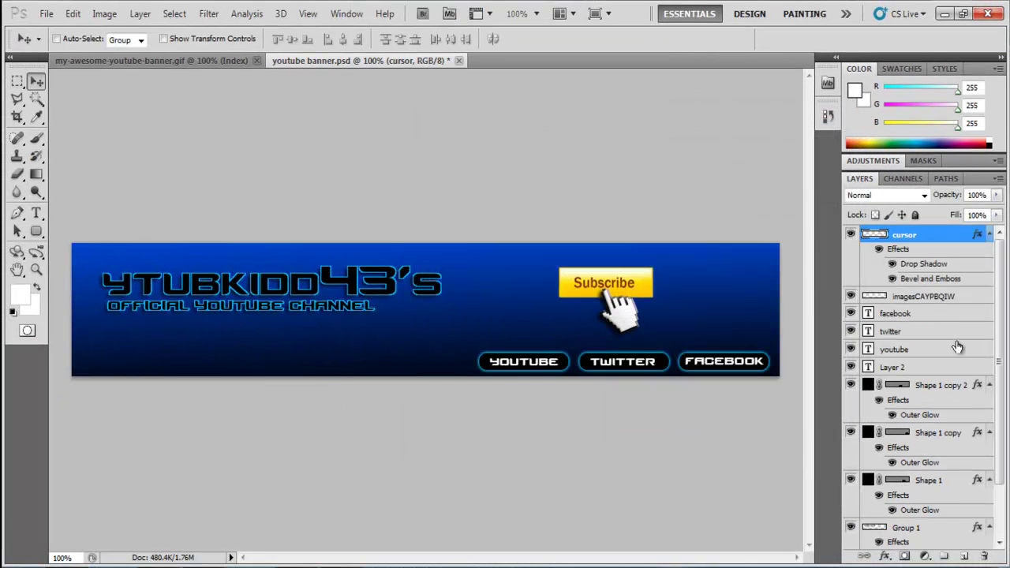
# Step: Give the Subscribe button layer imagesCAYPBQIW a default Drop Shadow and an Inner Bevel with 123% depth
pyautogui.click(920, 303)
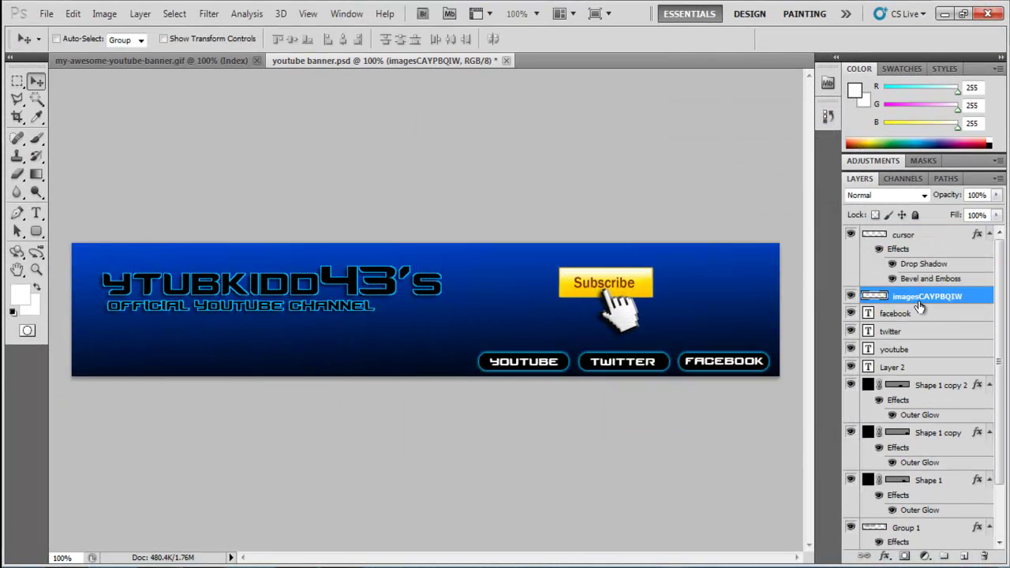
pyautogui.rightClick(916, 297)
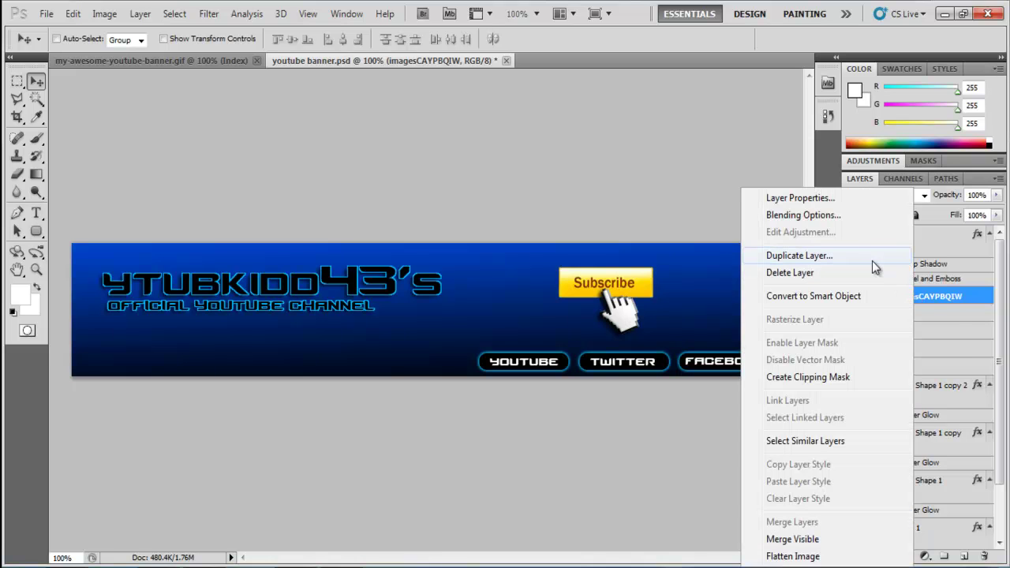
pyautogui.click(855, 216)
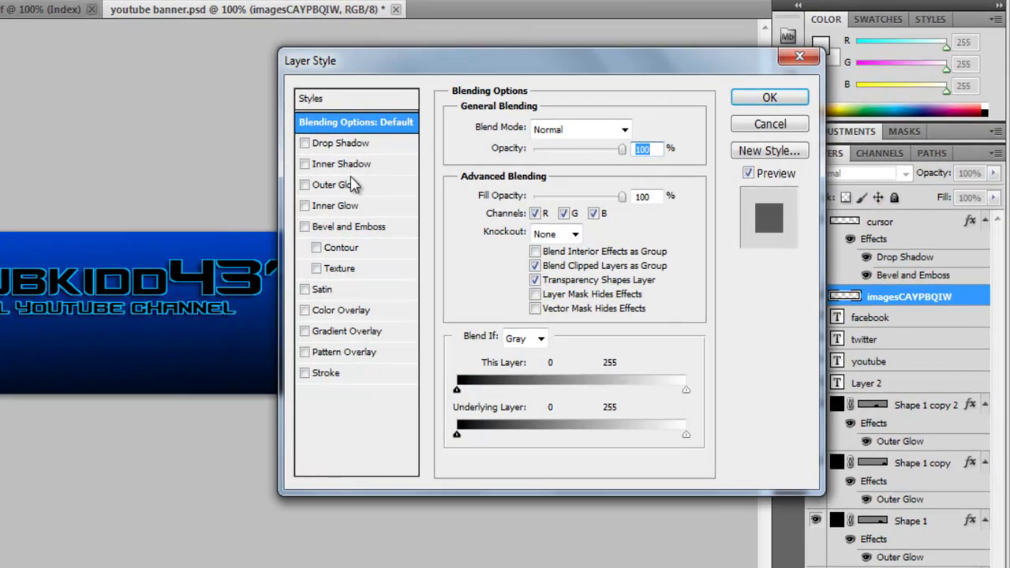
pyautogui.click(359, 145)
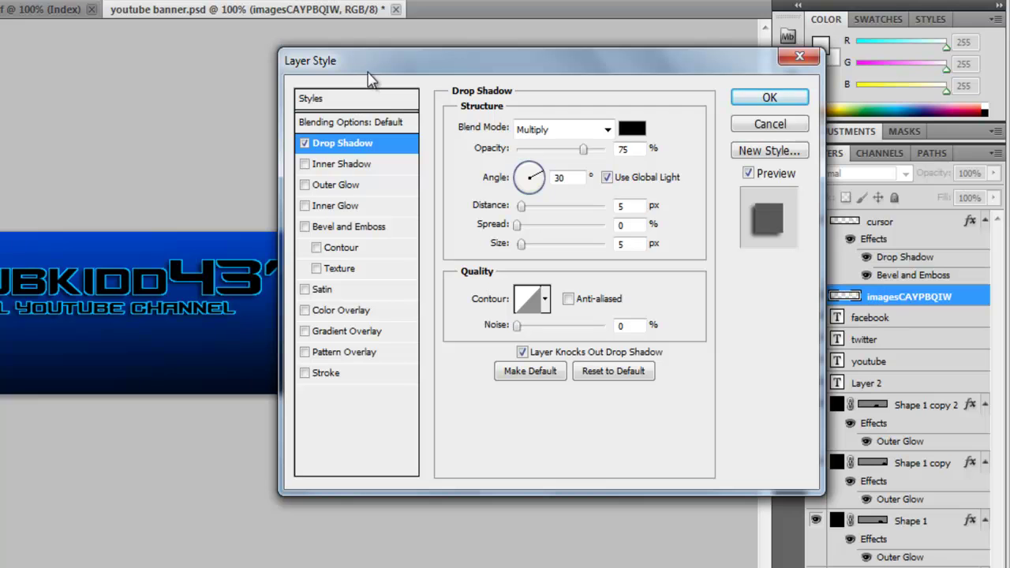
pyautogui.moveTo(402, 71); pyautogui.dragTo(0, 119)
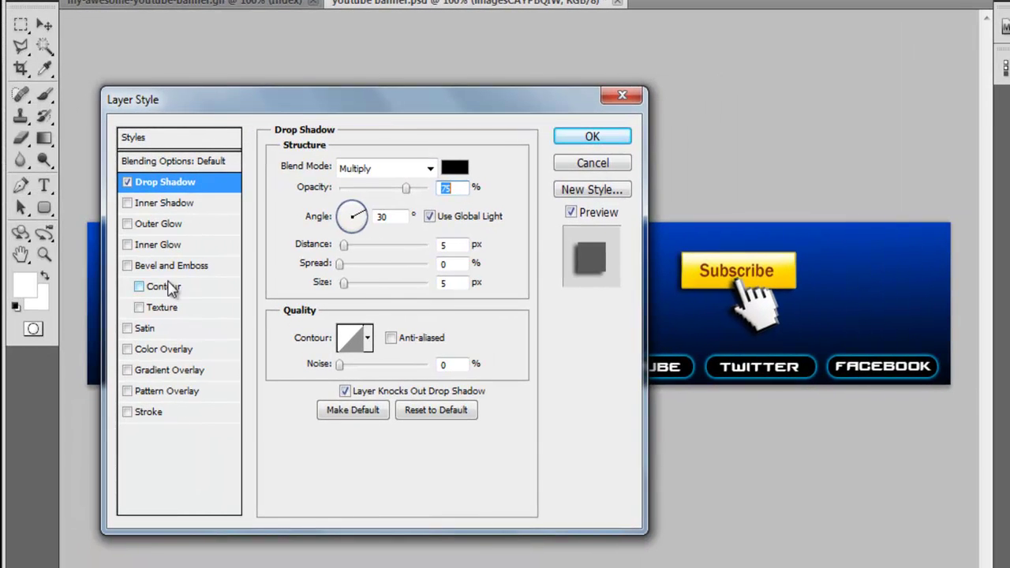
pyautogui.click(136, 273)
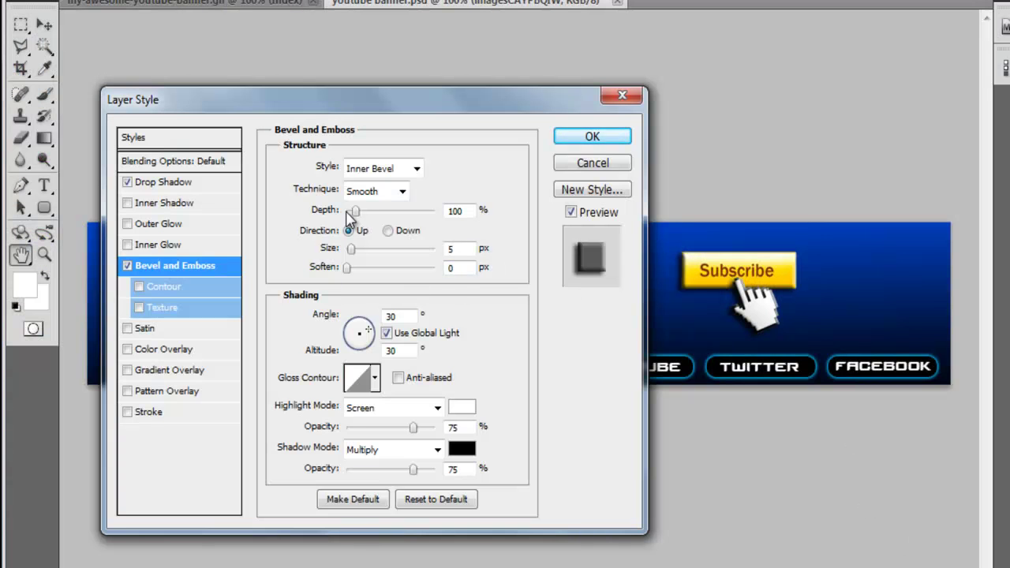
pyautogui.moveTo(354, 210)
pyautogui.mouseDown()
pyautogui.moveTo(438, 215)
pyautogui.moveTo(360, 223)
pyautogui.mouseUp()
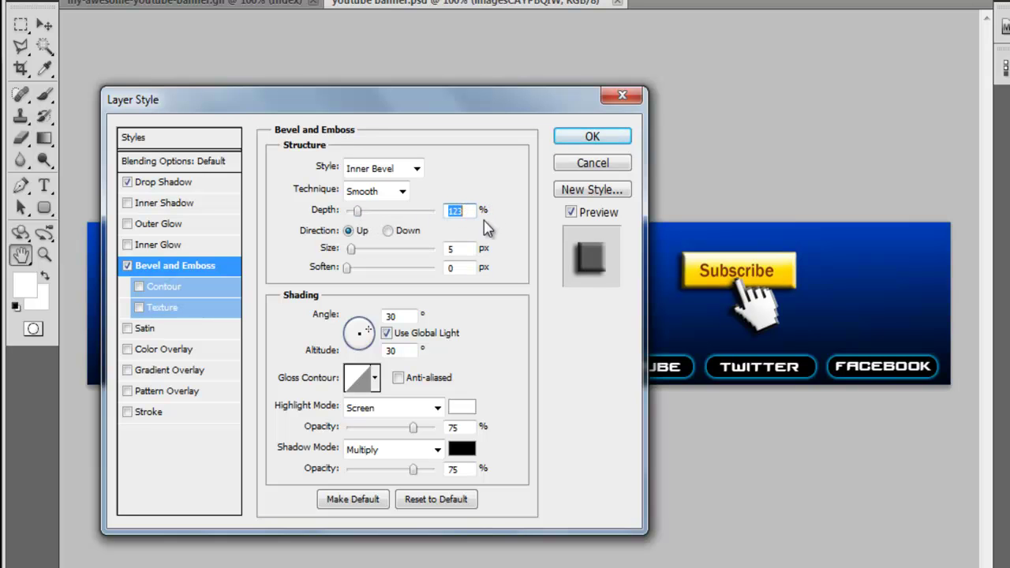
pyautogui.click(620, 138)
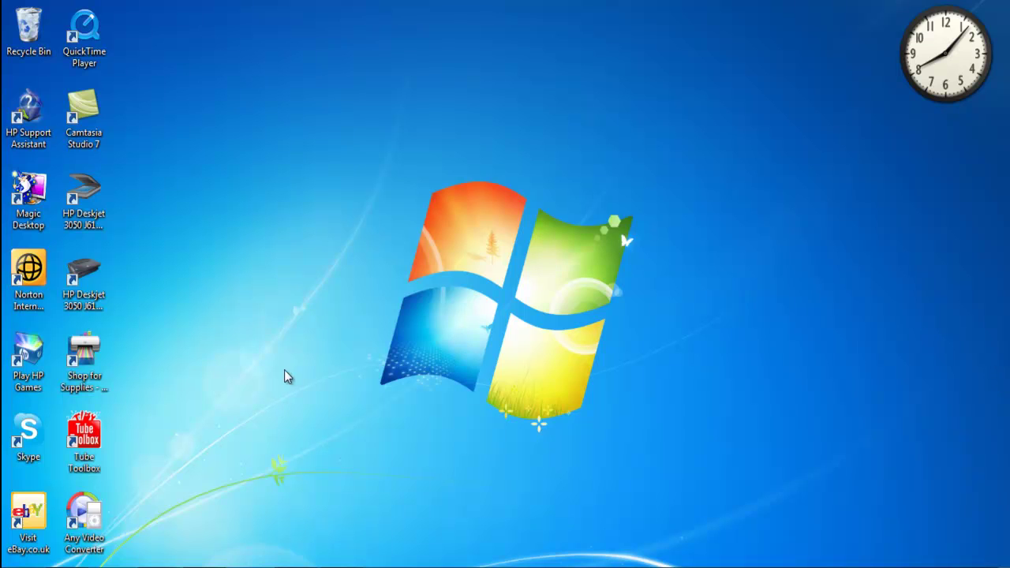
# Step: Switch to Internet Explorer and go back to the image-maps.com start page with the image upload form
pyautogui.moveTo(178, 565)
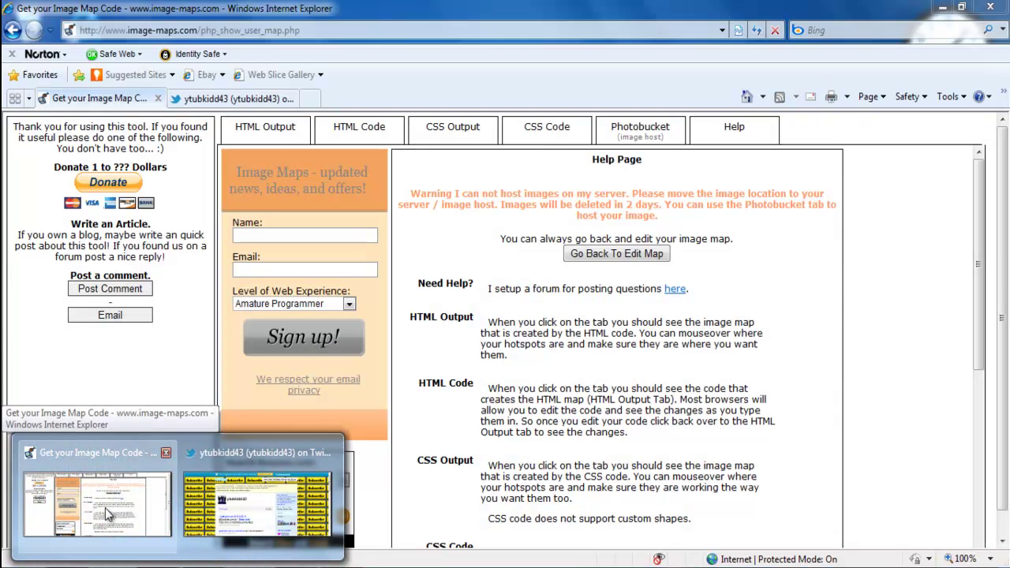
pyautogui.click(105, 508)
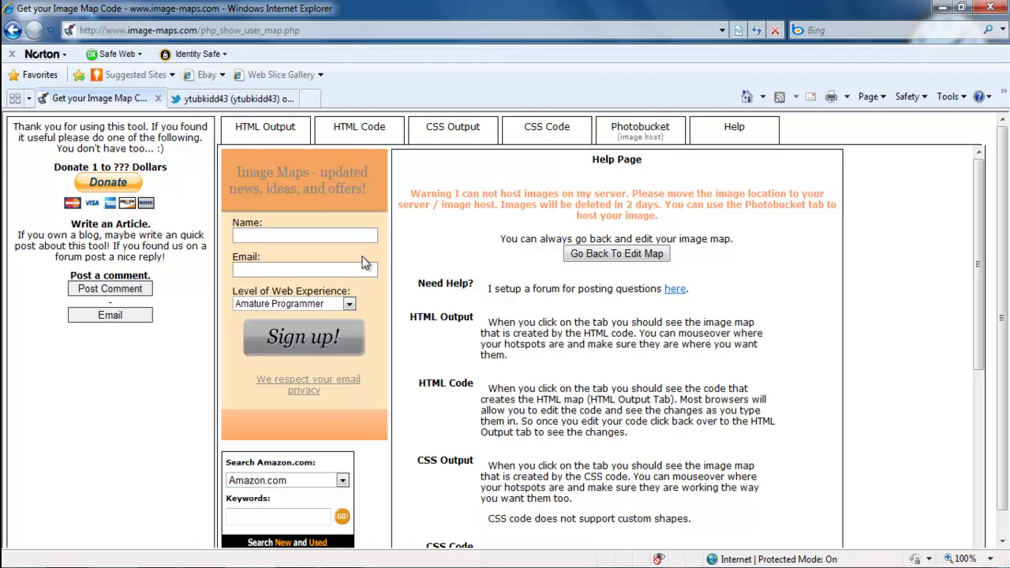
pyautogui.click(10, 30)
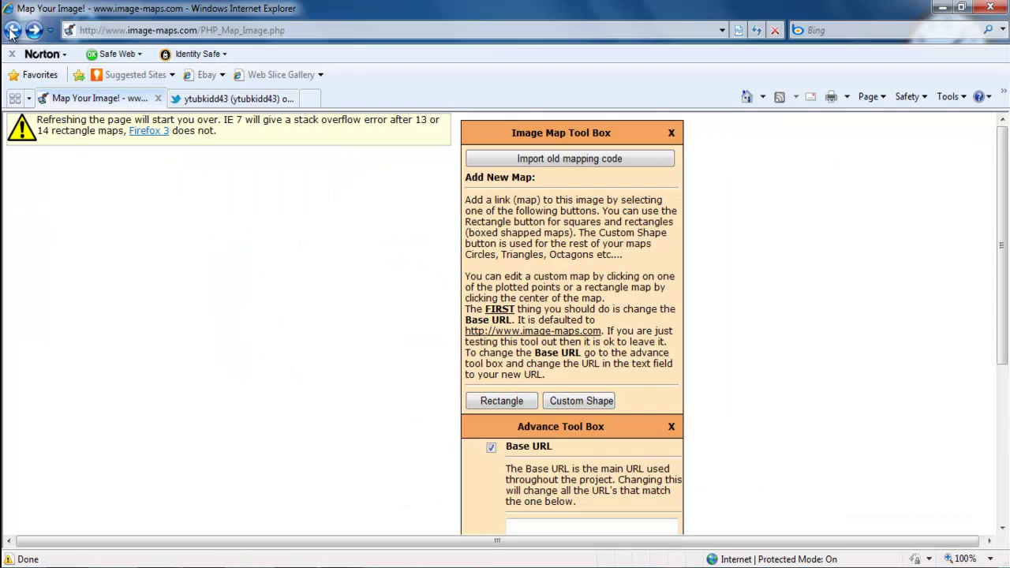
pyautogui.click(10, 30)
pyautogui.click(10, 30)
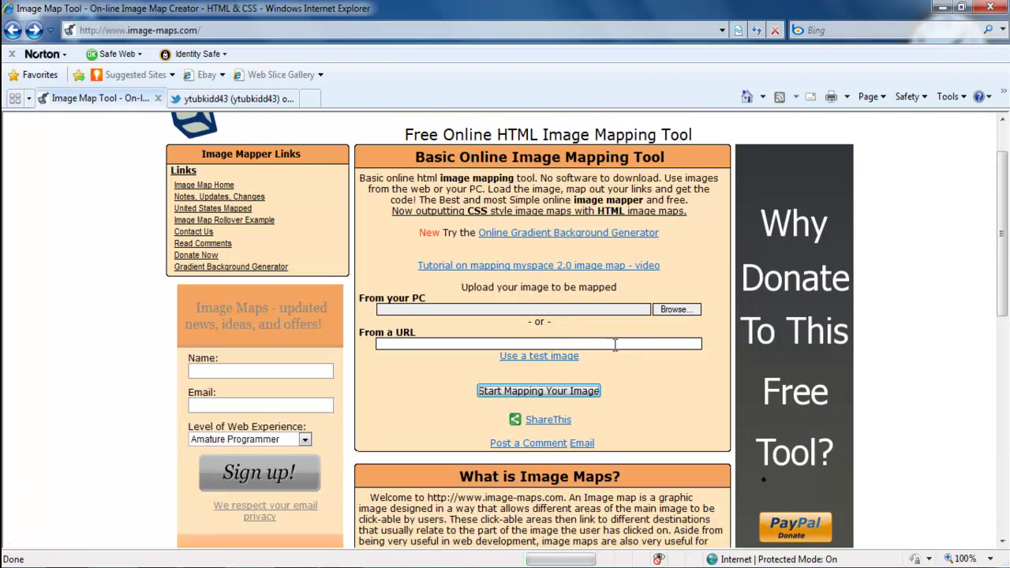
# Step: Choose my-awesome-youtube-banner from the Pictures library as the image from the PC and start mapping it
pyautogui.click(669, 309)
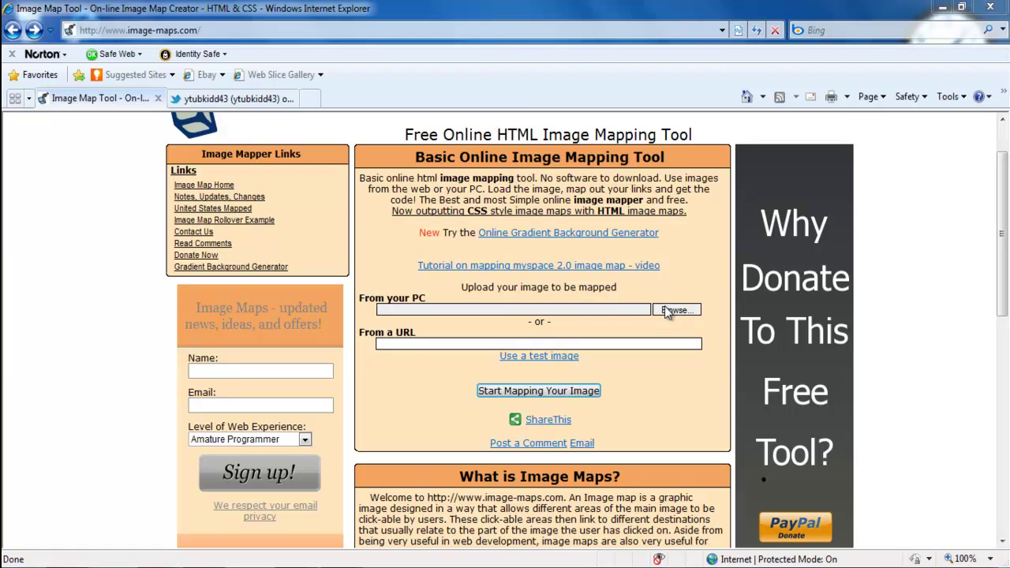
pyautogui.moveTo(494, 149); pyautogui.dragTo(490, 260)
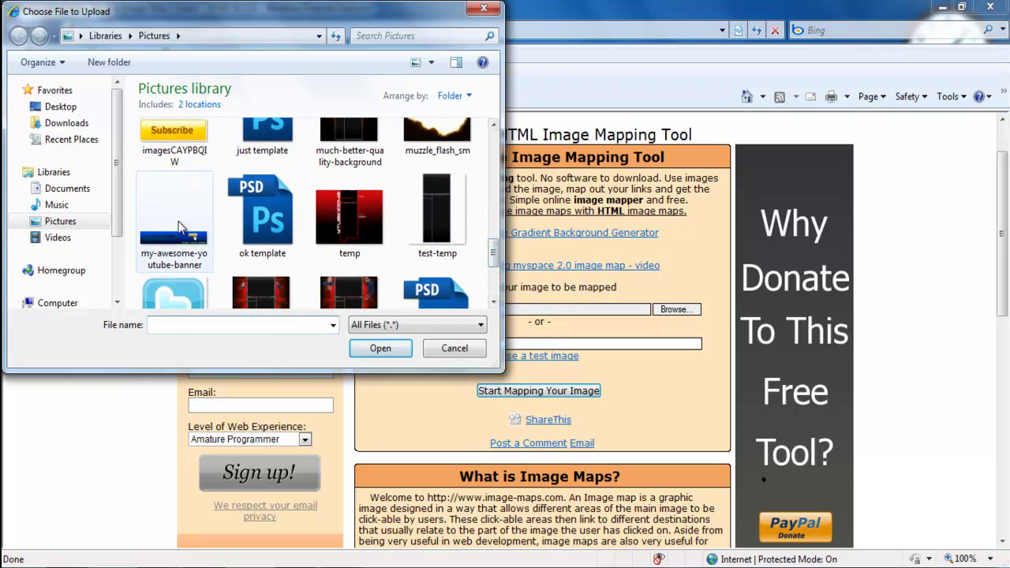
pyautogui.doubleClick(174, 265)
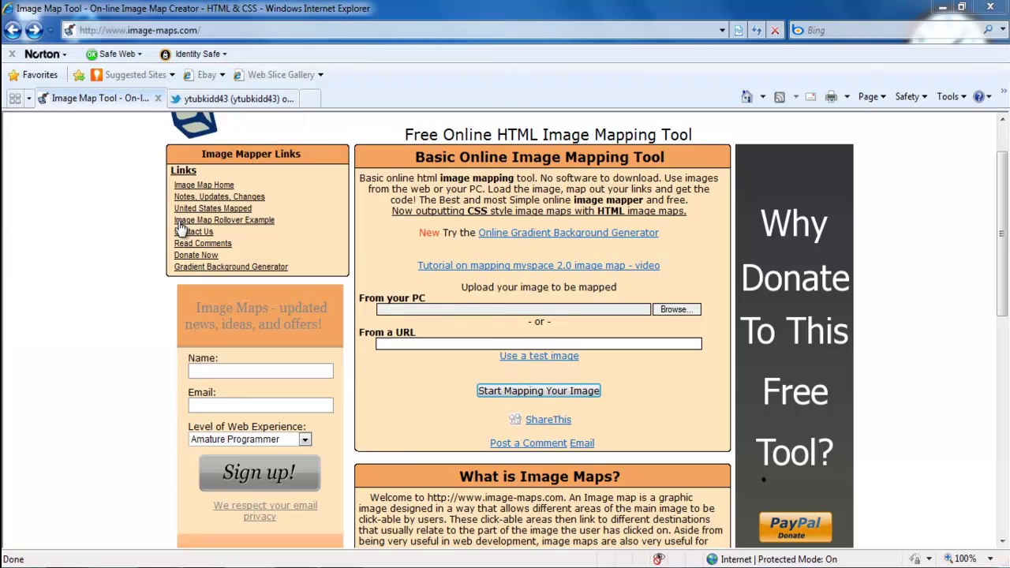
pyautogui.click(503, 390)
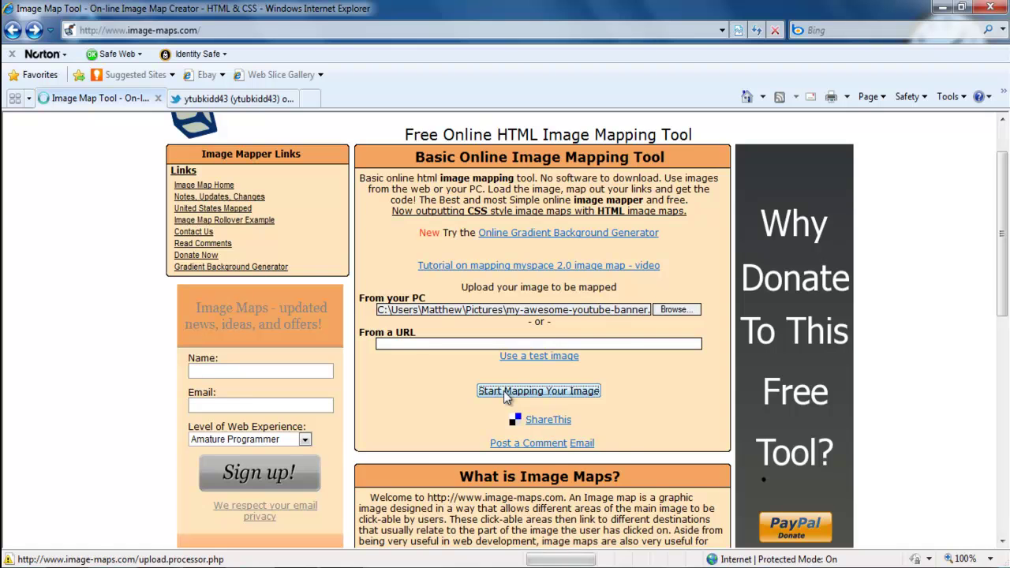
# Step: Wait for the countdown on the upload success page and continue to the image mapping page
pyautogui.scroll(-3, 570, 397)
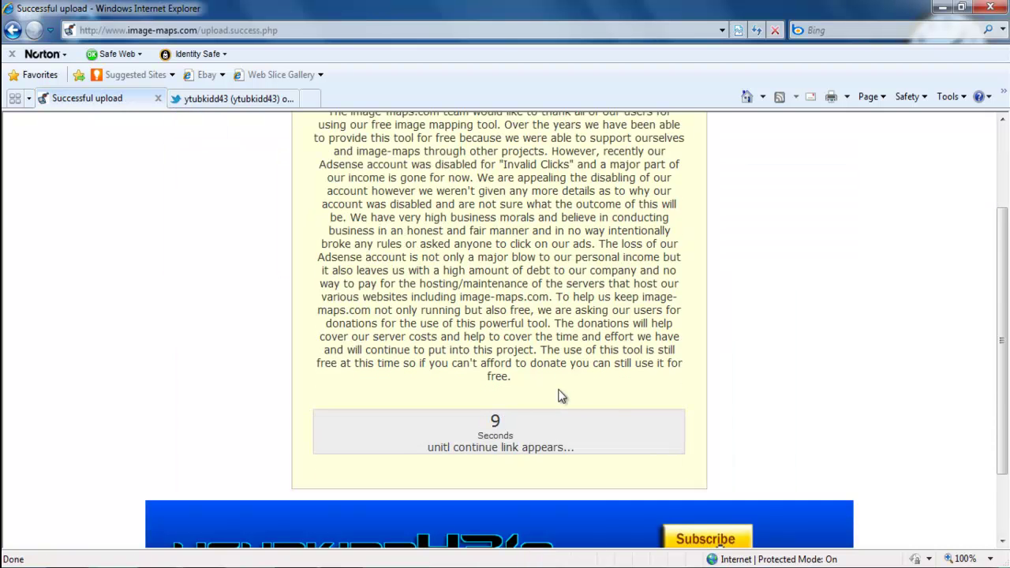
pyautogui.scroll(-2, 490, 435)
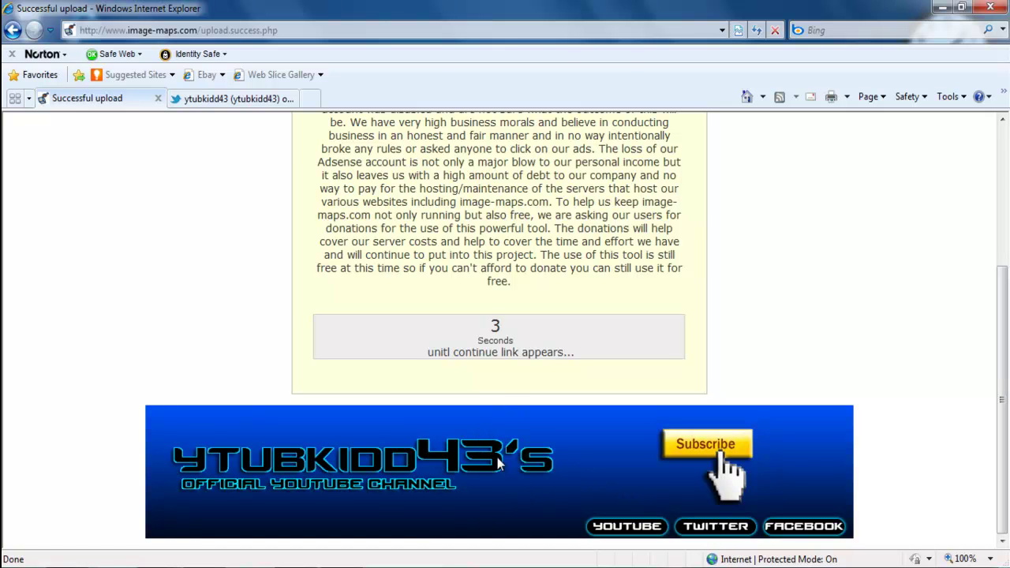
pyautogui.scroll(3, 498, 464)
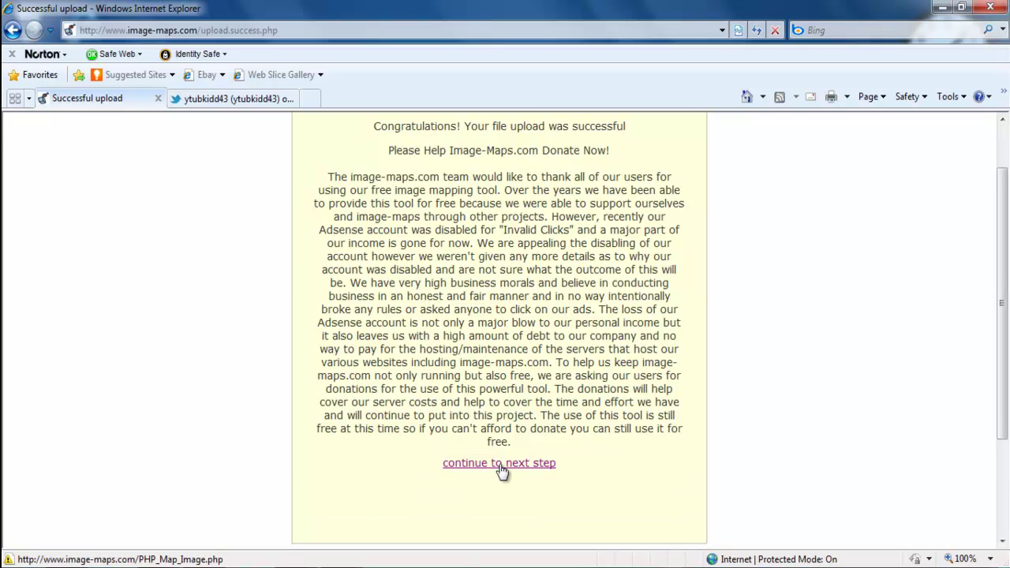
pyautogui.click(500, 466)
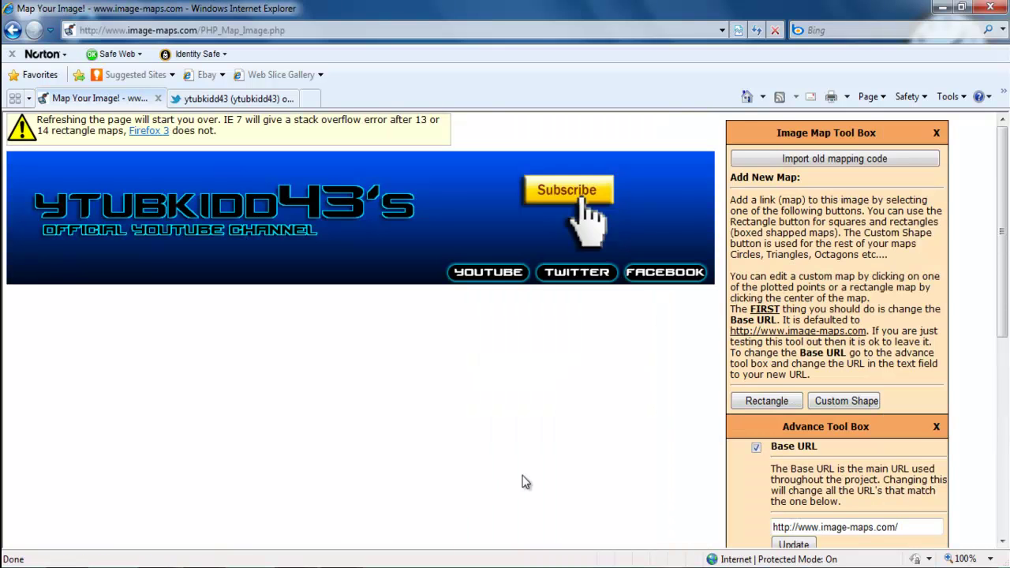
# Step: Add a rectangle map and fit it over the banner's YouTube button
pyautogui.click(767, 402)
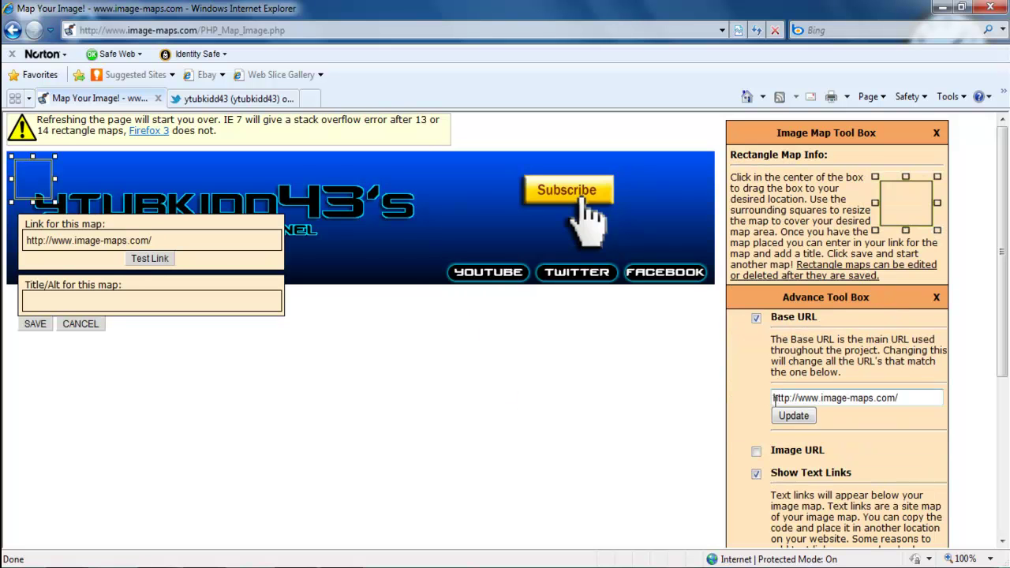
pyautogui.moveTo(30, 176); pyautogui.dragTo(461, 275)
pyautogui.moveTo(469, 240); pyautogui.dragTo(528, 272)
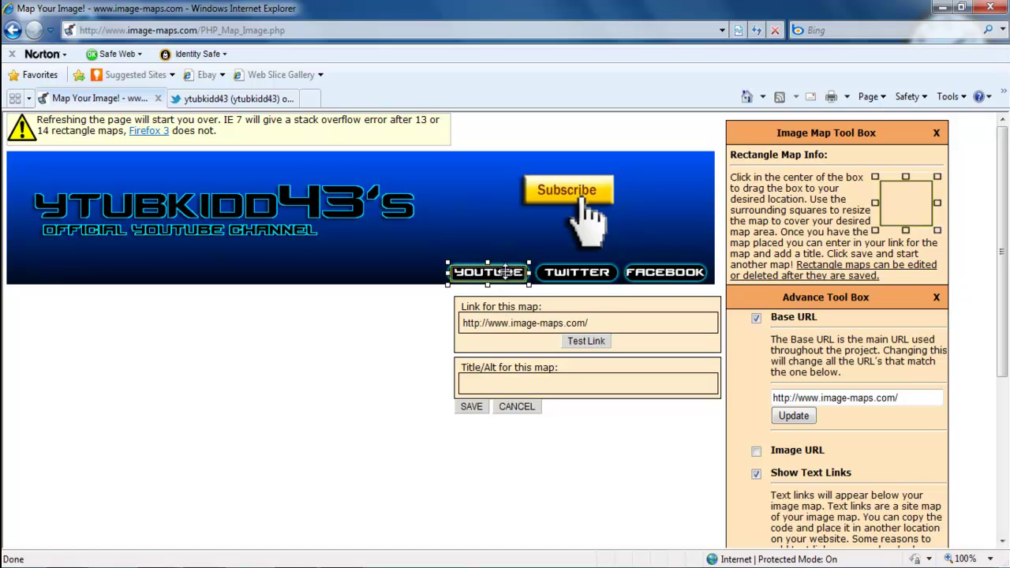
# Step: Set the YouTube map's link to youtube.com/ytubkidd43 and its title to channel, save it, and check its details
pyautogui.tripleClick(596, 326)
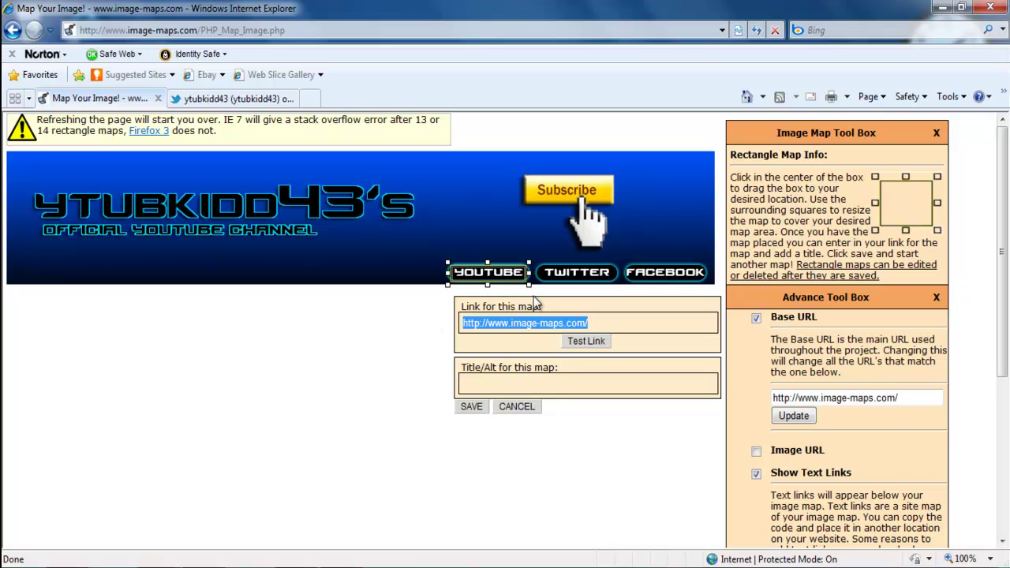
pyautogui.press('BackSpace')
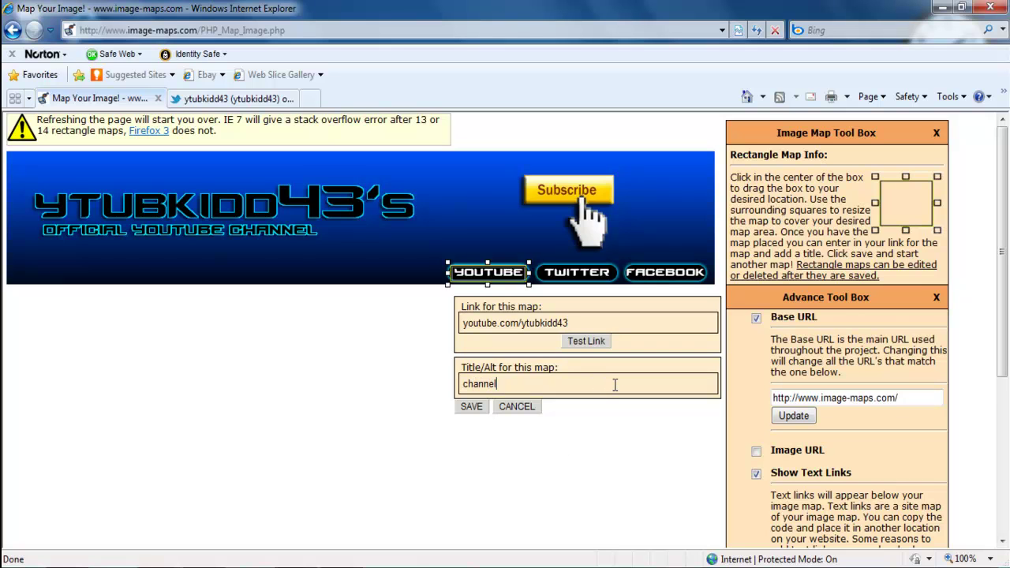
pyautogui.click(472, 406)
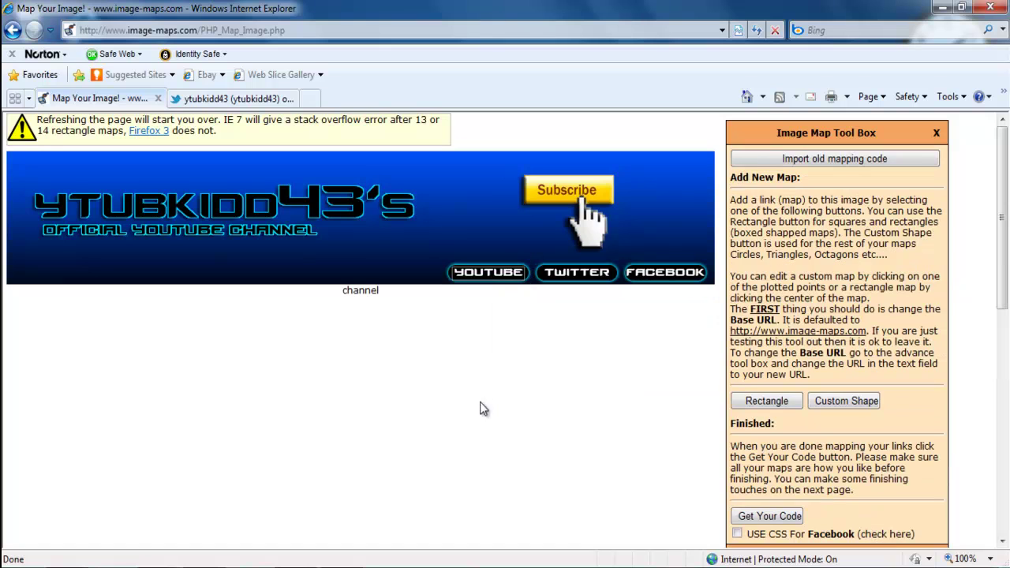
pyautogui.moveTo(488, 272)
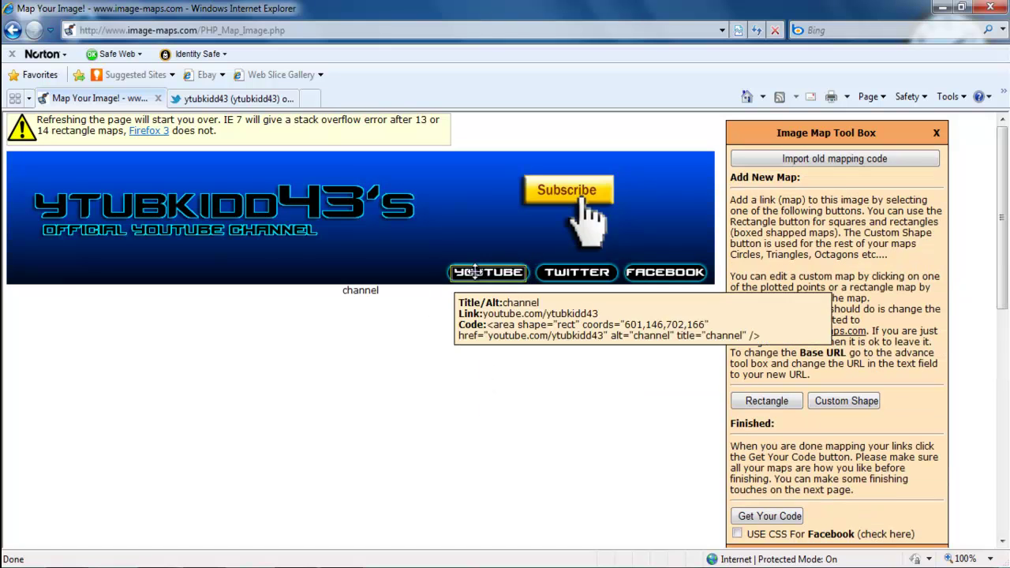
# Step: Add a rectangle map and position it over the banner's Twitter button
pyautogui.click(764, 407)
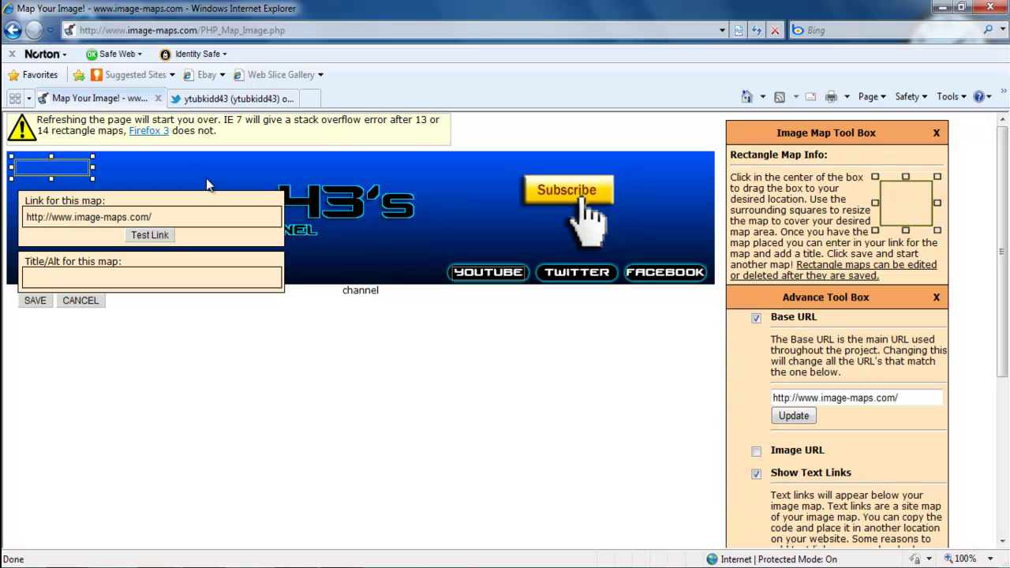
pyautogui.moveTo(77, 169); pyautogui.dragTo(533, 275)
pyautogui.moveTo(501, 275); pyautogui.dragTo(595, 276)
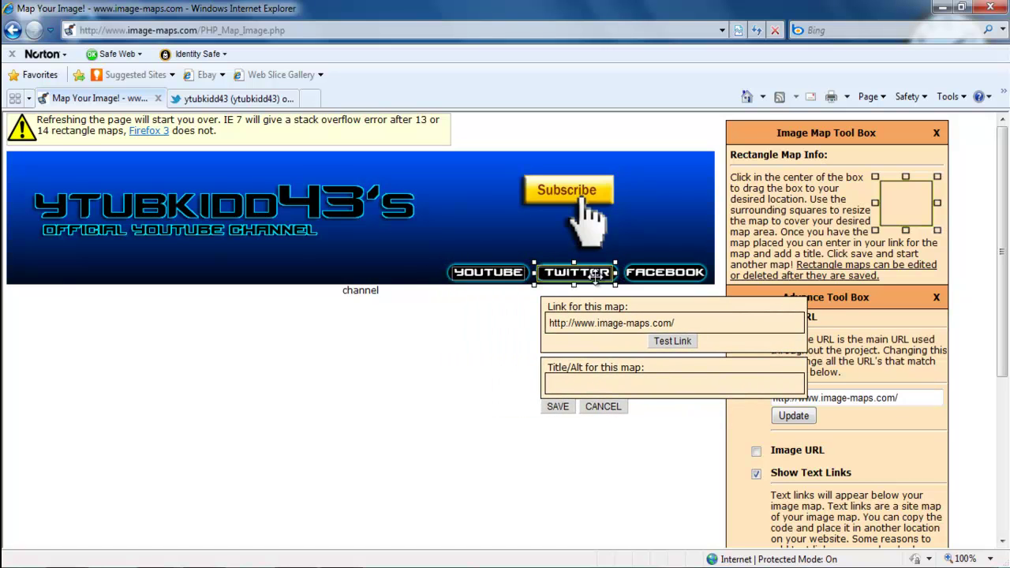
pyautogui.tripleClick(705, 323)
pyautogui.press('BackSpace')
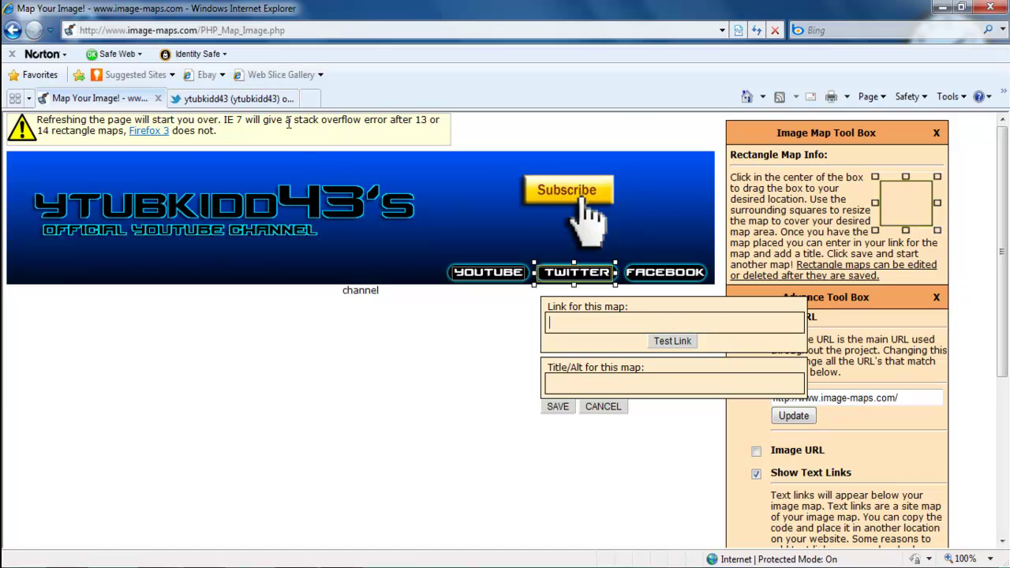
pyautogui.click(237, 99)
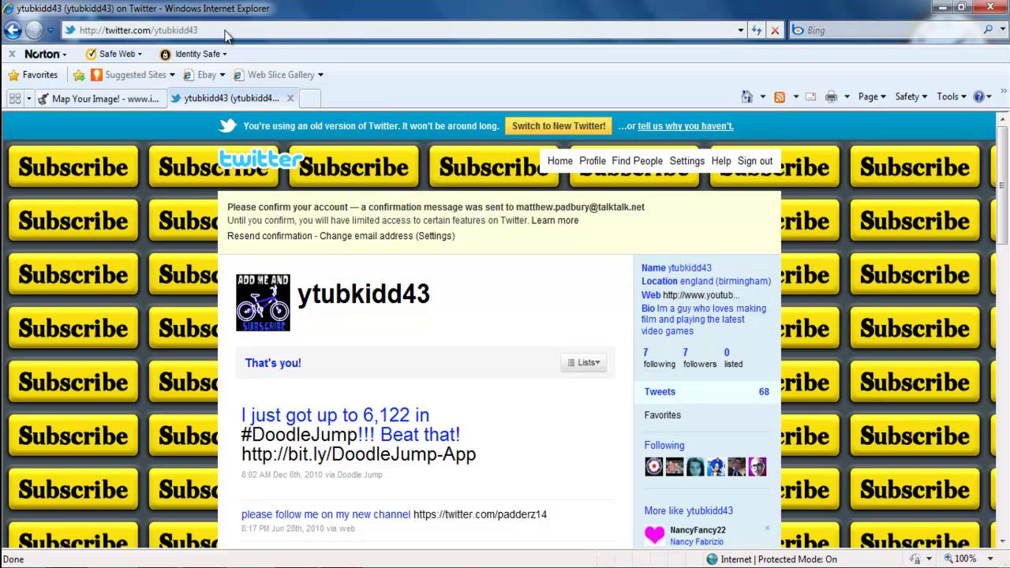
pyautogui.click(196, 32)
pyautogui.rightClick(196, 31)
pyautogui.click(229, 79)
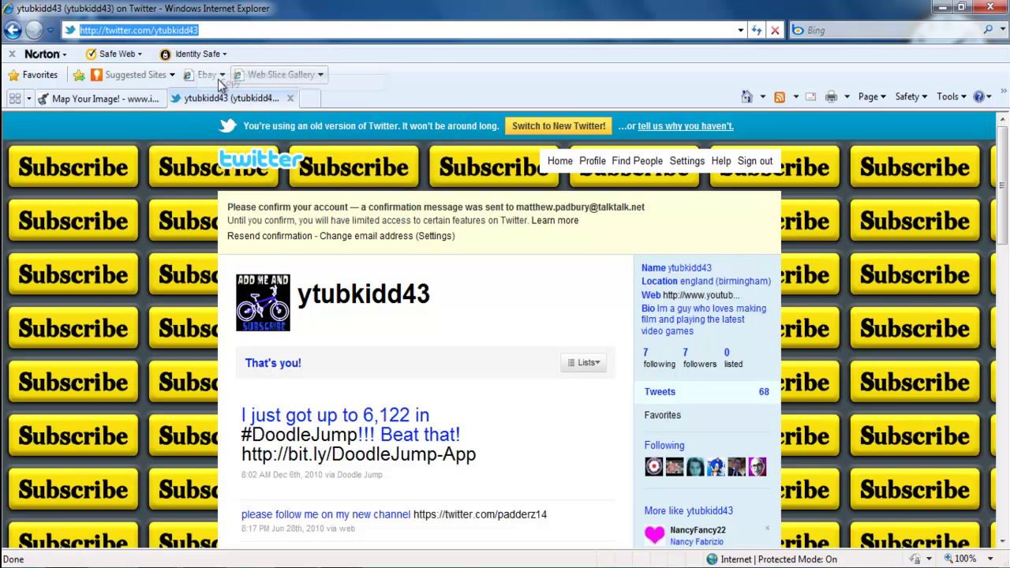
pyautogui.click(145, 100)
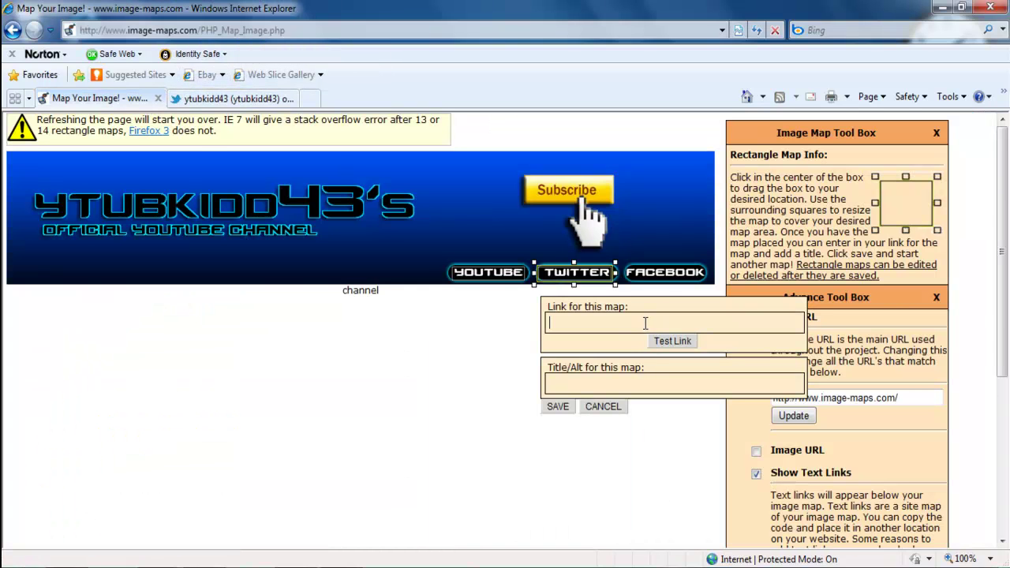
pyautogui.hotkey('ctrl', 'v')
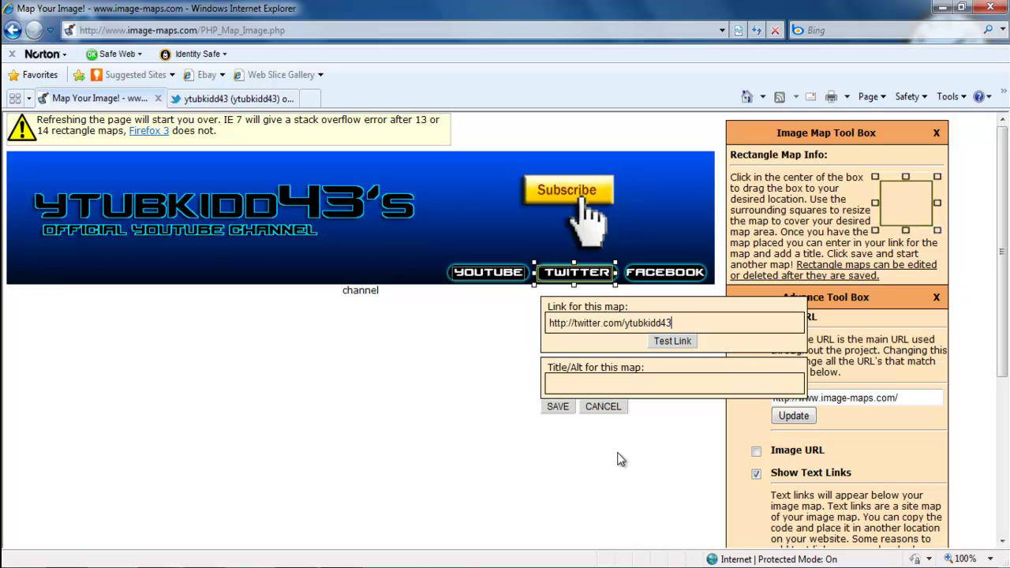
pyautogui.click(615, 381)
pyautogui.click(558, 408)
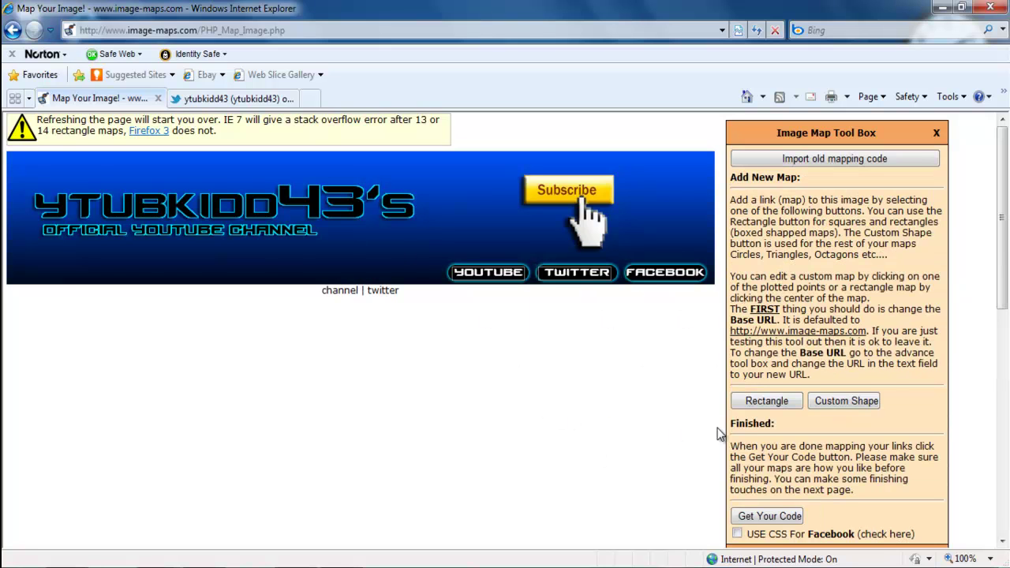
# Step: Add a rectangle map over the banner's Facebook button and widen it slightly to cover the whole button
pyautogui.click(766, 402)
pyautogui.moveTo(40, 167); pyautogui.dragTo(659, 288)
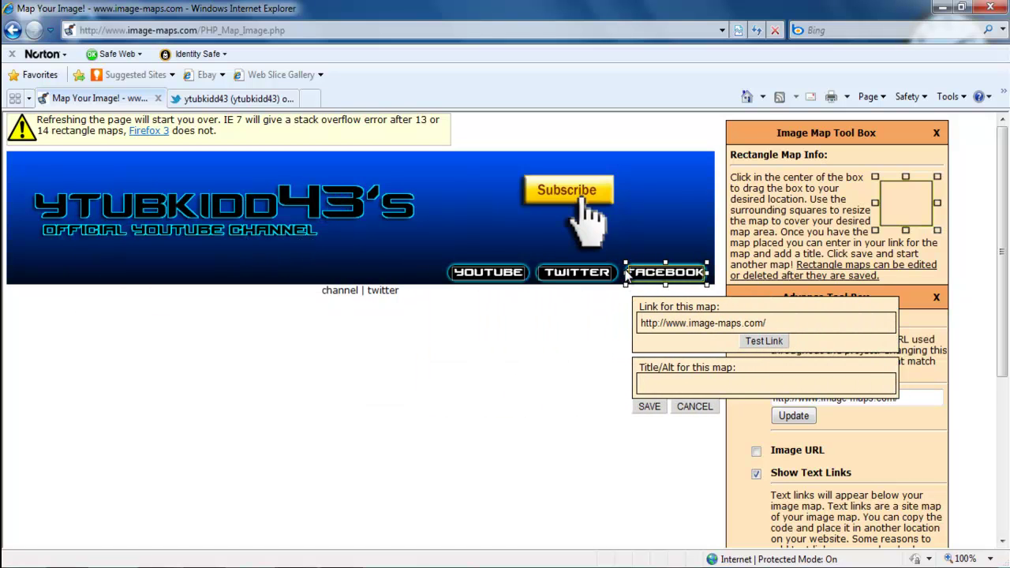
pyautogui.moveTo(625, 272); pyautogui.dragTo(622, 272)
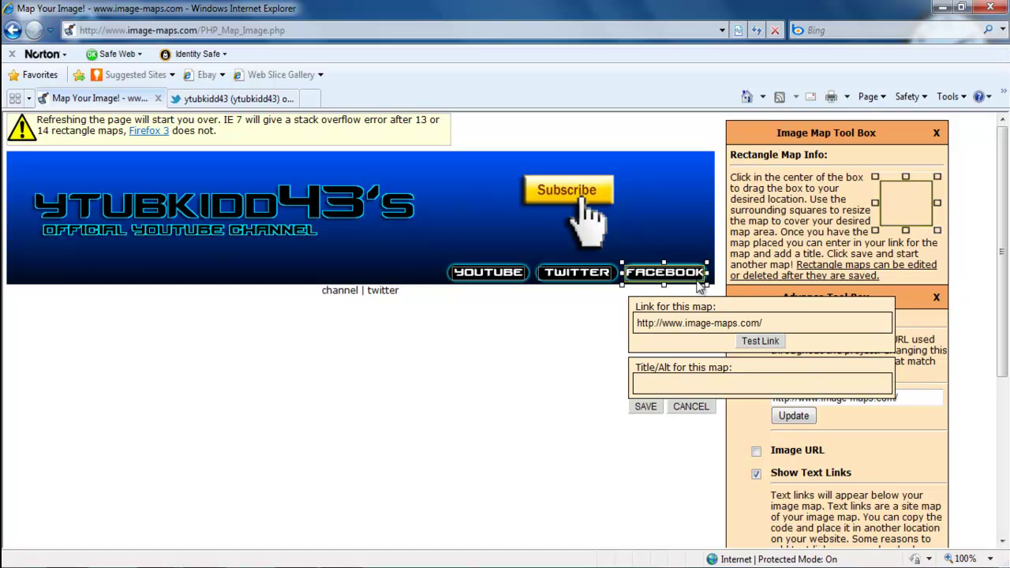
pyautogui.moveTo(708, 284); pyautogui.dragTo(711, 284)
# Step: Set the Facebook map's link to facebook.com and its title to facebook, and save it
pyautogui.moveTo(806, 323); pyautogui.dragTo(622, 313)
pyautogui.press('BackSpace')
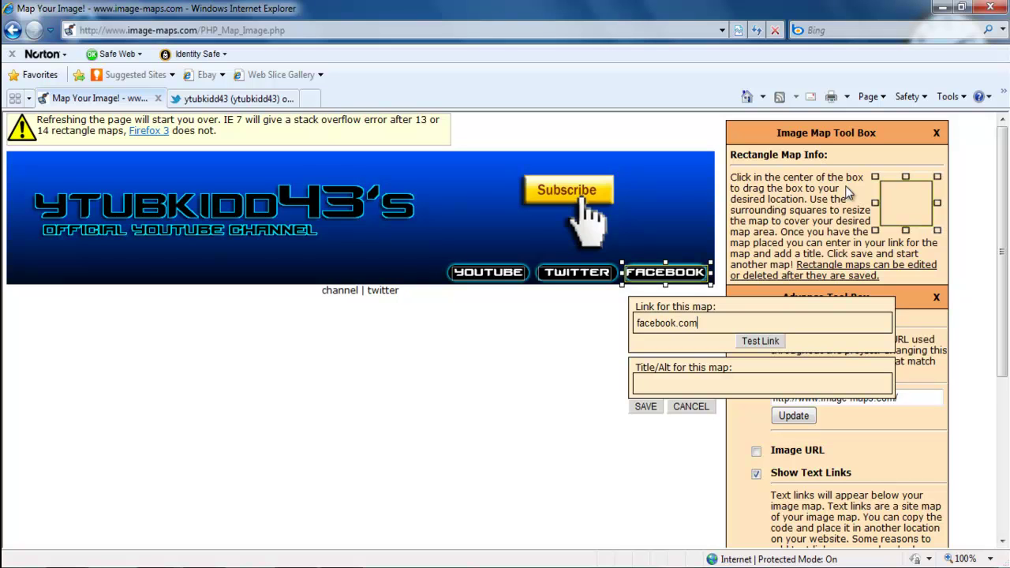
pyautogui.click(684, 382)
pyautogui.write('facebook')
pyautogui.click(648, 409)
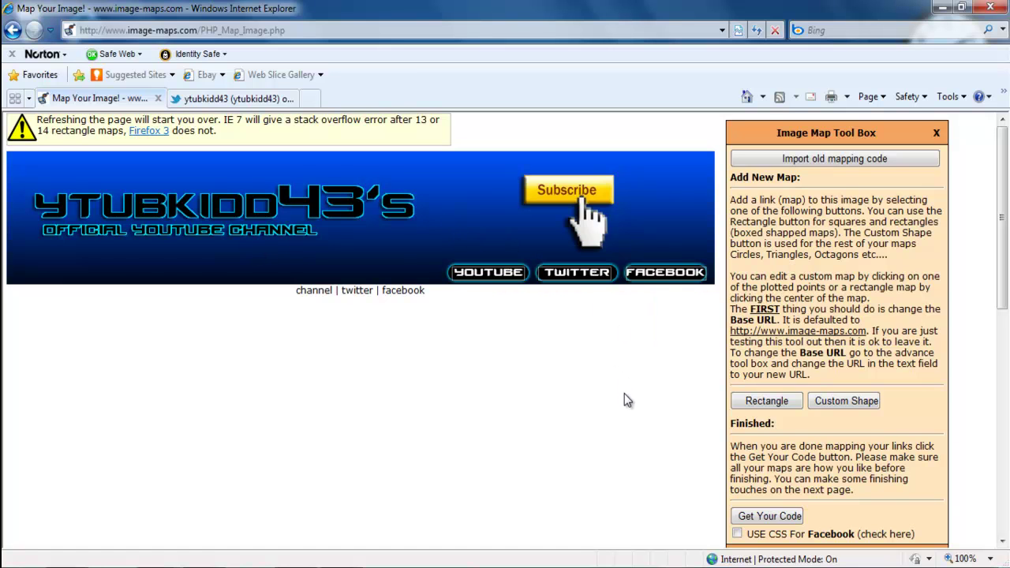
# Step: Get the code for the finished image map and look through the help page
pyautogui.click(765, 517)
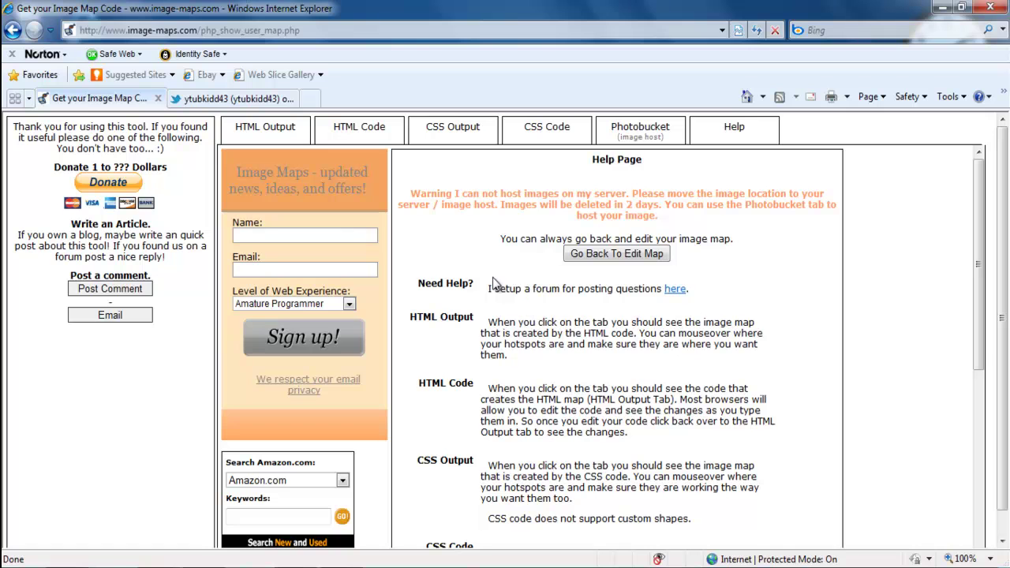
pyautogui.scroll(-5, 552, 387)
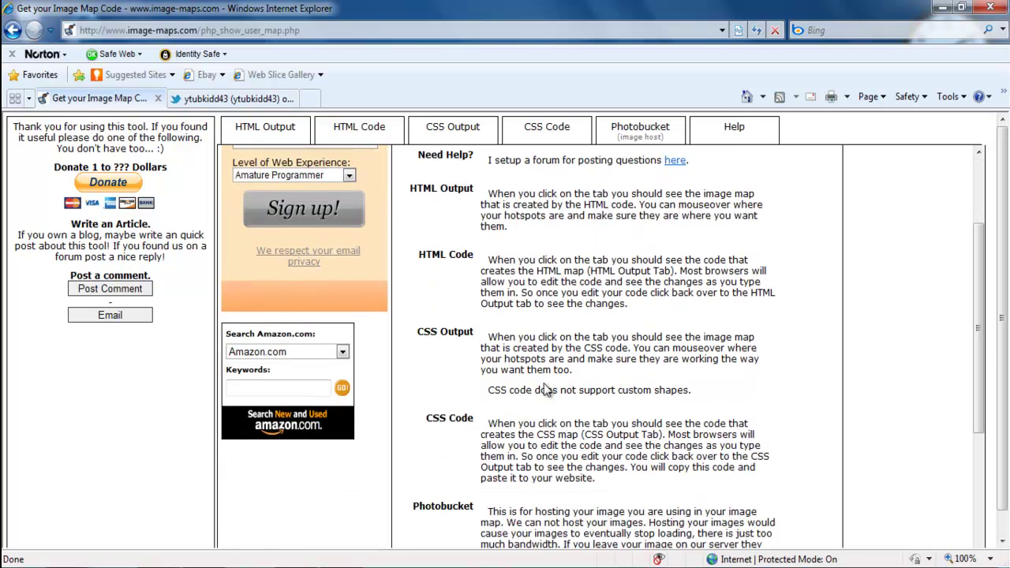
pyautogui.scroll(5, 534, 379)
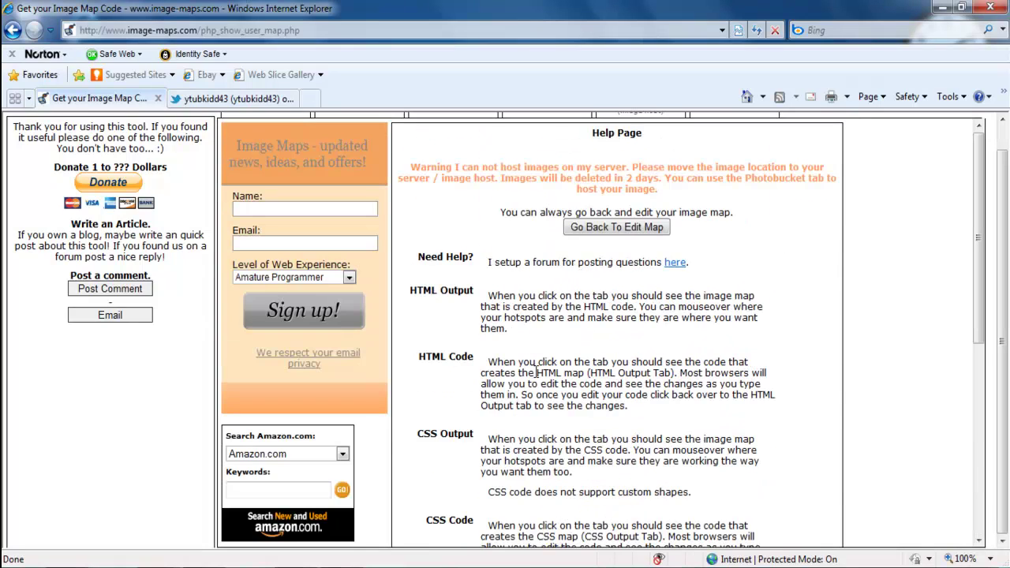